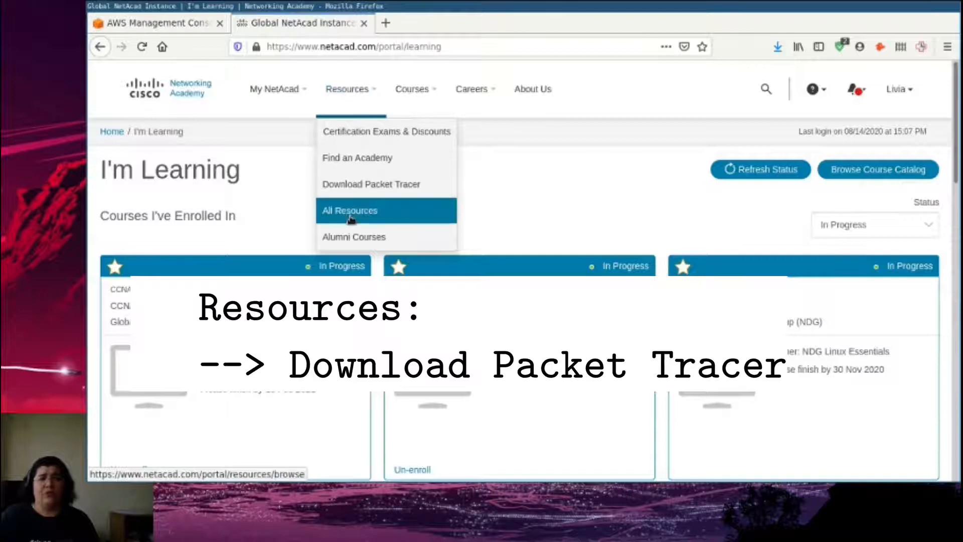
# - Open the Packet Tracer download page and examine the desktop and mobile download options at 150% zoom
pyautogui.click(370, 188)
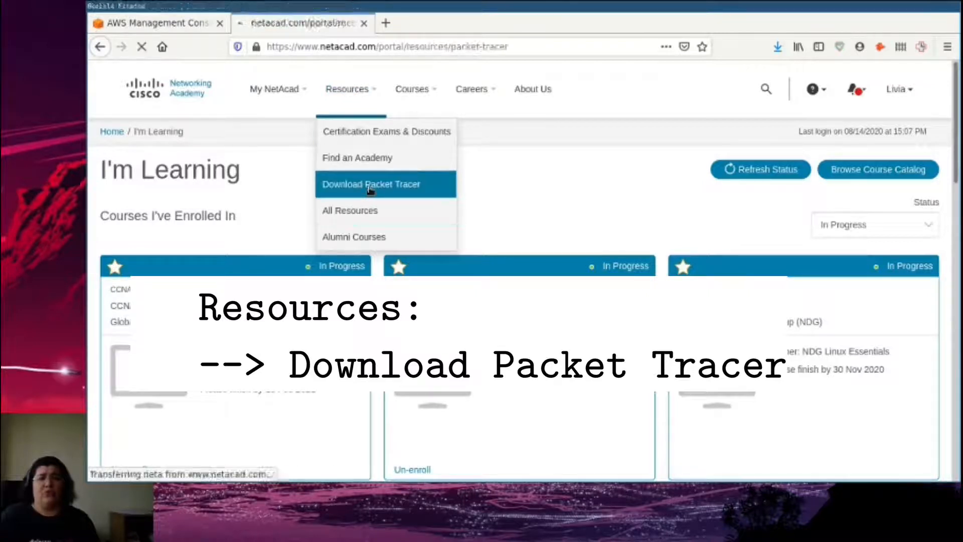
pyautogui.scroll(-5, 479, 200)
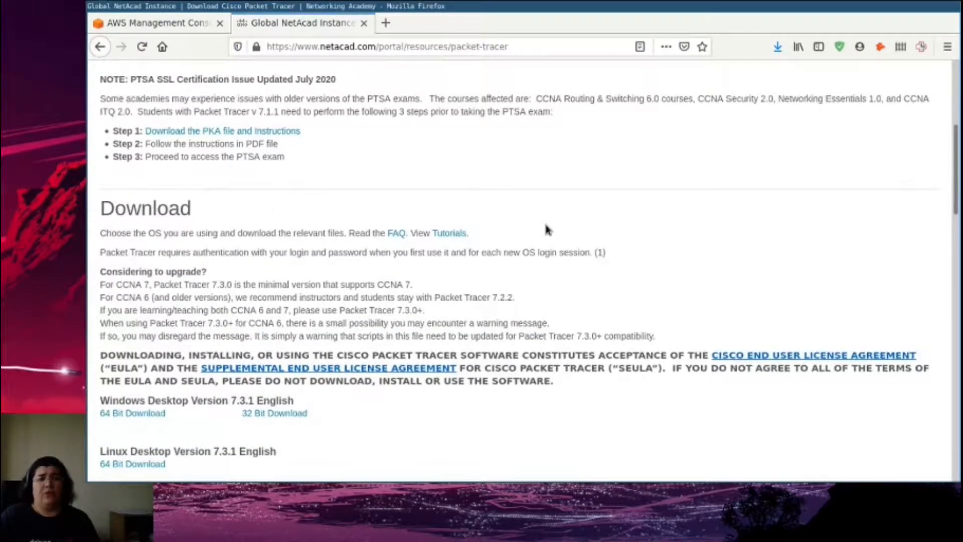
pyautogui.hotkey('ctrl', '+')
pyautogui.hotkey('ctrl', '+')
pyautogui.hotkey('ctrl', '+')
pyautogui.hotkey('ctrl', '+')
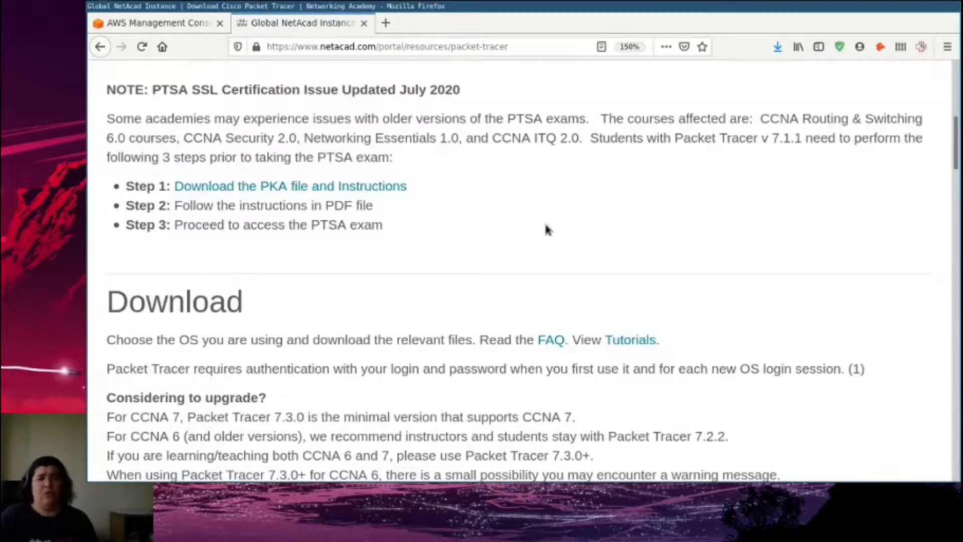
pyautogui.scroll(-8, 602, 205)
pyautogui.scroll(5, 637, 195)
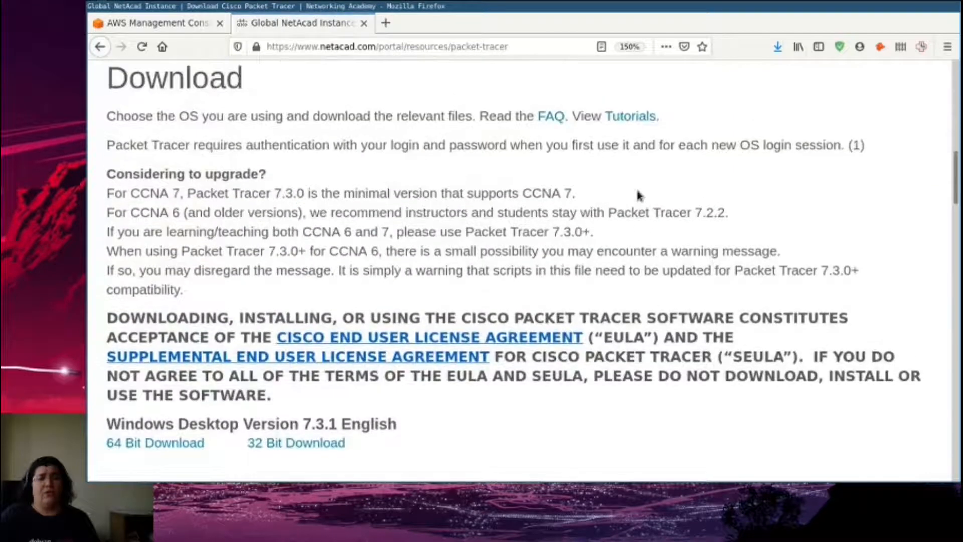
pyautogui.scroll(-5, 636, 193)
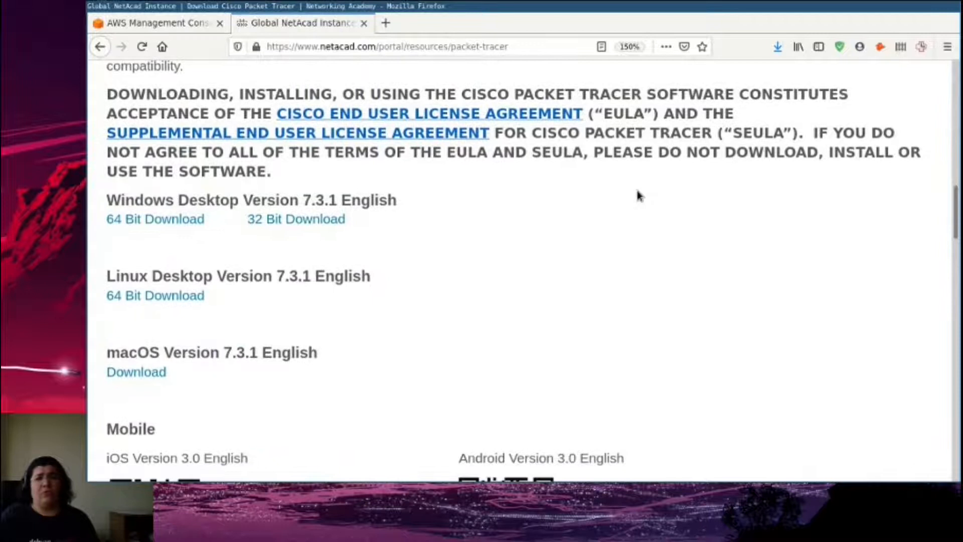
pyautogui.scroll(-4, 638, 195)
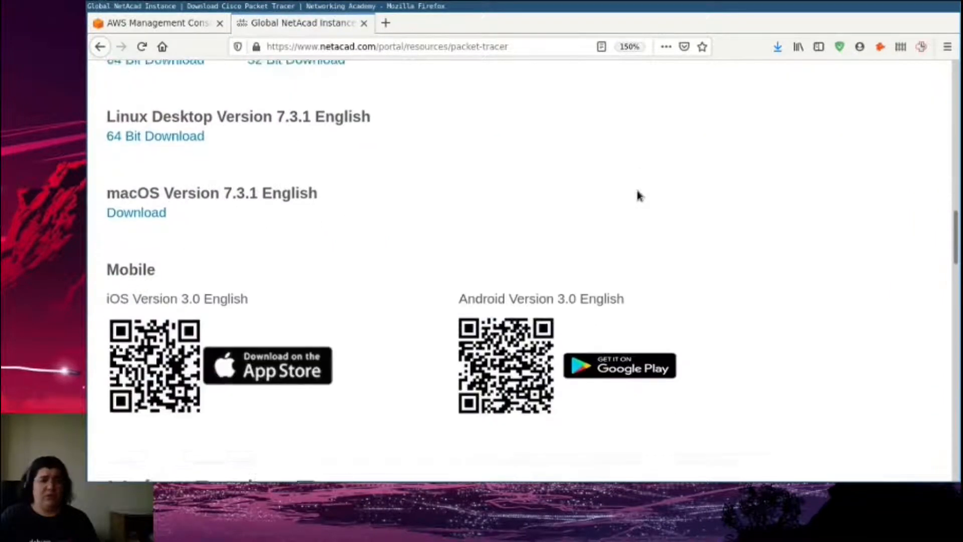
pyautogui.scroll(10, 639, 196)
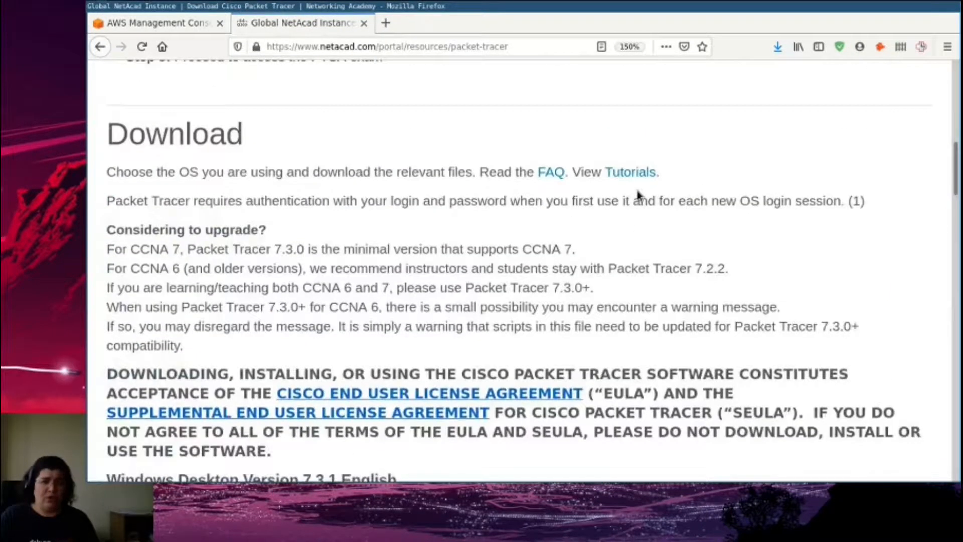
pyautogui.scroll(12, 638, 194)
pyautogui.scroll(-6, 638, 194)
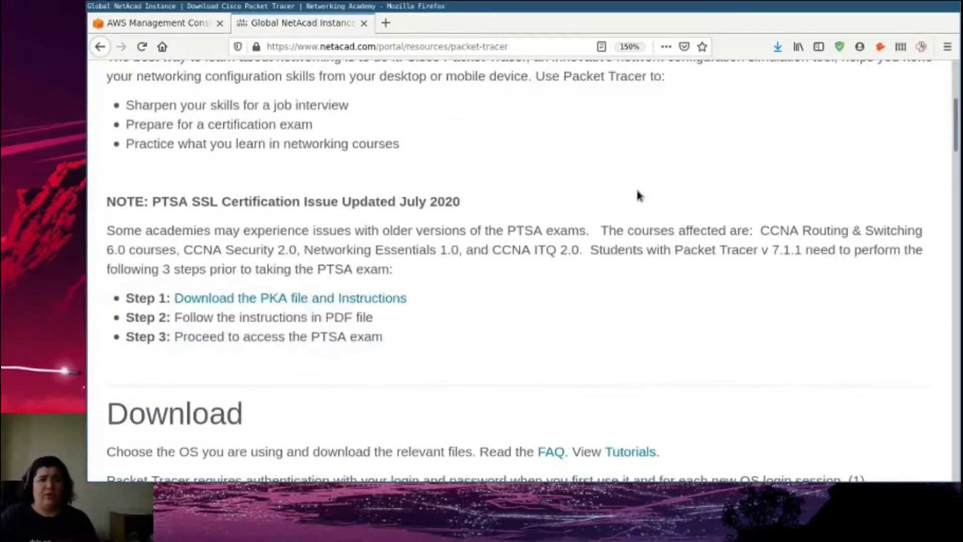
pyautogui.scroll(-20, 638, 194)
pyautogui.scroll(-5, 637, 190)
pyautogui.scroll(20, 636, 191)
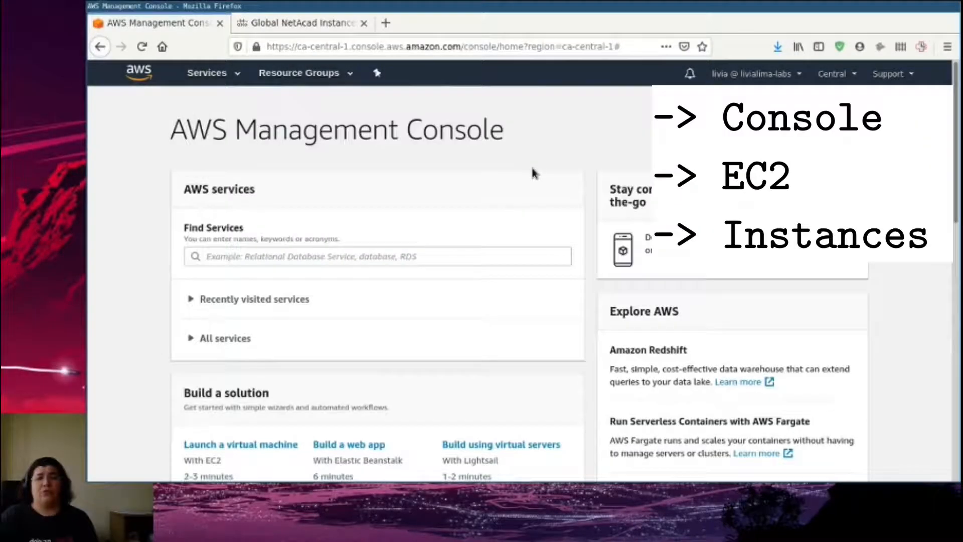
# - In the AWS Management Console, open the EC2 instances page and start launching a new instance
pyautogui.click(207, 72)
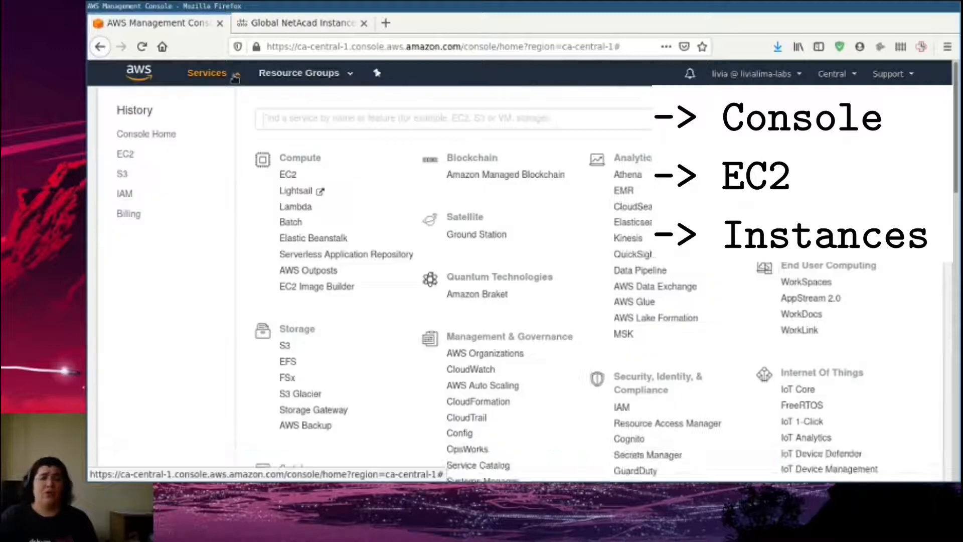
pyautogui.click(287, 175)
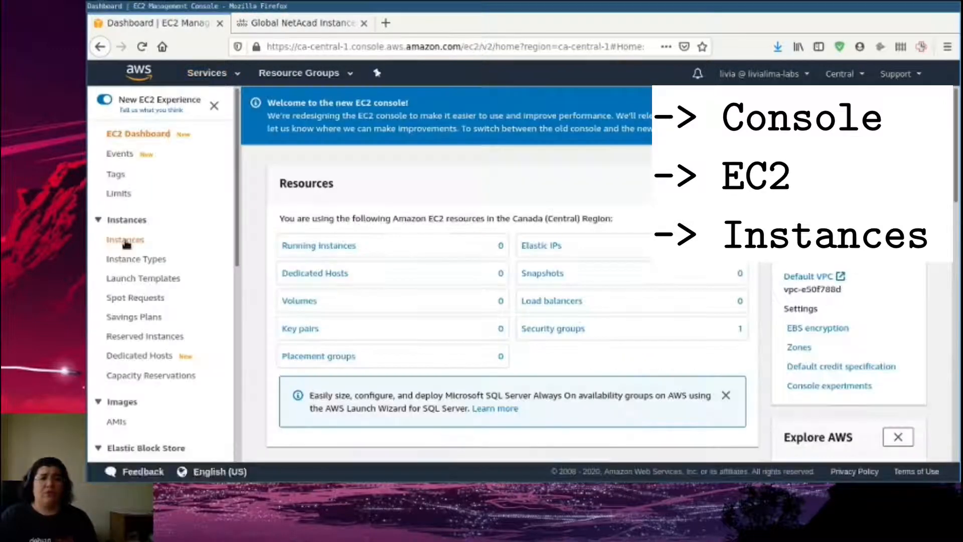
pyautogui.click(125, 241)
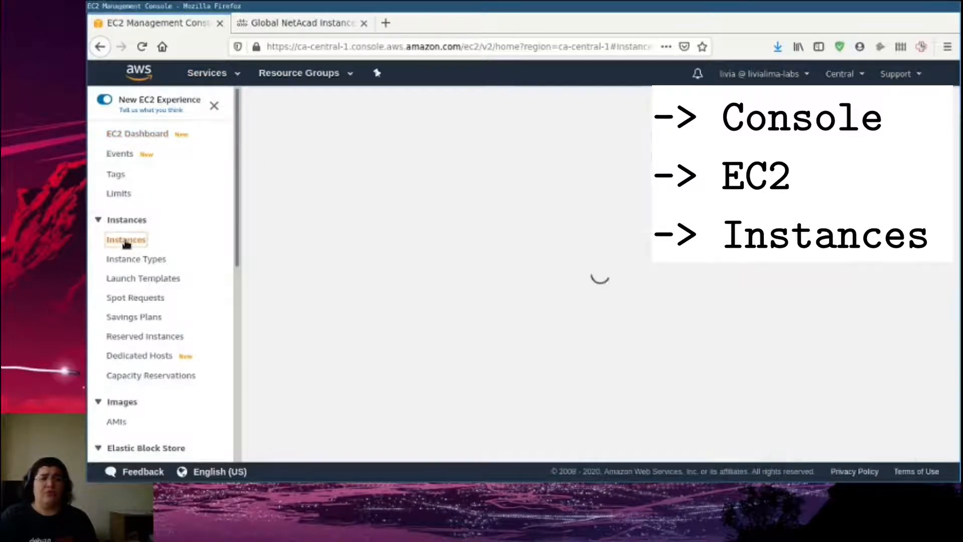
pyautogui.hotkey('ctrl', '+')
pyautogui.hotkey('ctrl', '+')
pyautogui.hotkey('ctrl', '+')
pyautogui.click(633, 300)
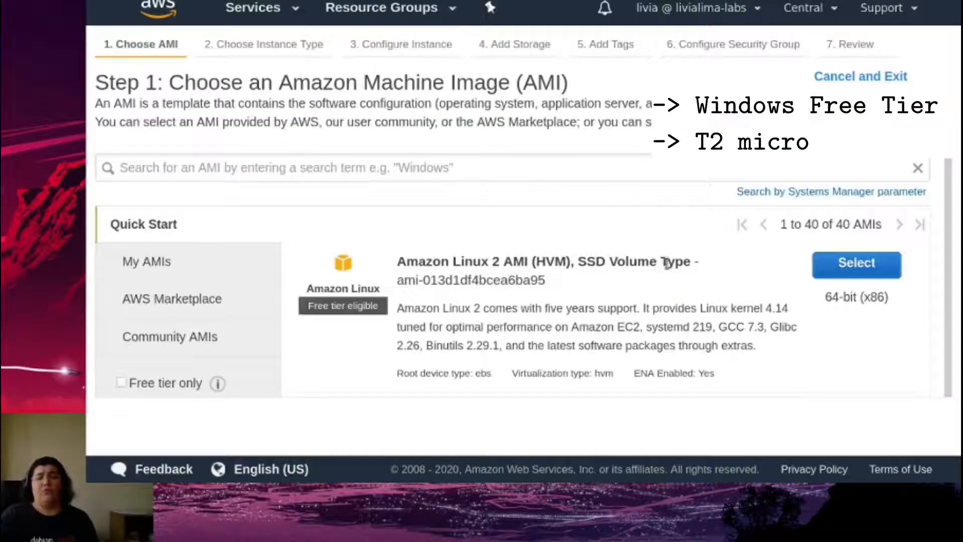
# - Select the Microsoft Windows Server 2019 Base image and continue with the free-tier eligible t2.micro instance type
pyautogui.scroll(-10, 666, 265)
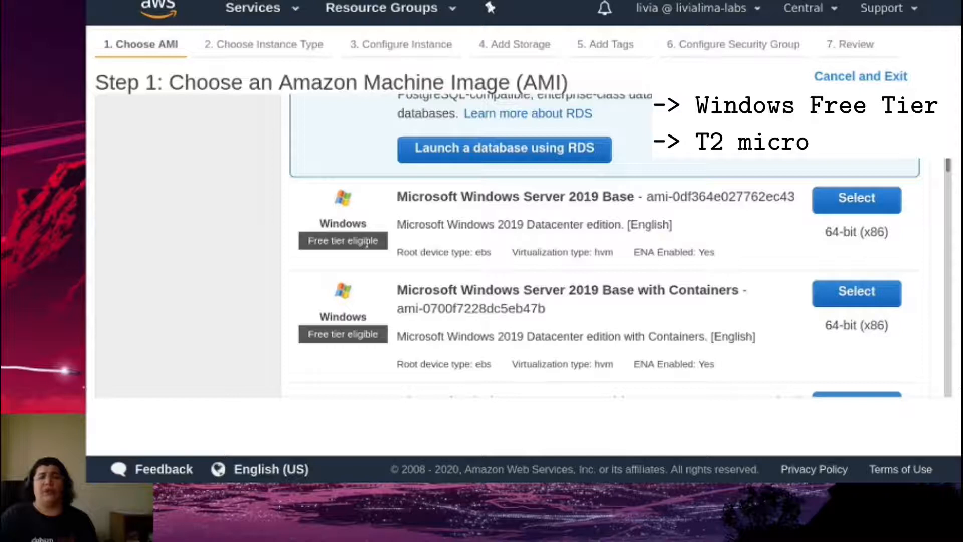
pyautogui.scroll(-1, 367, 243)
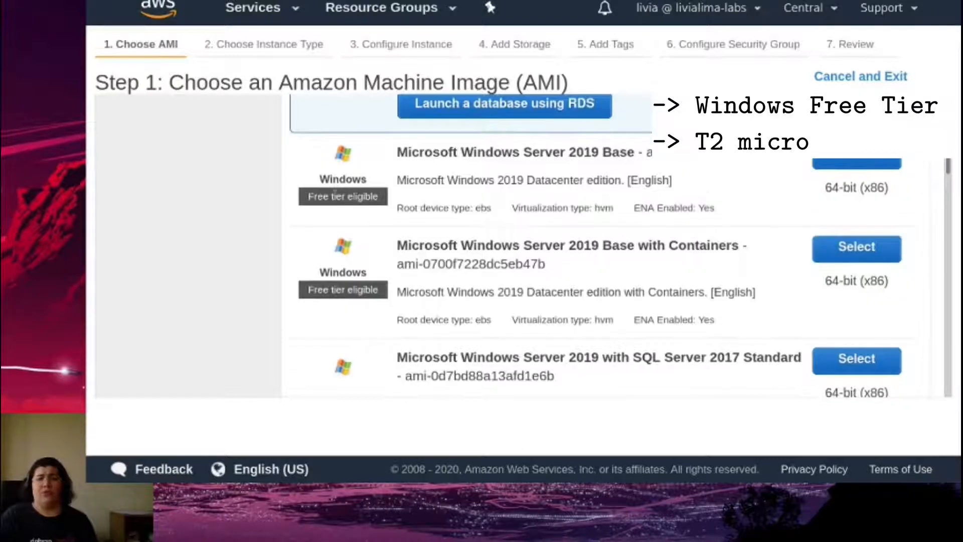
pyautogui.click(852, 165)
pyautogui.moveTo(307, 264)
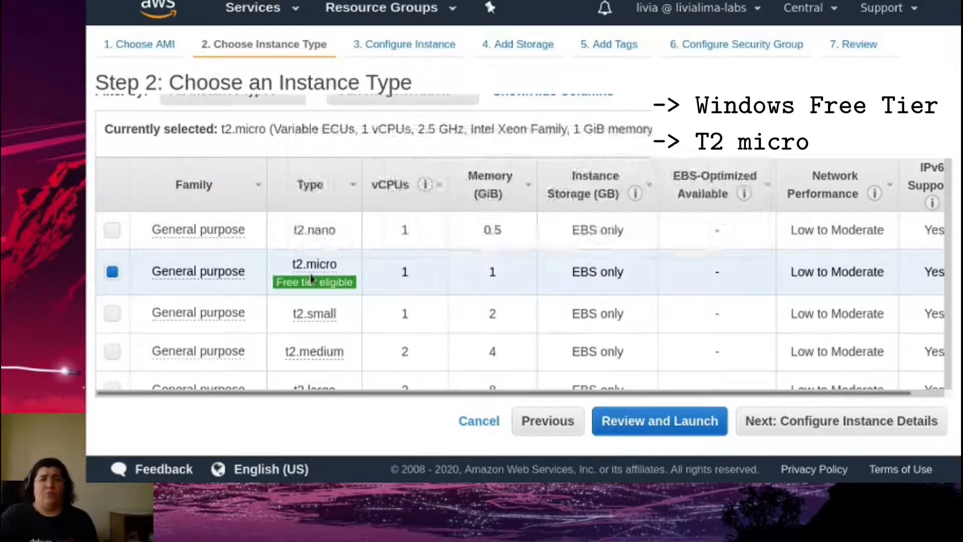
pyautogui.click(847, 427)
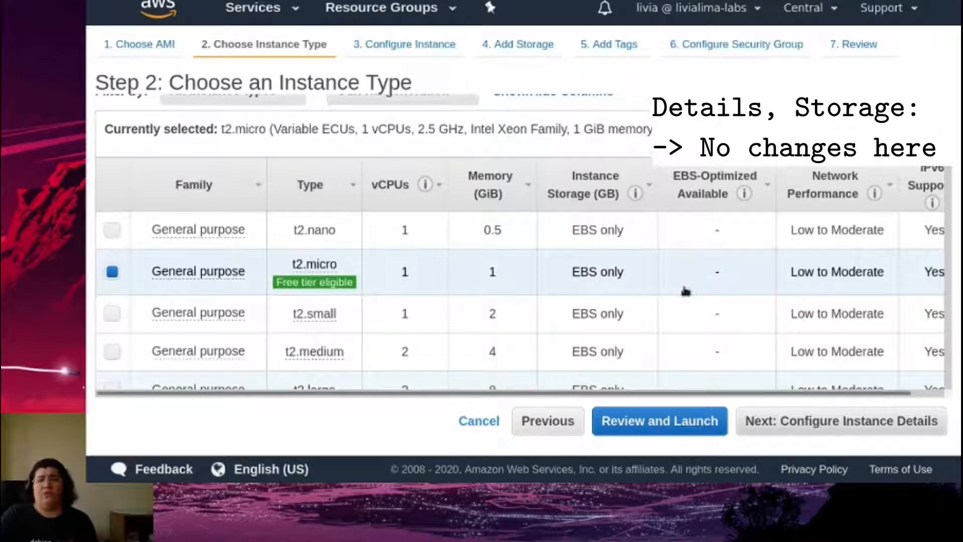
# - Accept the default instance details and storage settings and continue to the tags
pyautogui.scroll(-10, 728, 259)
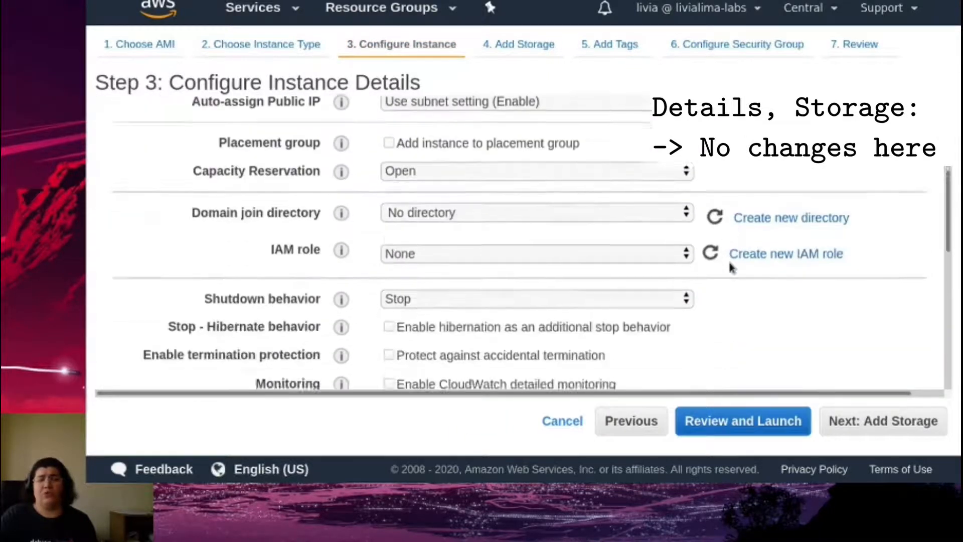
pyautogui.click(900, 421)
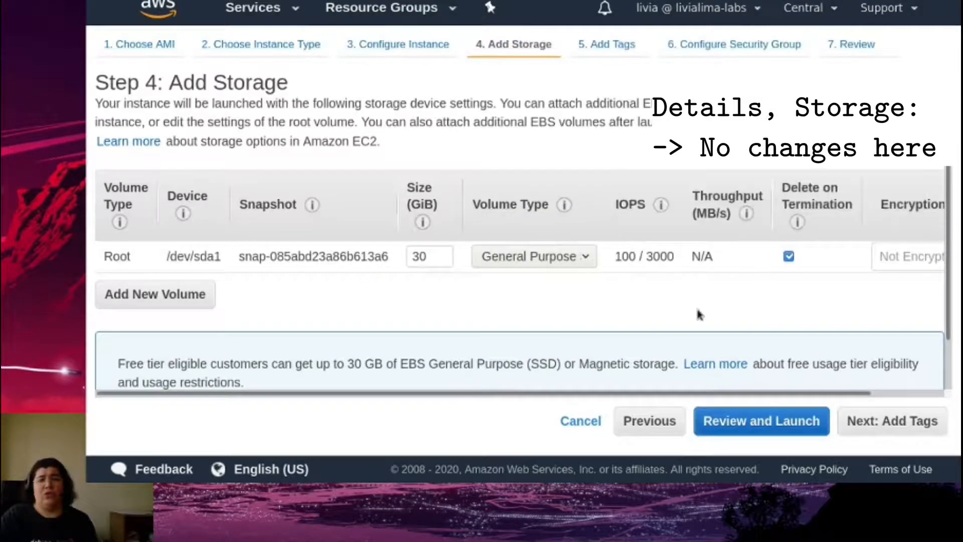
pyautogui.click(892, 420)
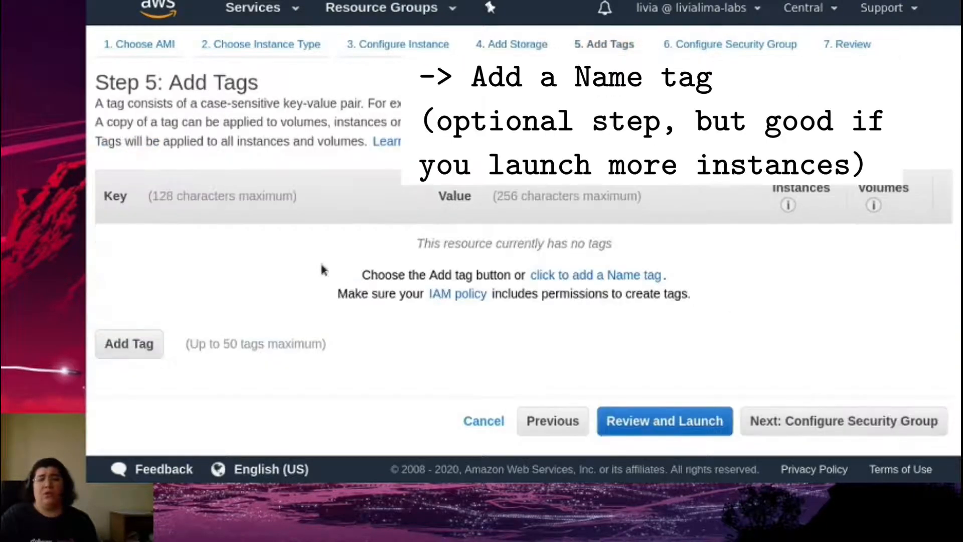
# - Add a tag with the key Name and the value PacketTracer-winserver
pyautogui.click(143, 351)
pyautogui.write('Name')
pyautogui.press('Tab')
pyautogui.write('PacketTra')
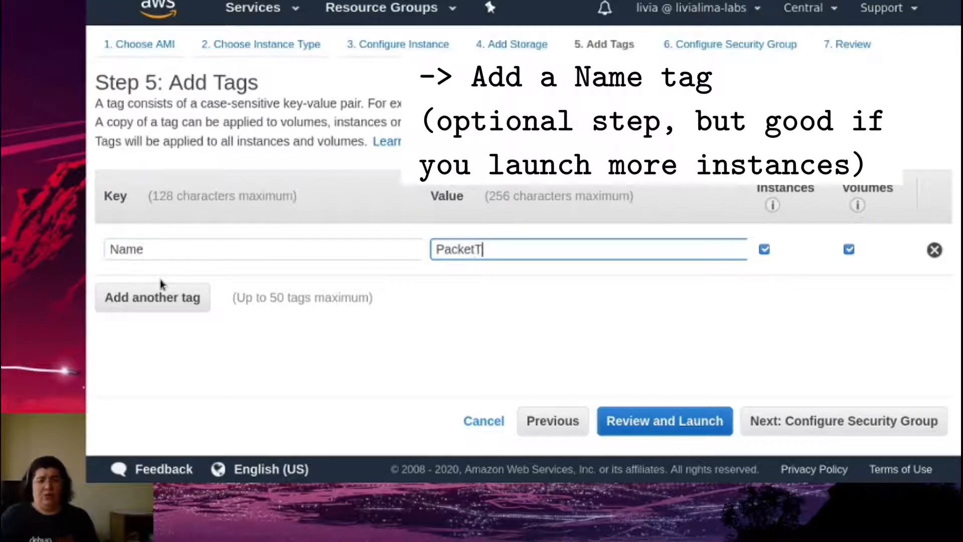
pyautogui.write('cer-winserver')
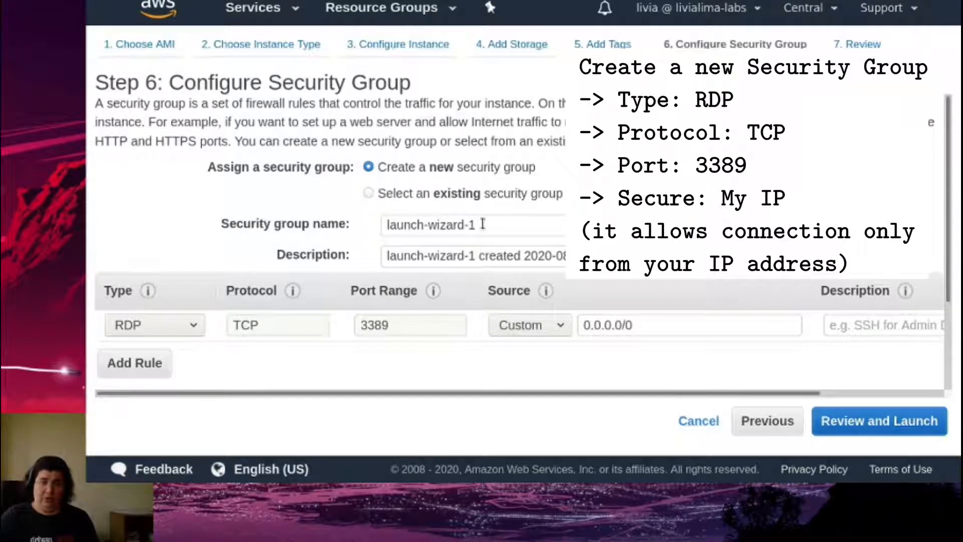
# - Name the new security group winserver and describe it as "Windows server with Packet Tracer"
pyautogui.tripleClick(482, 224)
pyautogui.write('winserver')
pyautogui.press('Tab')
pyautogui.write('Wi')
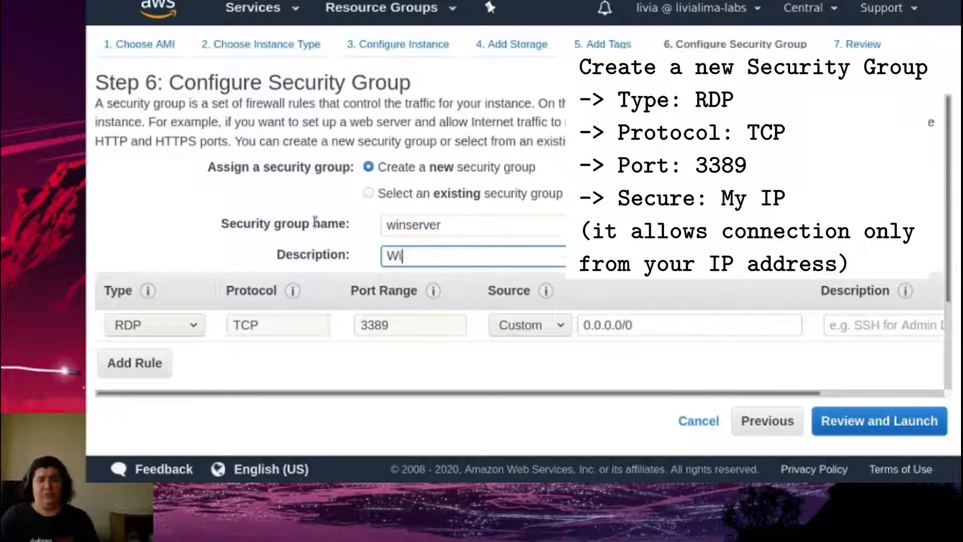
pyautogui.write('ndows server wit')
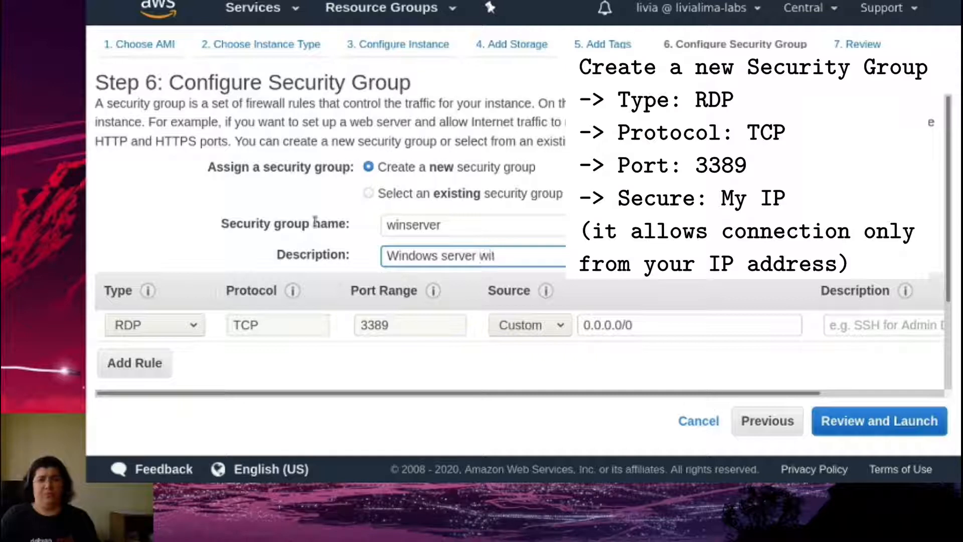
pyautogui.write('h Packet Tra')
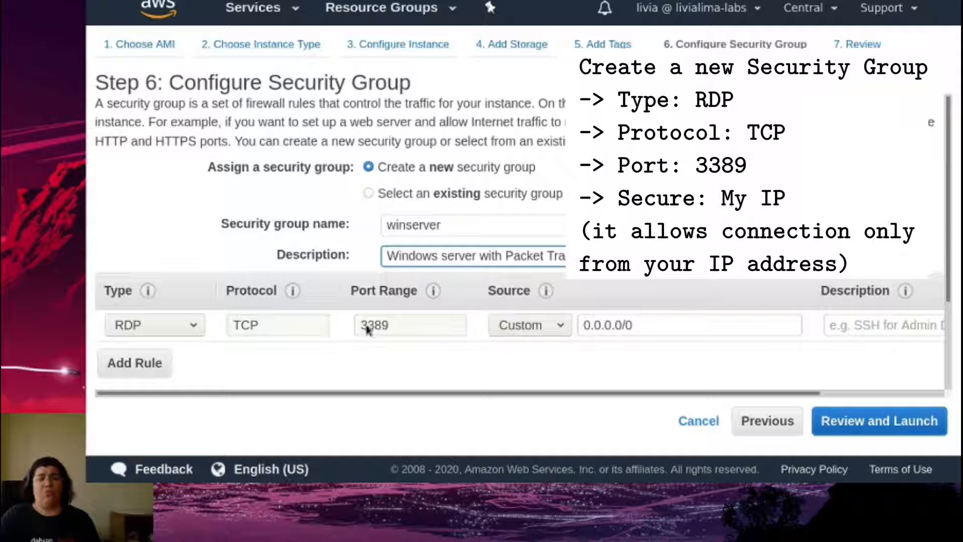
# - Keep the RDP rule's source as Custom 0.0.0.0/0 and enter "RDP access" as the rule's description
pyautogui.click(557, 328)
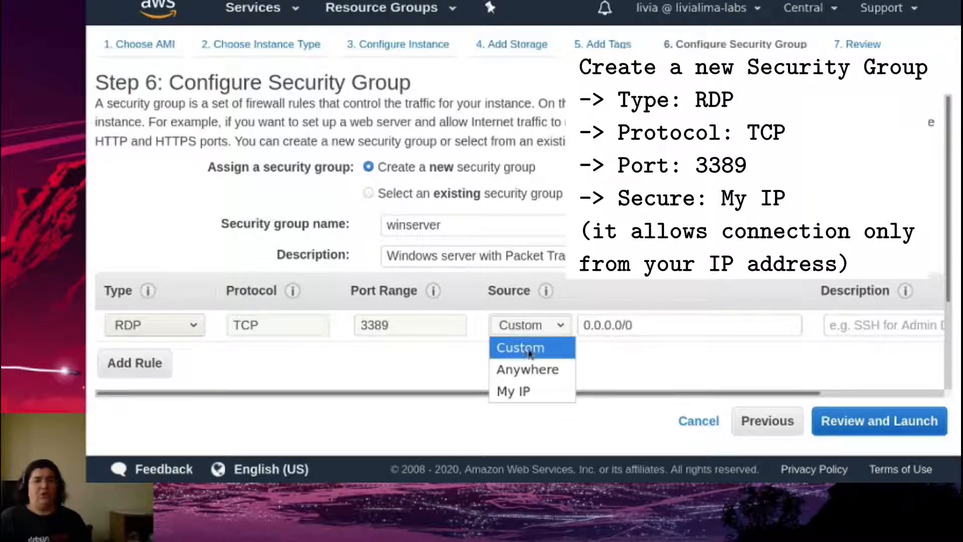
pyautogui.click(662, 367)
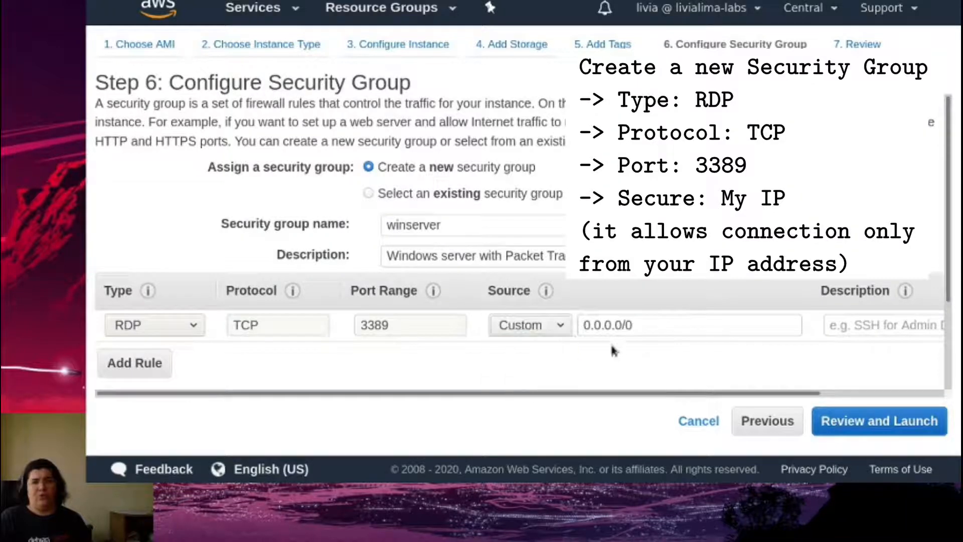
pyautogui.click(880, 317)
pyautogui.write('RD')
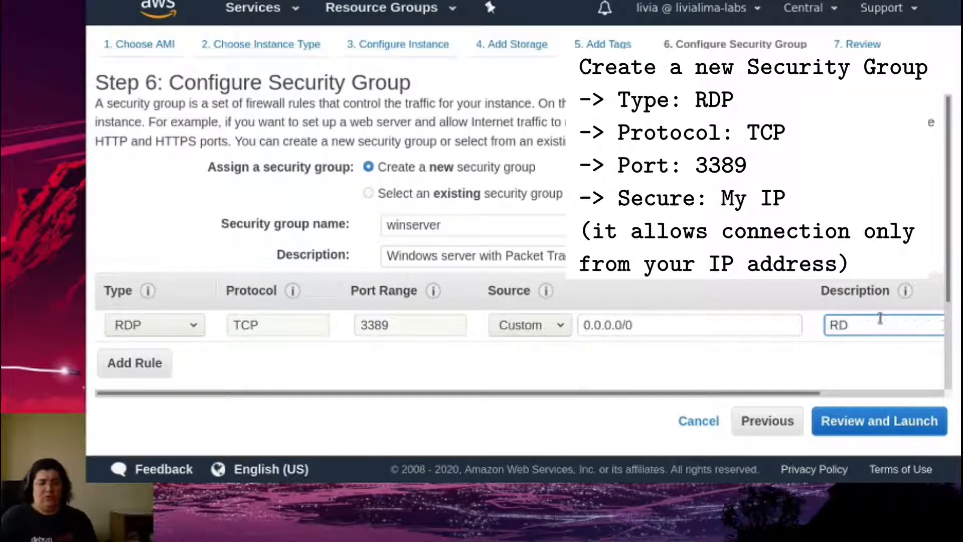
pyautogui.write('P access')
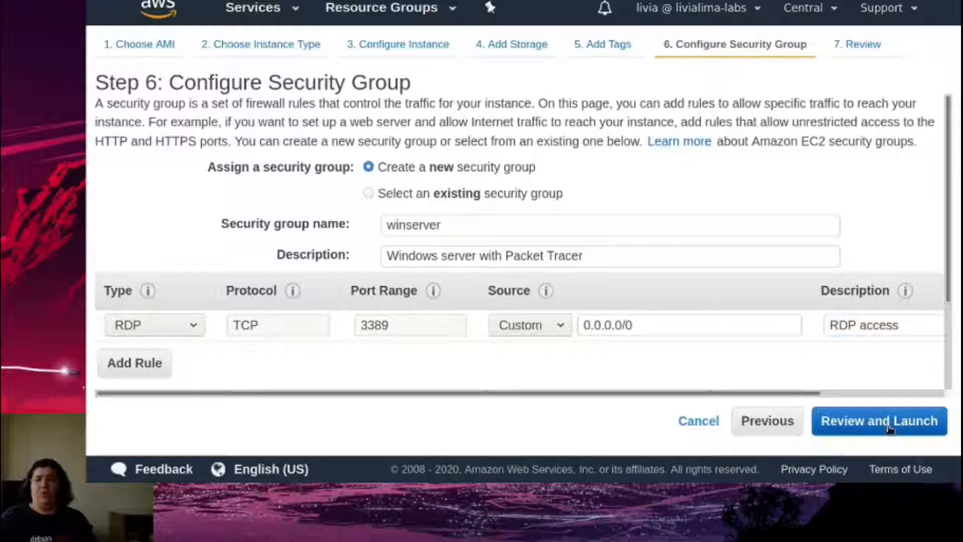
# - Review the security warning and instance launch details, and launch the instance to reach the key pair selection
pyautogui.click(885, 420)
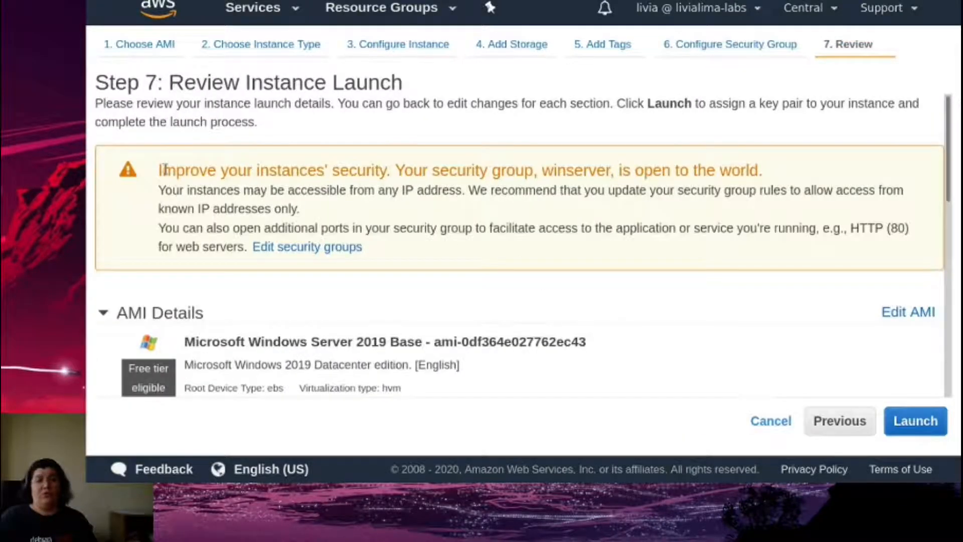
pyautogui.moveTo(174, 170); pyautogui.dragTo(800, 171)
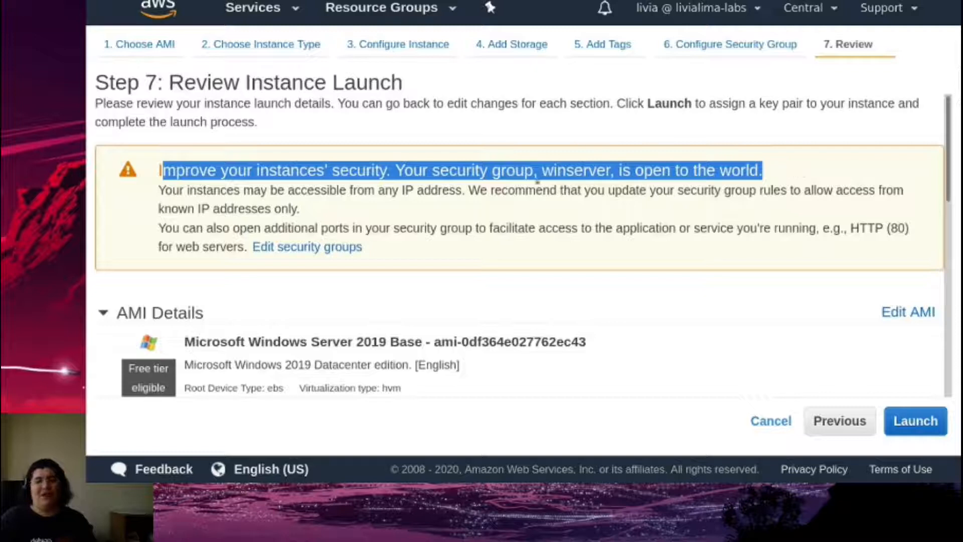
pyautogui.moveTo(159, 170); pyautogui.dragTo(751, 182)
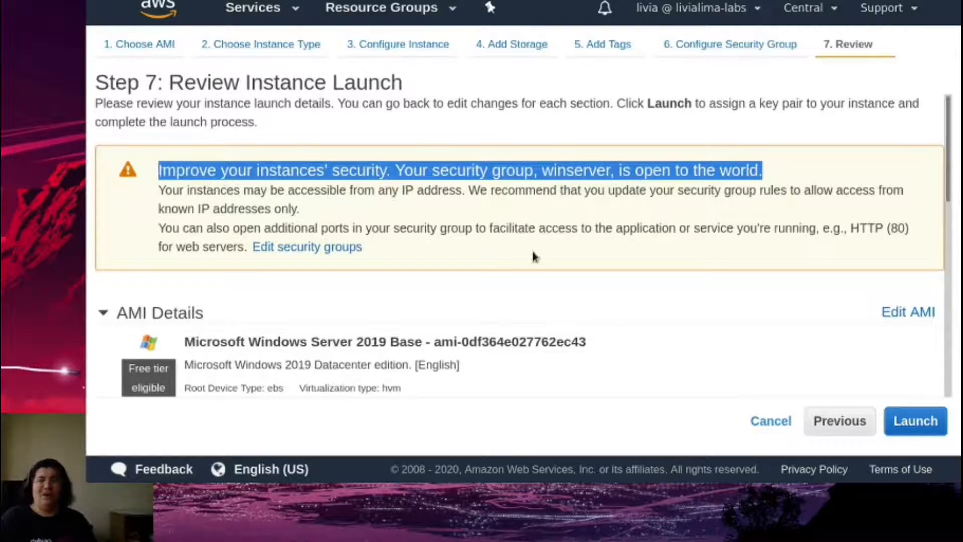
pyautogui.click(638, 248)
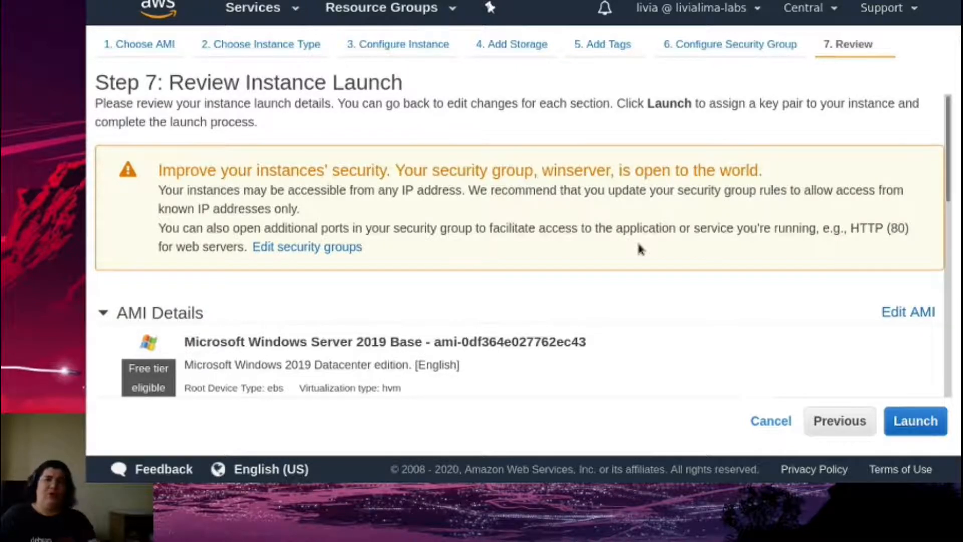
pyautogui.scroll(-9, 699, 224)
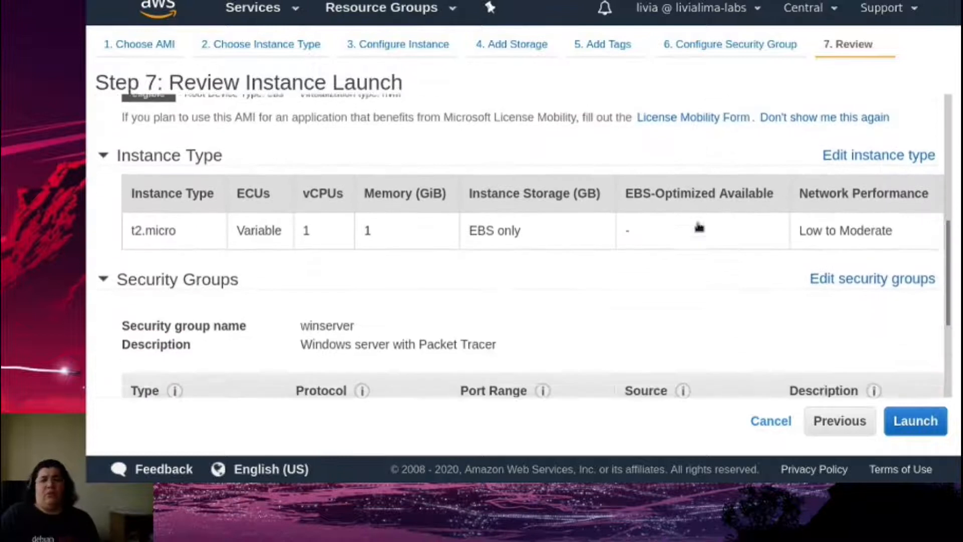
pyautogui.click(909, 422)
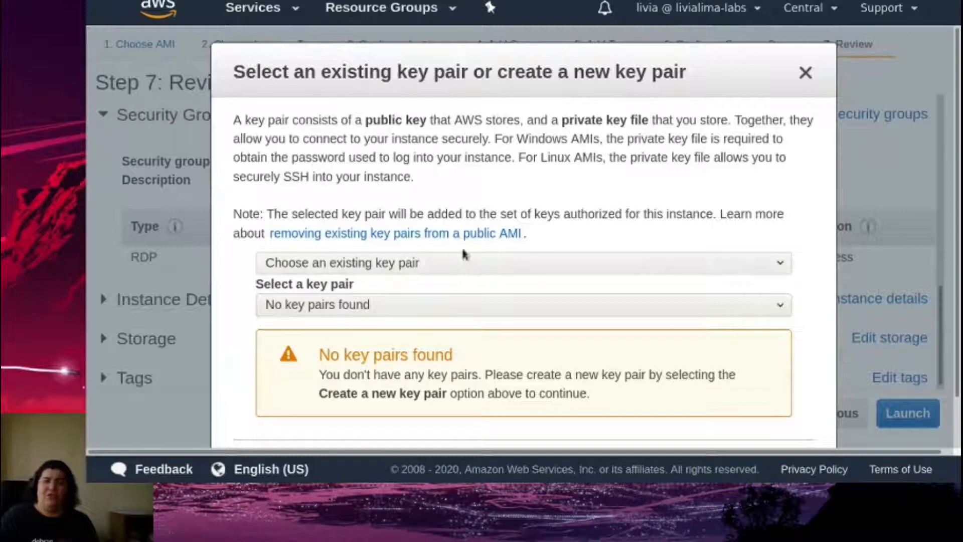
# - Create and download a new key pair named twitch-stream, saving its private key file in the lab folder, and launch the instance with it
pyautogui.click(490, 265)
pyautogui.click(377, 307)
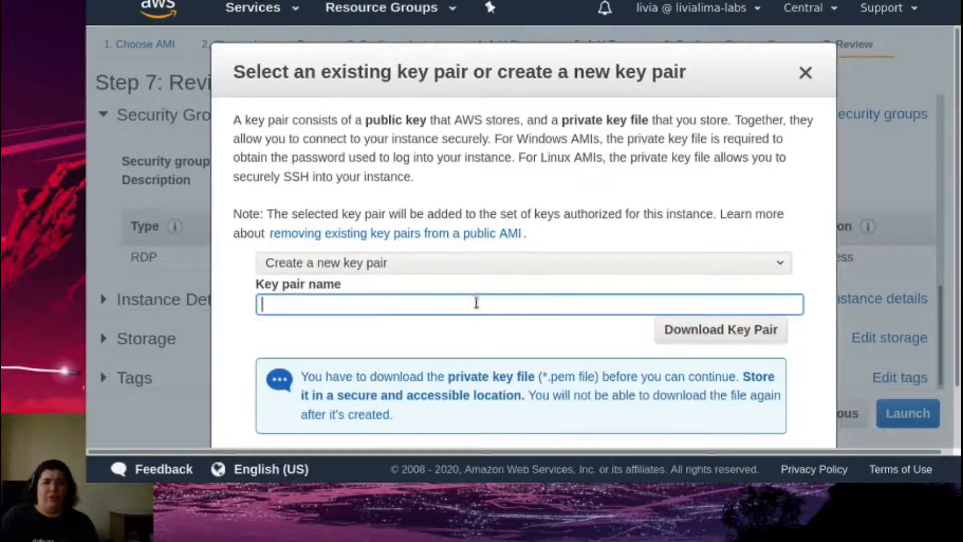
pyautogui.write('twitch-stream')
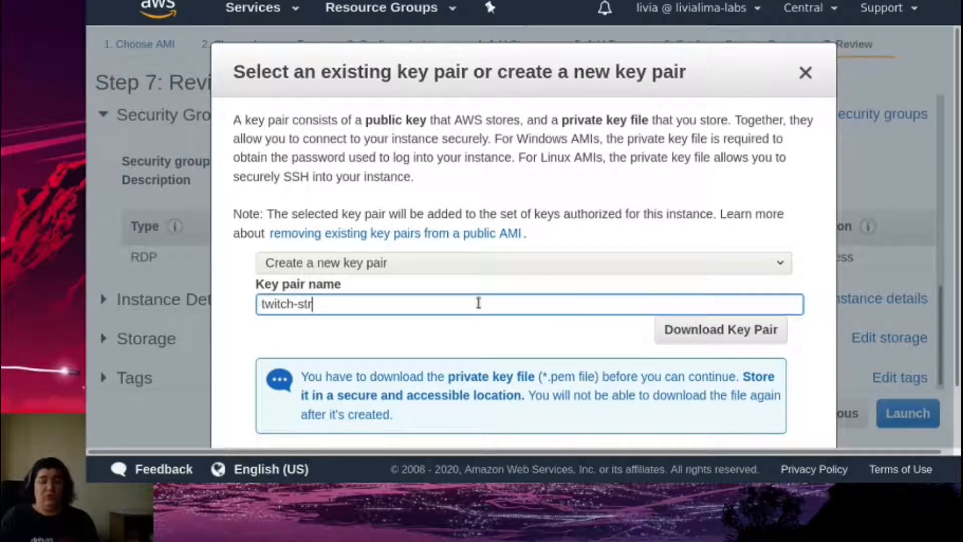
pyautogui.click(674, 329)
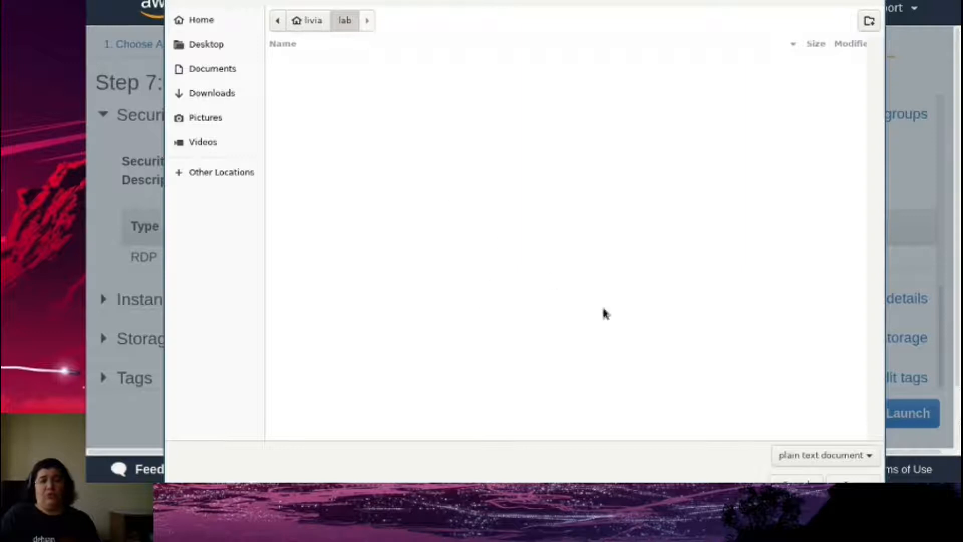
pyautogui.click(837, 480)
pyautogui.moveTo(306, 321); pyautogui.dragTo(738, 353)
pyautogui.click(738, 414)
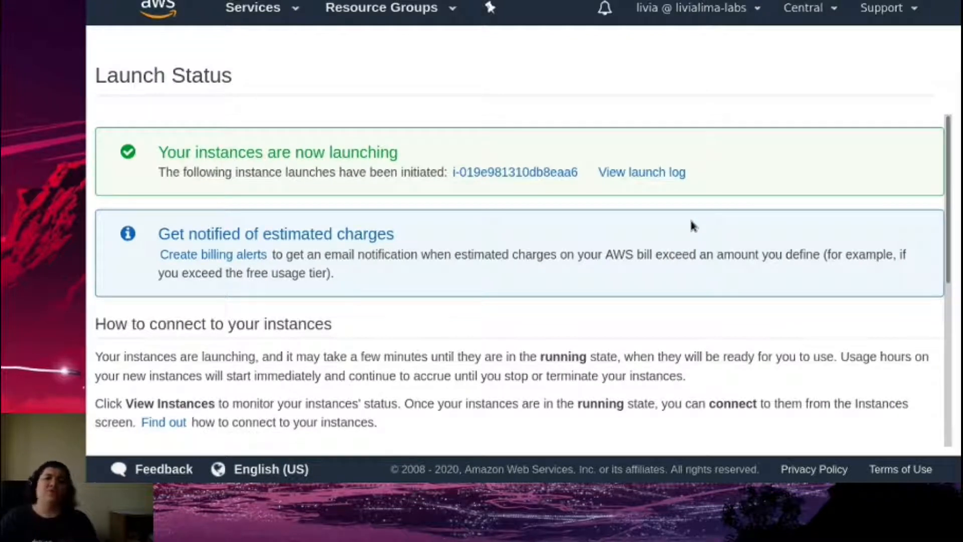
# - Open the launched instance in the instances list, widen the Name column and refresh its state
pyautogui.click(489, 172)
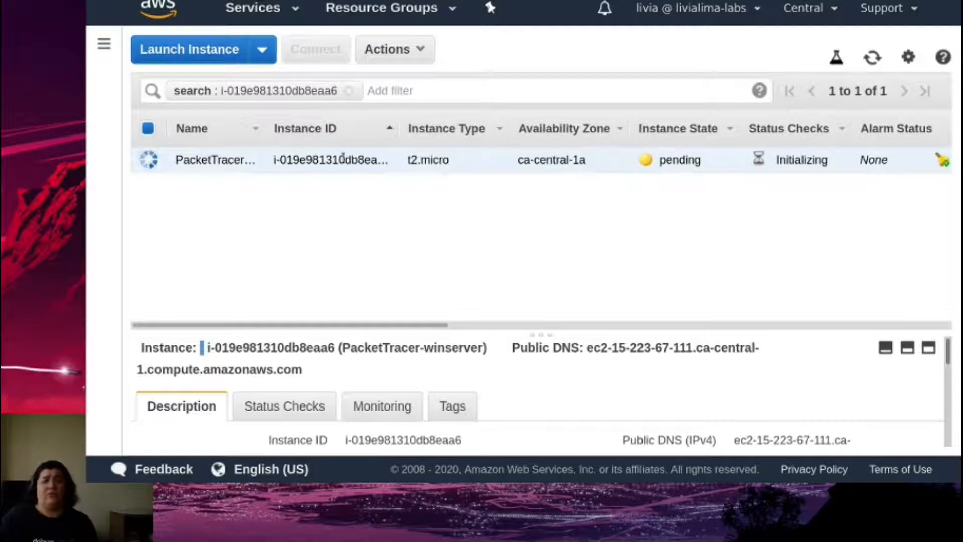
pyautogui.moveTo(265, 129); pyautogui.dragTo(318, 131)
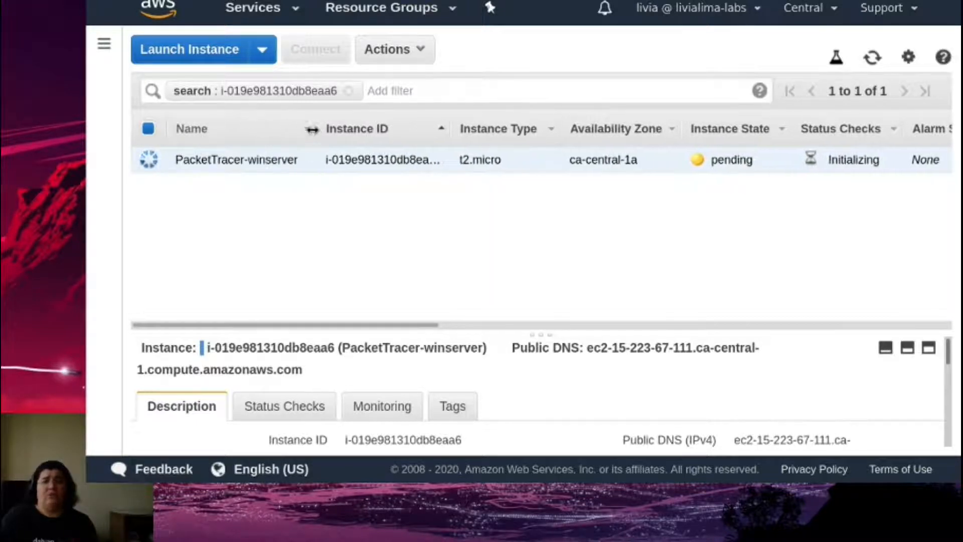
pyautogui.click(872, 57)
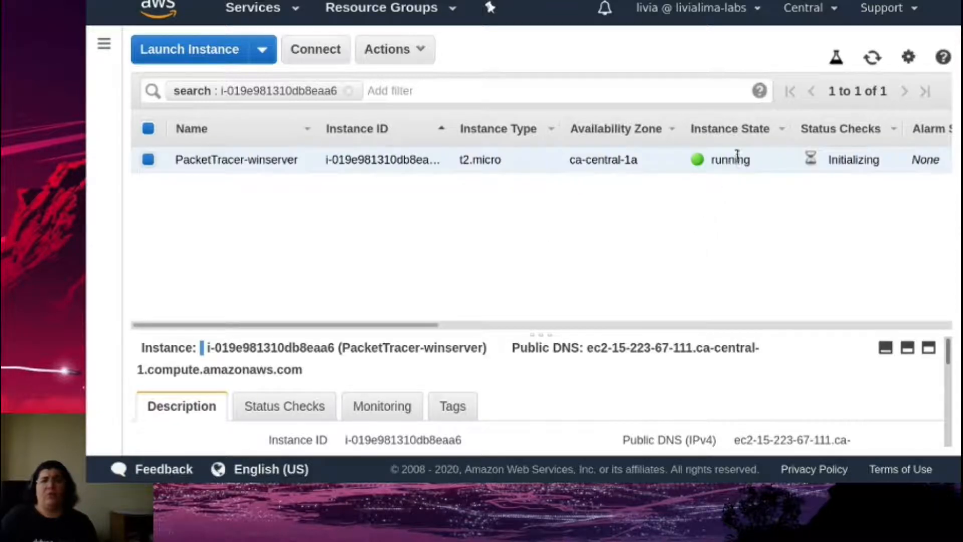
# - Copy the Public DNS from the instance's connection details, switch to Remmina and start an RDP connection to that address
pyautogui.click(308, 49)
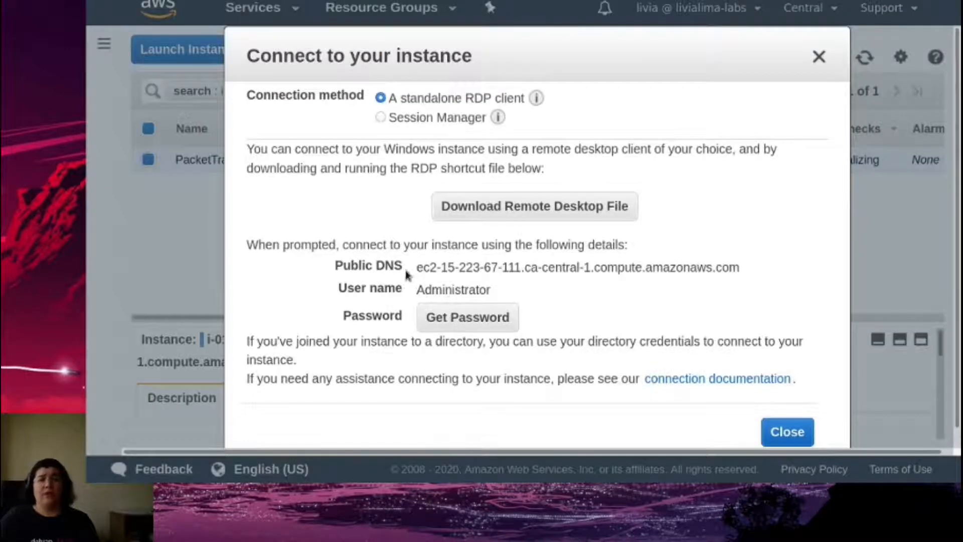
pyautogui.moveTo(416, 267); pyautogui.dragTo(747, 267)
pyautogui.hotkey('ctrl', 'c')
pyautogui.hotkey('alt', 'Tab')
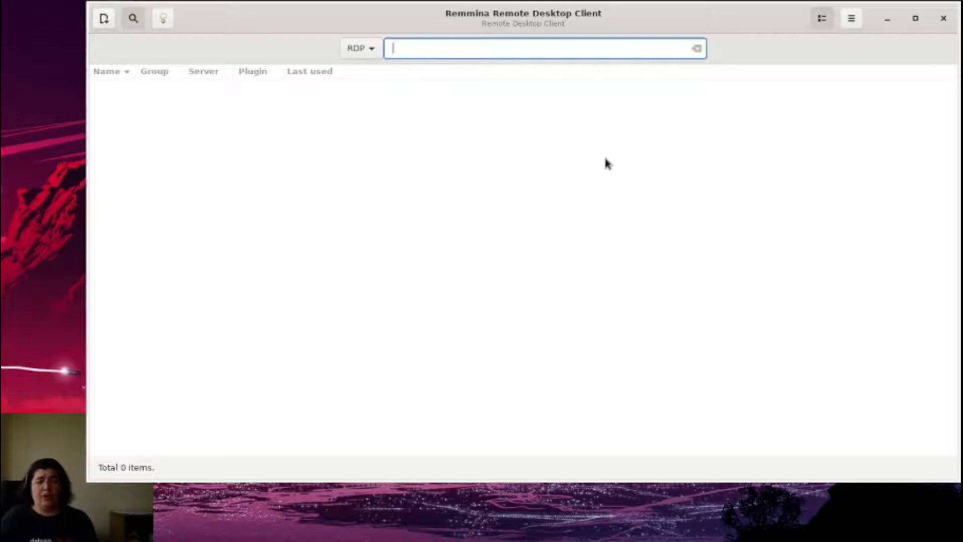
pyautogui.hotkey('ctrl', 'v')
pyautogui.press('Return')
# - Copy the user name Administrator from the AWS connection details for the RDP login in Remmina
pyautogui.hotkey('alt', 'Tab')
pyautogui.doubleClick(448, 290)
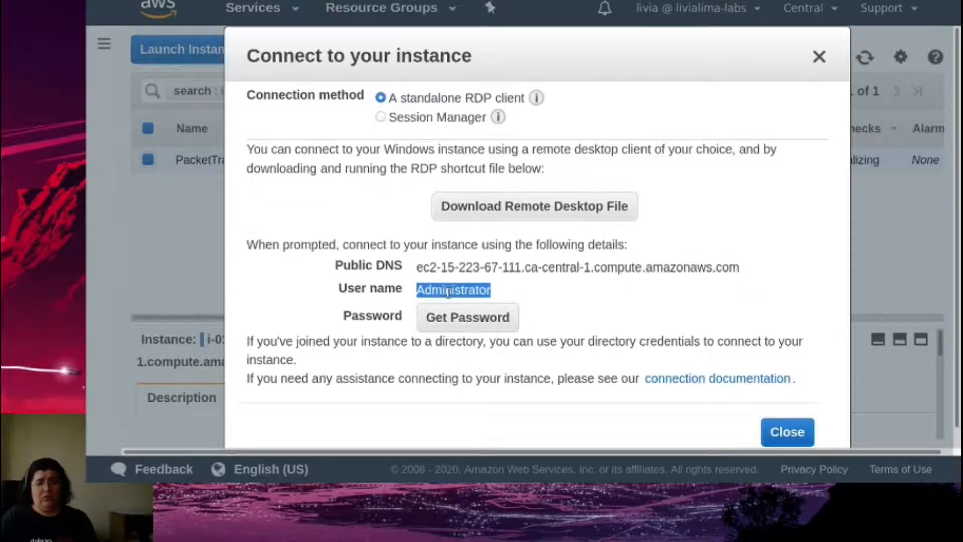
pyautogui.hotkey('alt', 'Tab')
pyautogui.hotkey('alt', 'Tab')
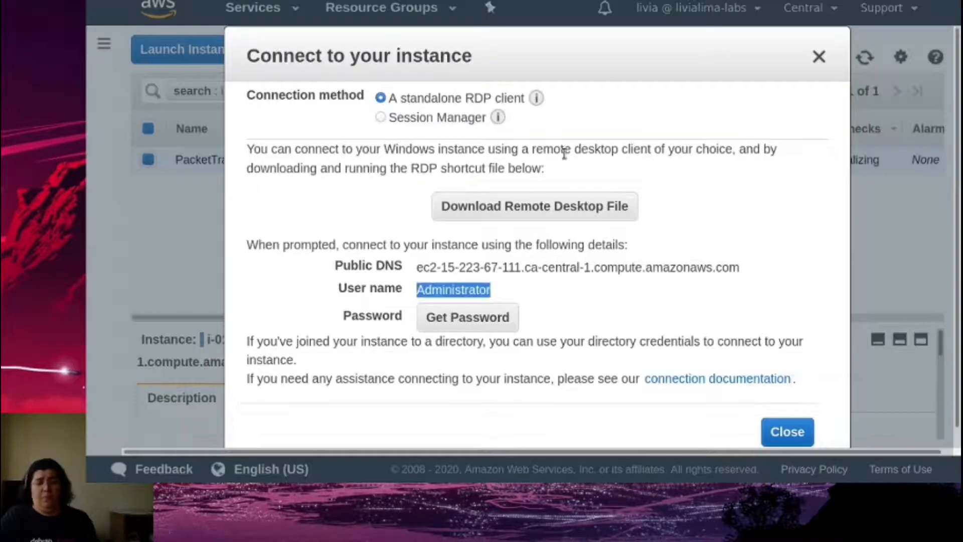
# - Decrypt the instance's Windows password using the twitch-stream.pem key pair file
pyautogui.click(510, 318)
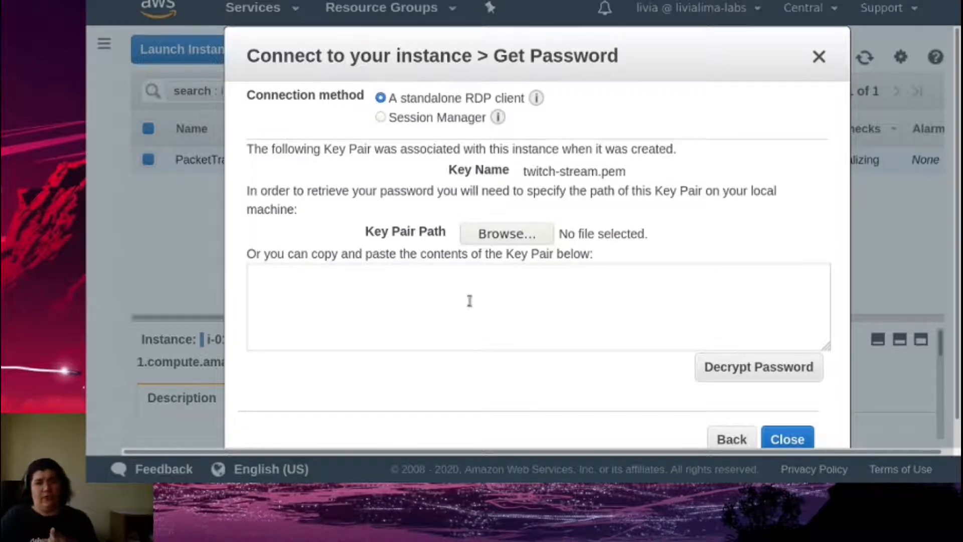
pyautogui.moveTo(448, 171); pyautogui.dragTo(651, 170)
pyautogui.click(651, 170)
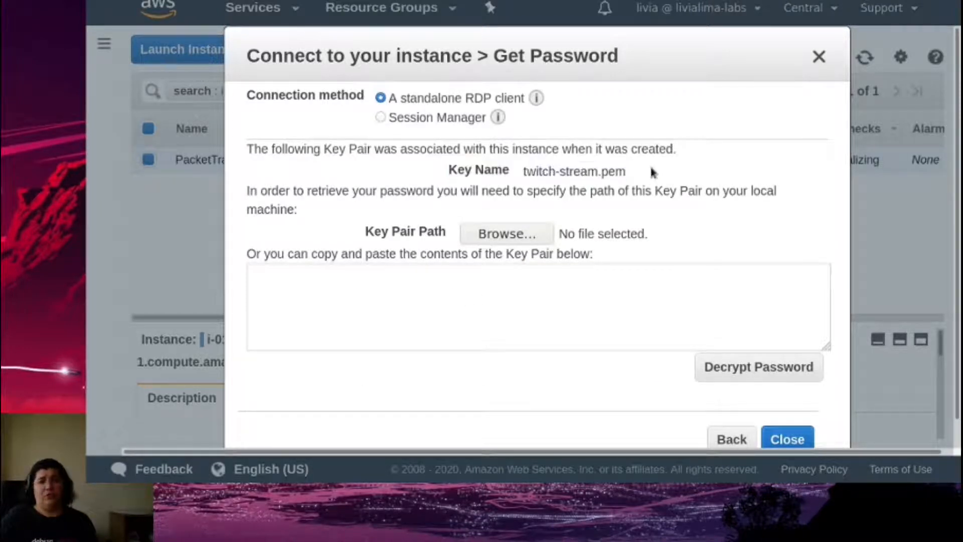
pyautogui.click(507, 234)
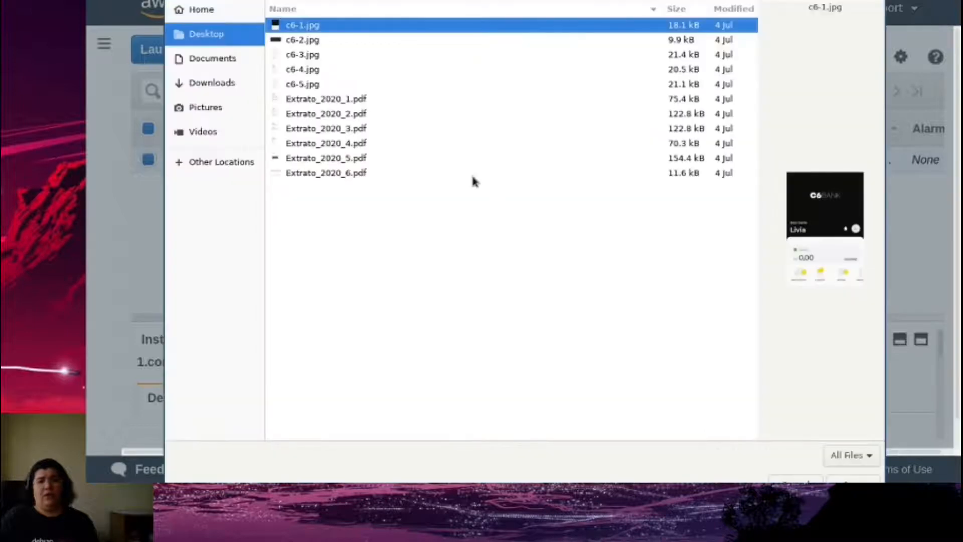
pyautogui.write('twitch')
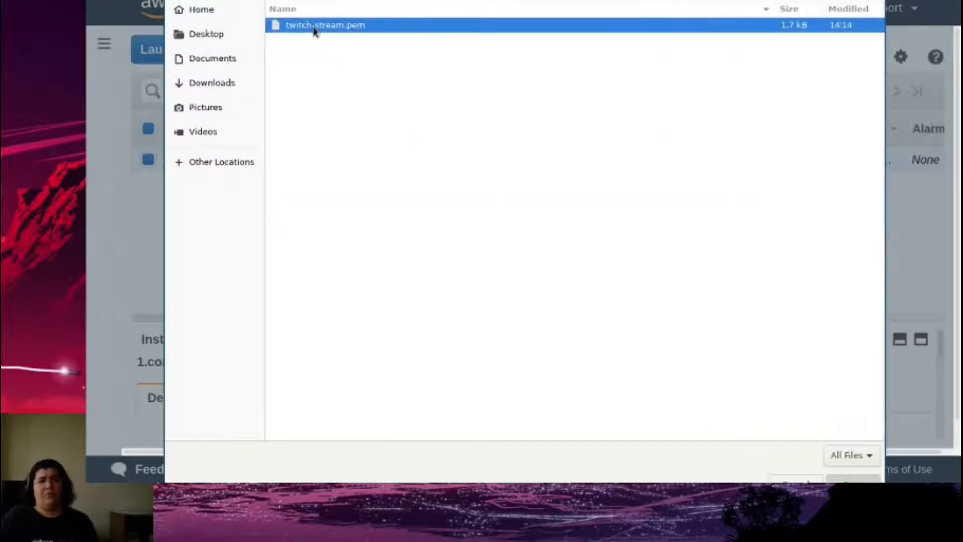
pyautogui.doubleClick(314, 28)
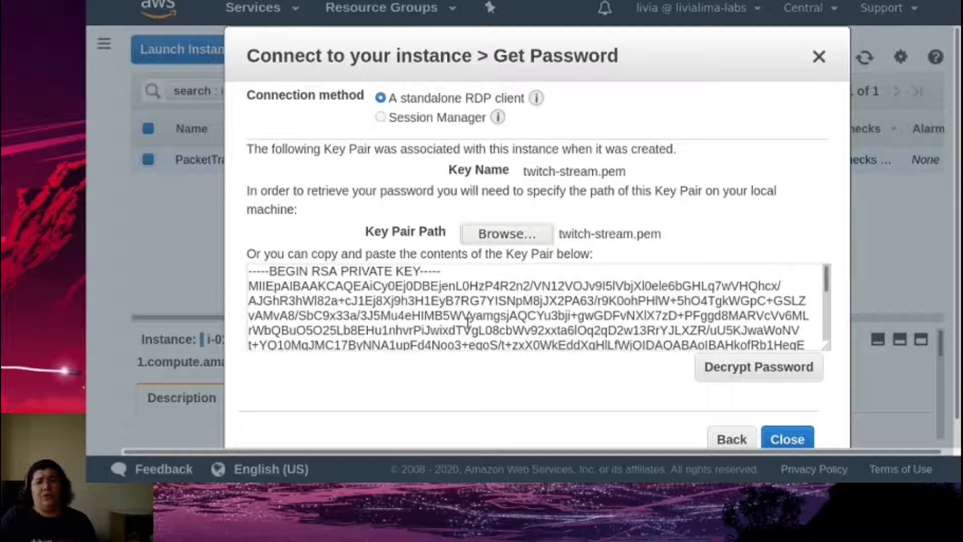
pyautogui.click(738, 368)
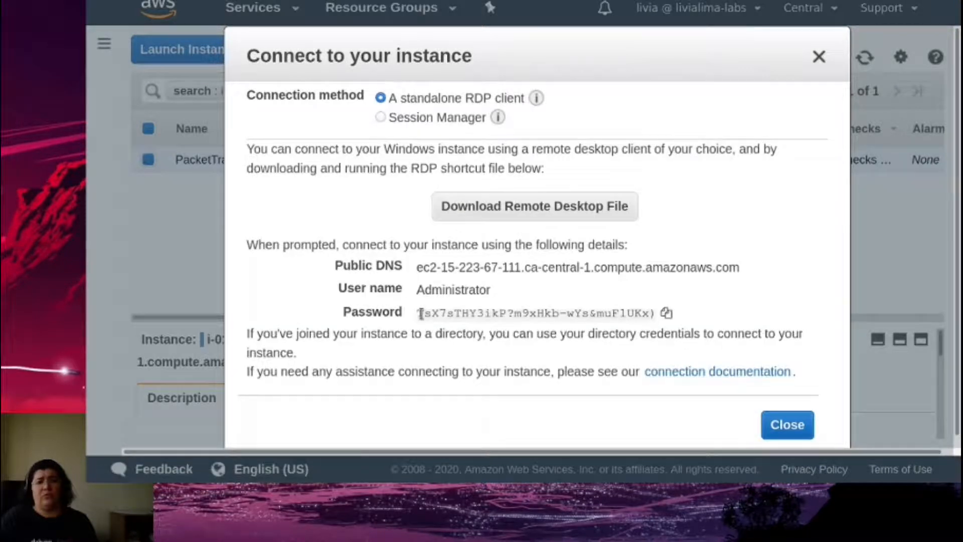
# - Copy the decrypted administrator password, switch to Remmina, paste it into the RDP login and connect to the server
pyautogui.click(666, 313)
pyautogui.hotkey('alt', 'Tab')
pyautogui.hotkey('ctrl', 'v')
pyautogui.click(404, 248)
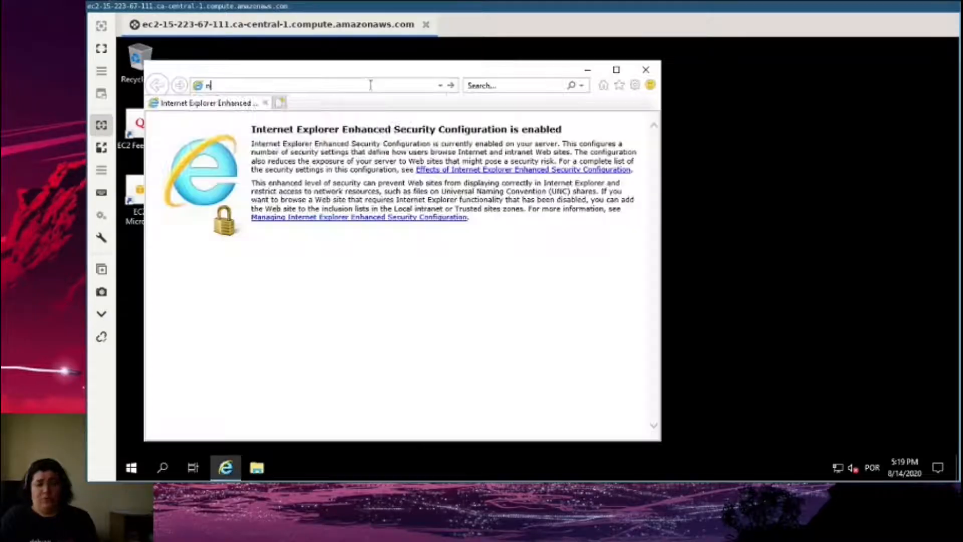
# - Open netacad.com in the remote server's browser and log in with the account user name and password
pyautogui.write('netacad.com/')
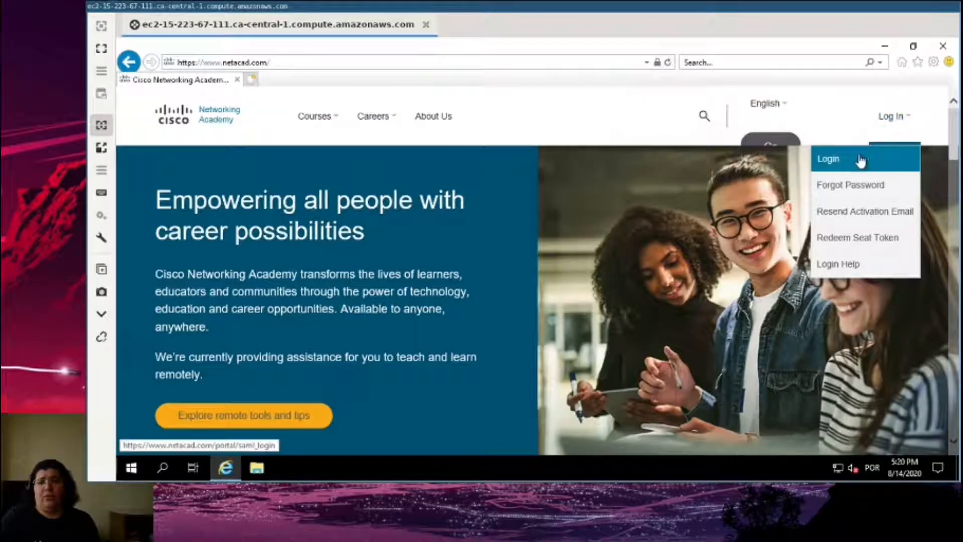
pyautogui.click(860, 159)
pyautogui.write('livi')
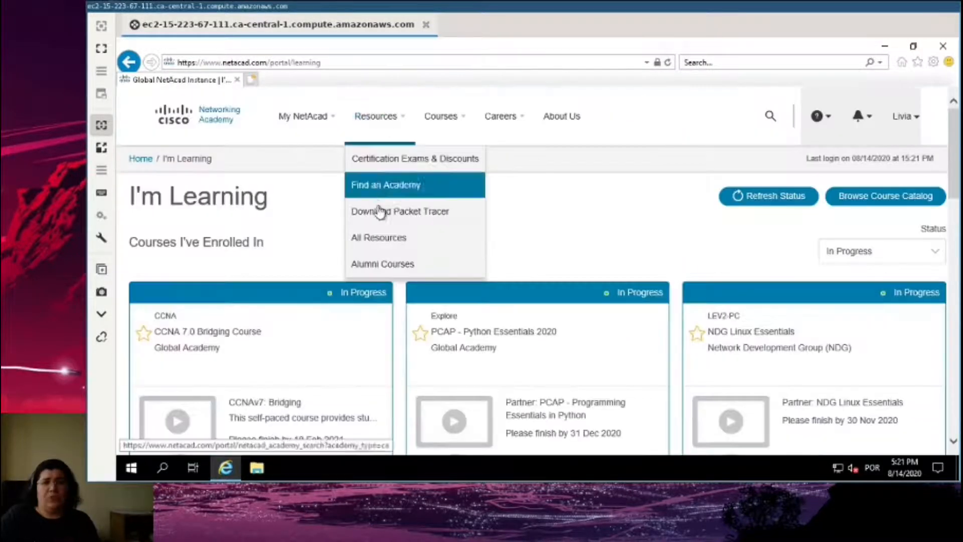
# - Go to the Packet Tracer download page and download the 64-bit Windows Desktop Version 7.3.1
pyautogui.click(380, 214)
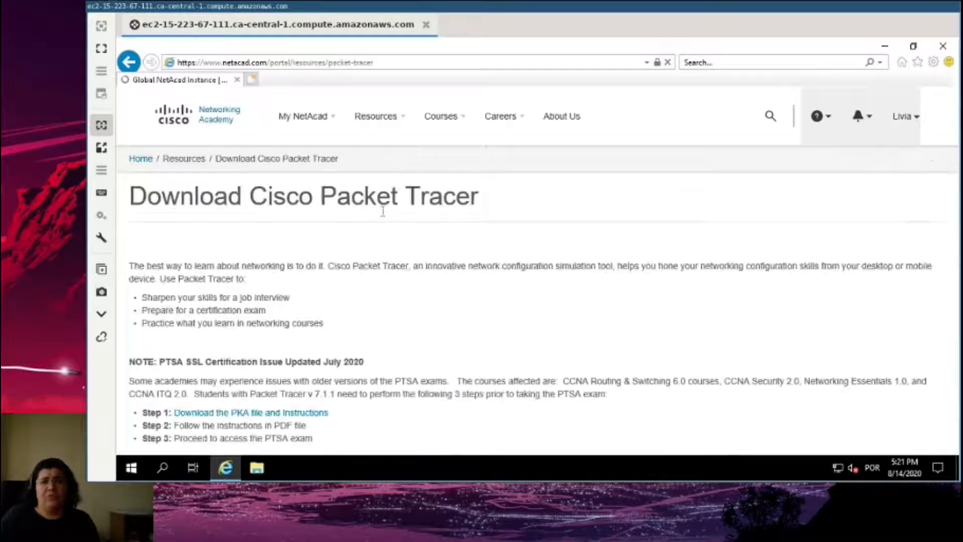
pyautogui.scroll(-10, 537, 224)
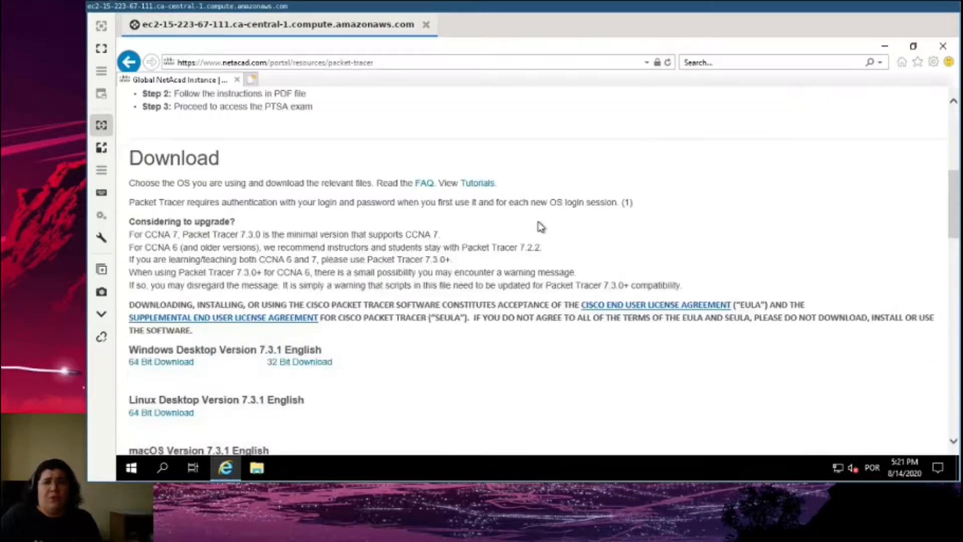
pyautogui.click(148, 200)
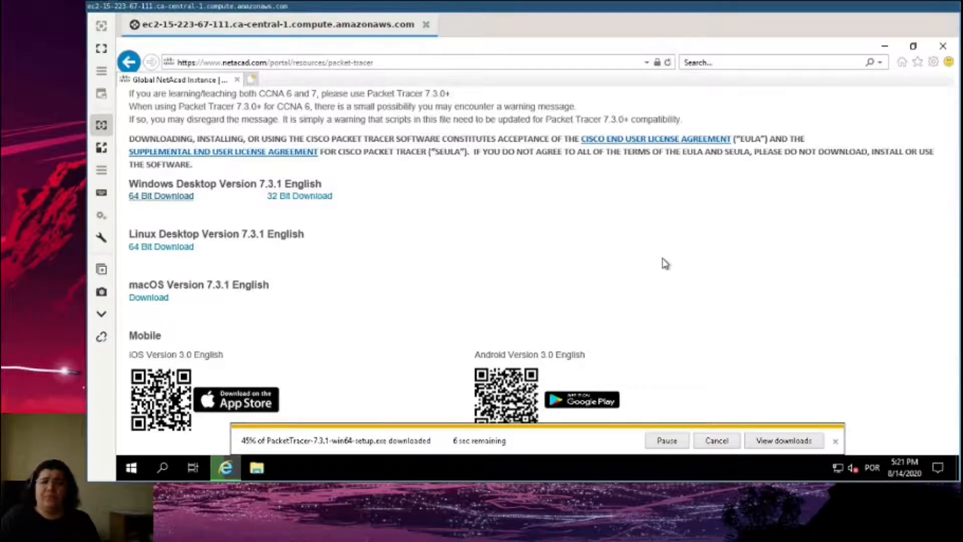
# - Run the downloaded Packet Tracer installer, accept the license agreement and install it with the default settings
pyautogui.hotkey('ctrl', 'j')
pyautogui.click(650, 155)
pyautogui.click(408, 315)
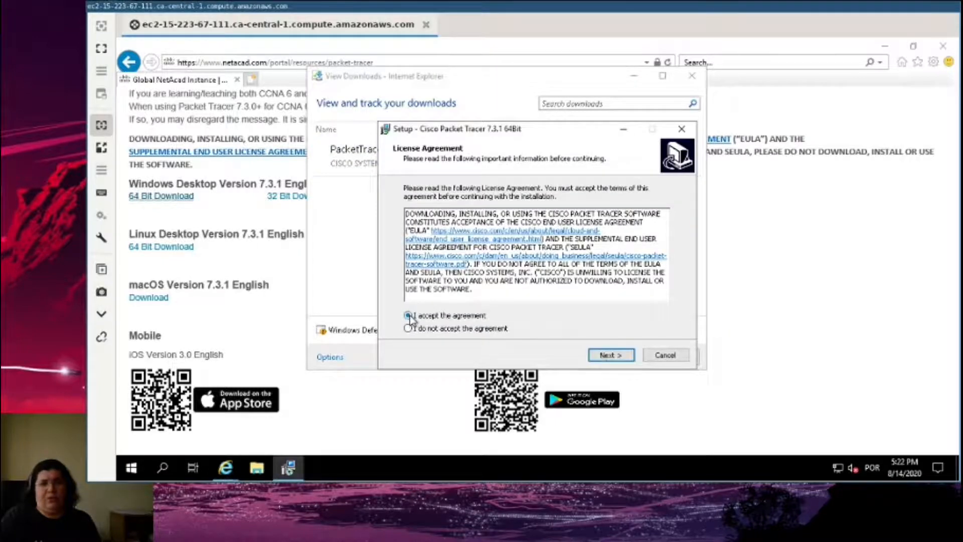
pyautogui.click(611, 354)
pyautogui.click(613, 355)
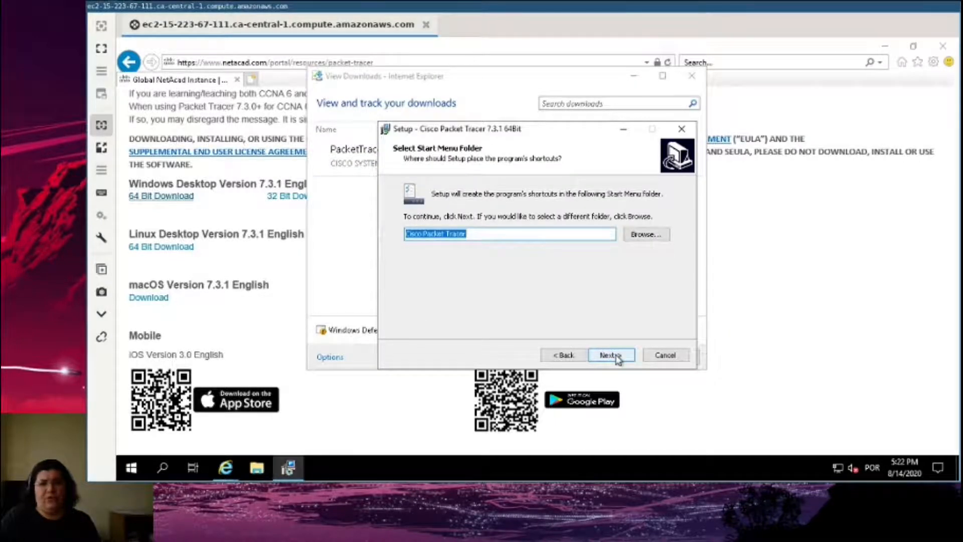
pyautogui.click(616, 355)
pyautogui.click(616, 356)
pyautogui.click(616, 356)
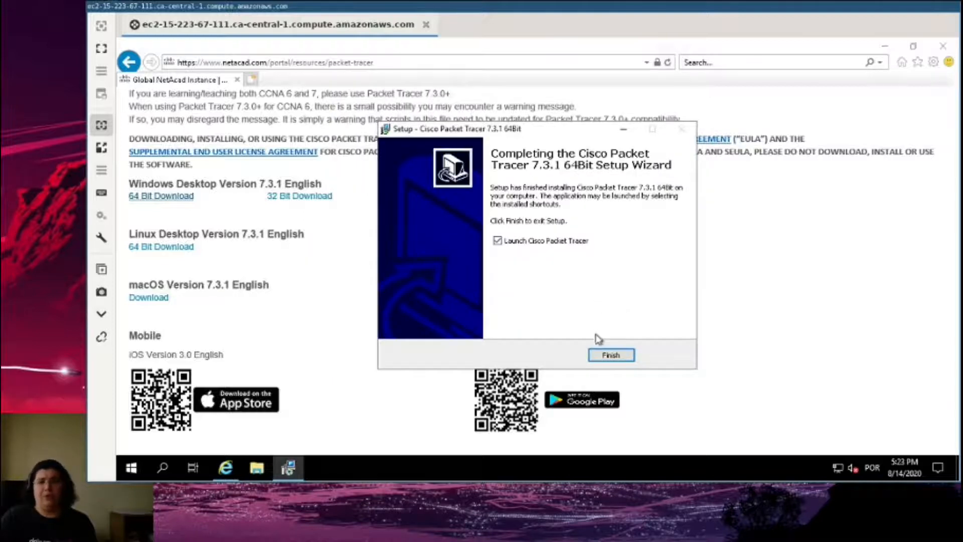
# - Finish the setup with the option to launch Cisco Packet Tracer enabled, and close the remote browser window
pyautogui.click(611, 353)
pyautogui.click(618, 261)
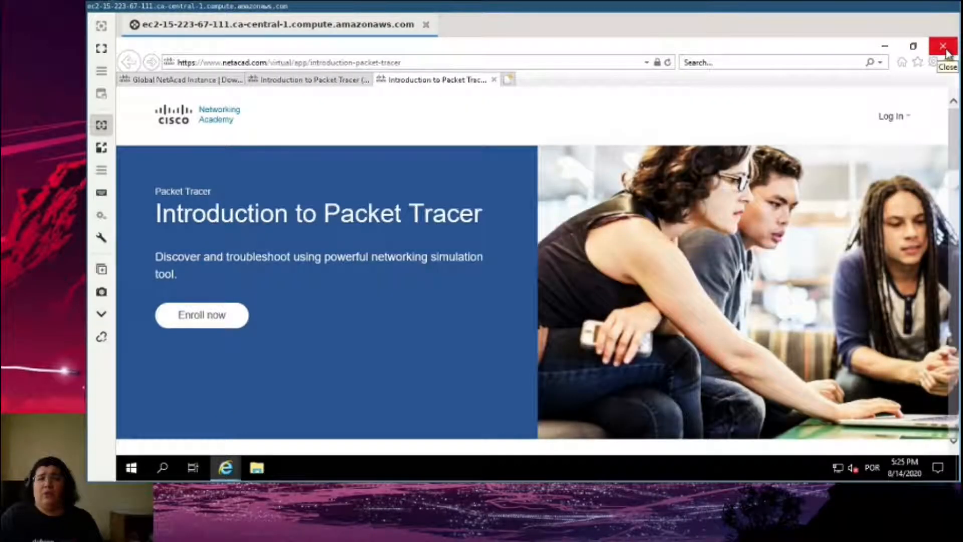
pyautogui.click(945, 47)
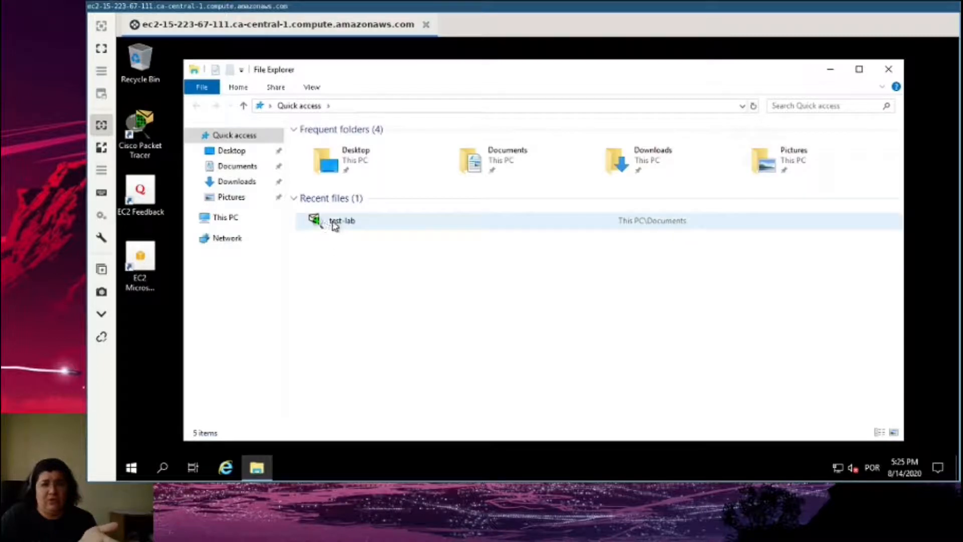
# - Open the folder containing the recent file test-lab in File Explorer
pyautogui.rightClick(325, 219)
pyautogui.click(379, 183)
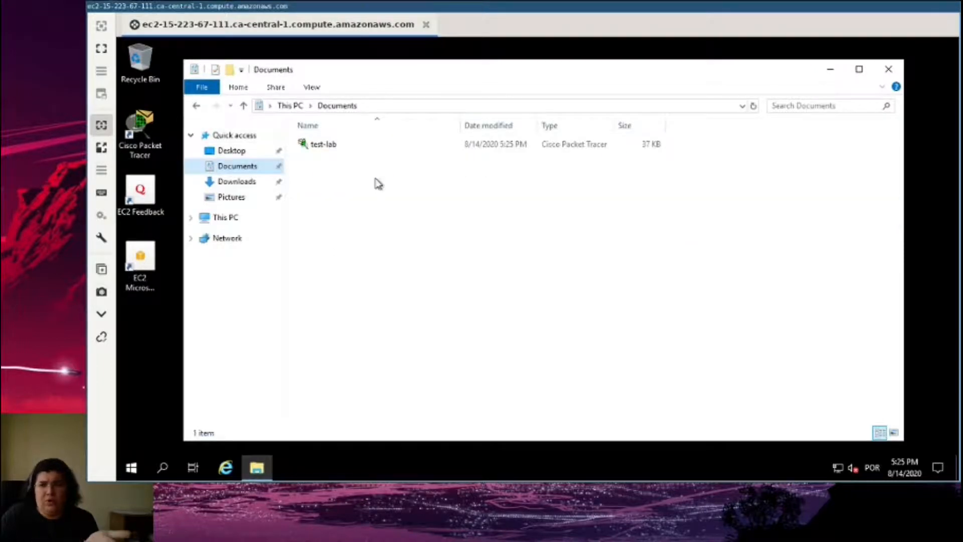
# - Switch back to the AWS console, examine the PacketTracer-winserver instance's description details, and leave the browser's full-screen view
pyautogui.hotkey('alt', 'Tab')
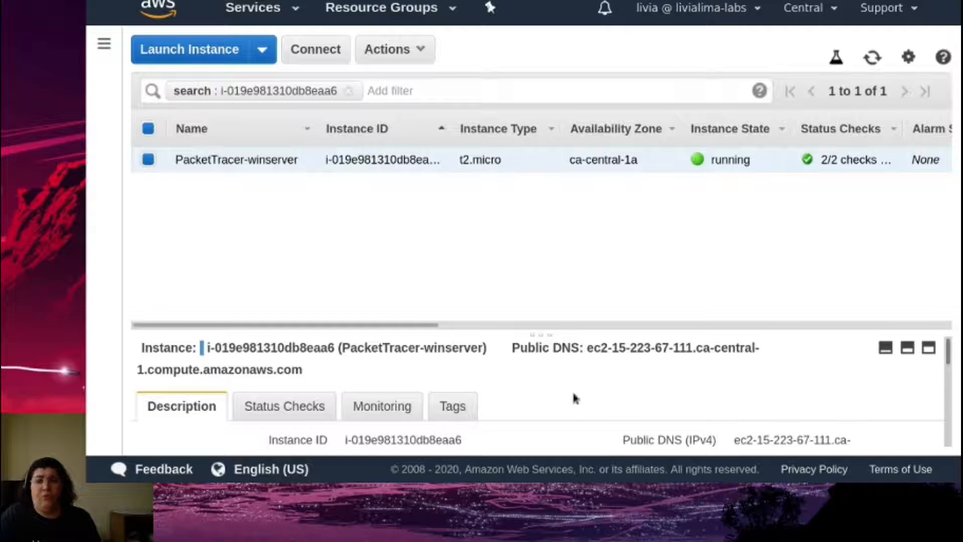
pyautogui.scroll(-5, 574, 398)
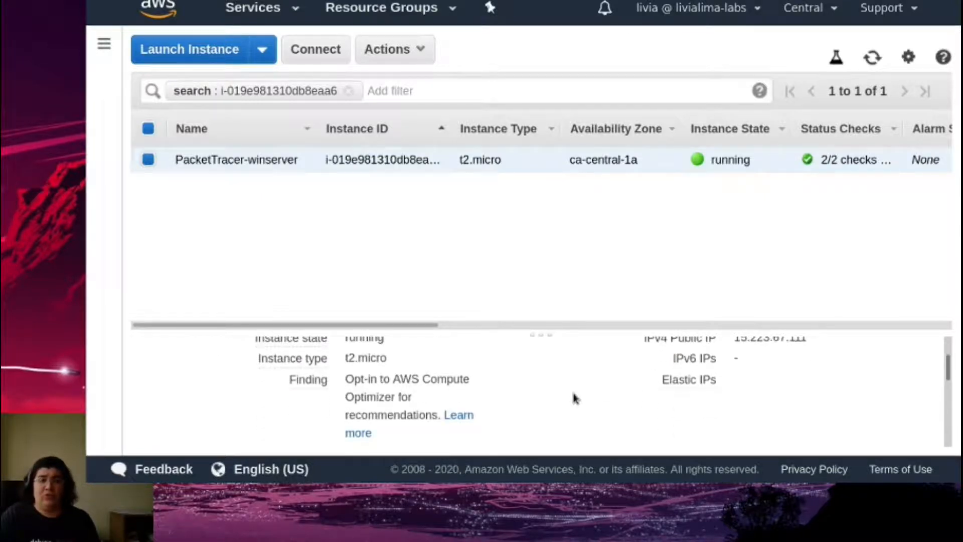
pyautogui.scroll(-5, 574, 398)
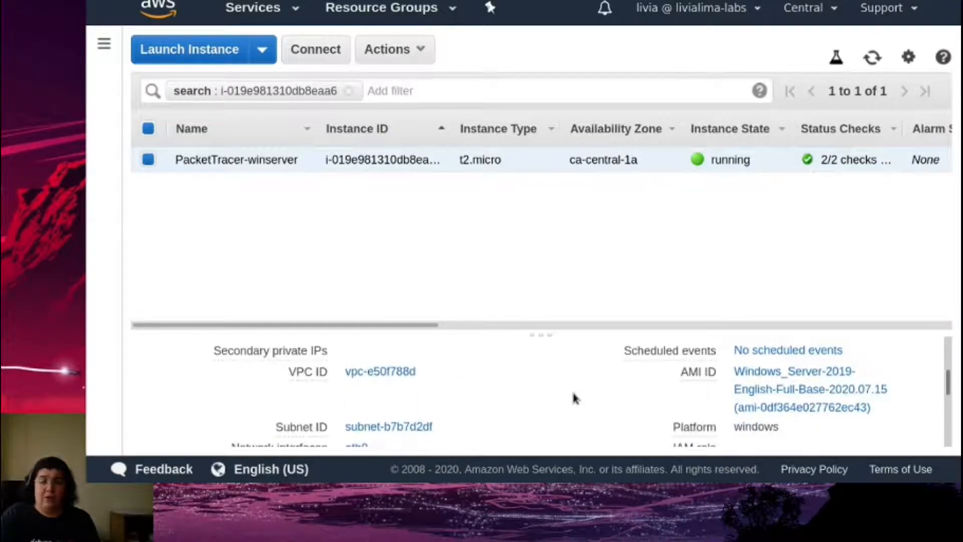
pyautogui.scroll(-5, 574, 395)
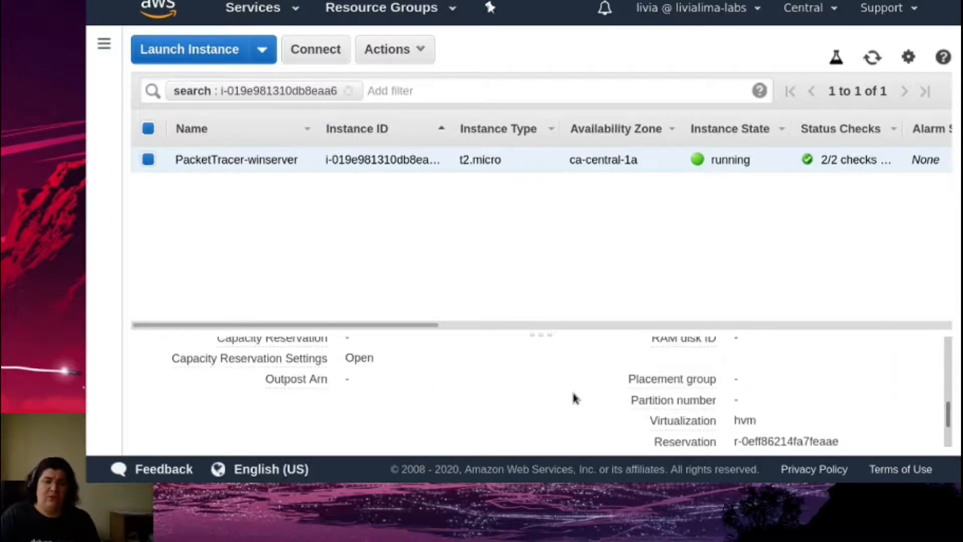
pyautogui.scroll(10, 574, 398)
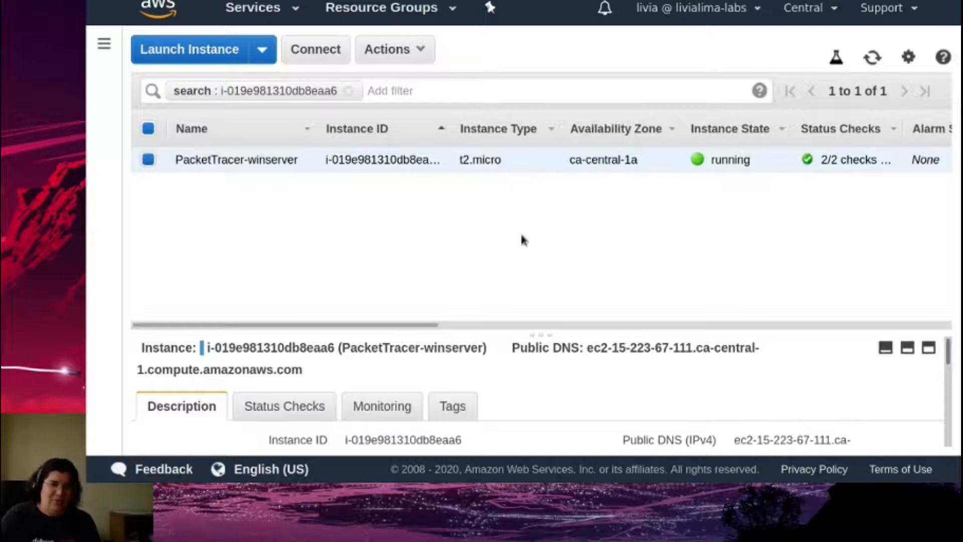
pyautogui.press('F11')
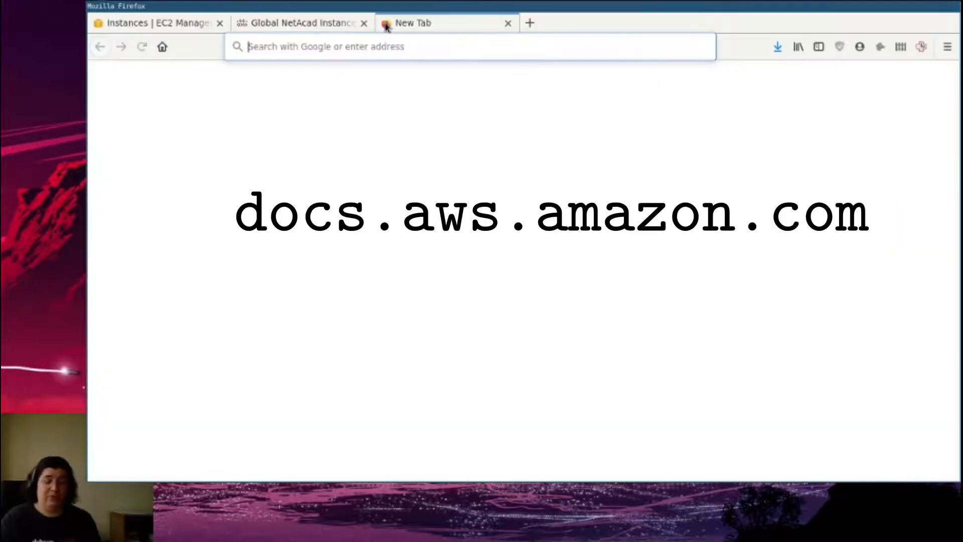
# - Open docs.aws.amazon.com and go to the AWS Command Line Interface user guide under Management & Governance
pyautogui.write('doc.')
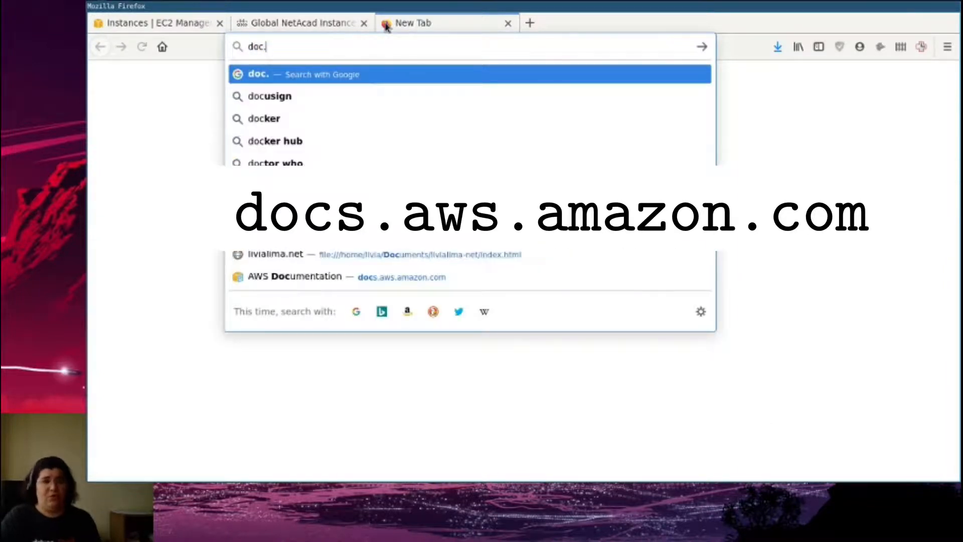
pyautogui.press('BackSpace')
pyautogui.write('s.aws.amazon')
pyautogui.press('Return')
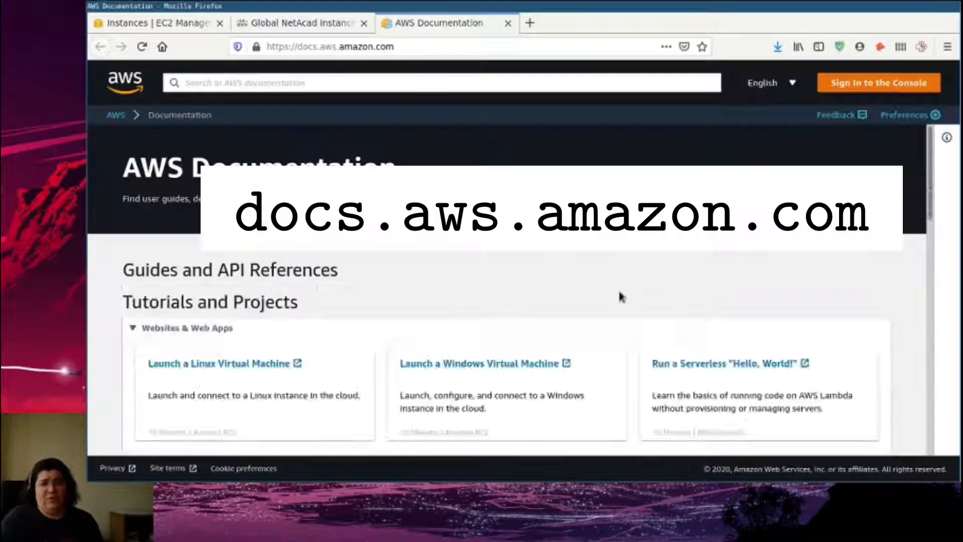
pyautogui.scroll(-6, 687, 265)
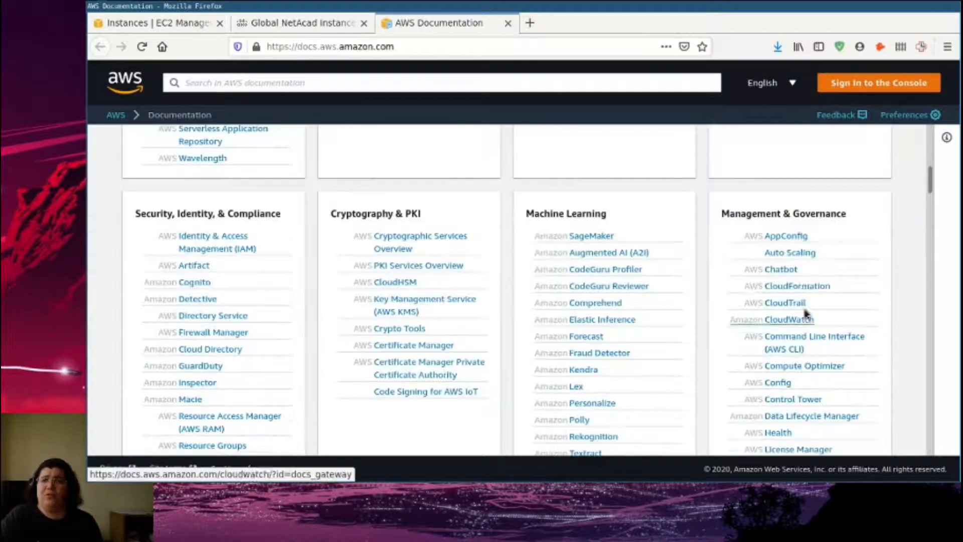
pyautogui.click(790, 345)
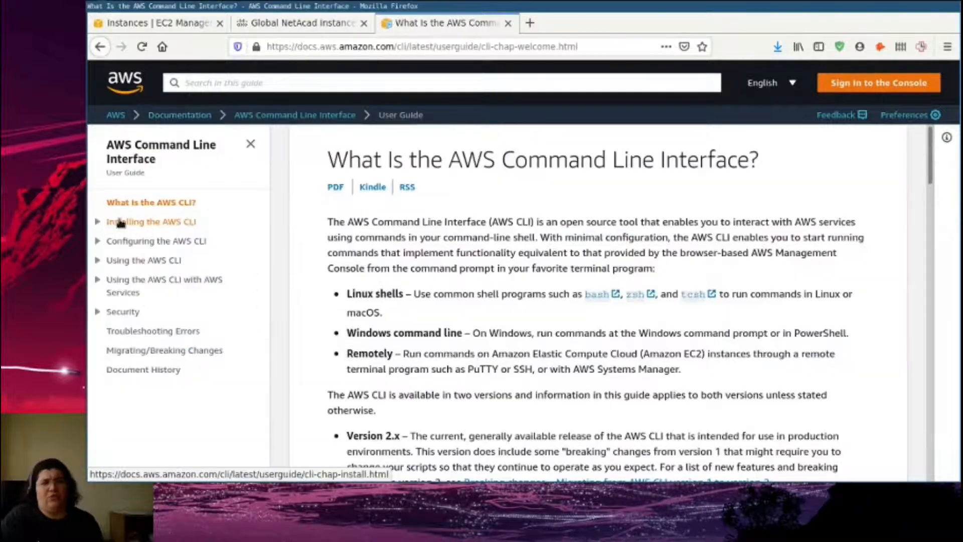
# - Open the Windows installation instructions for AWS CLI version 2 and copy the link address of the AWSCLIV2.msi installer
pyautogui.click(116, 226)
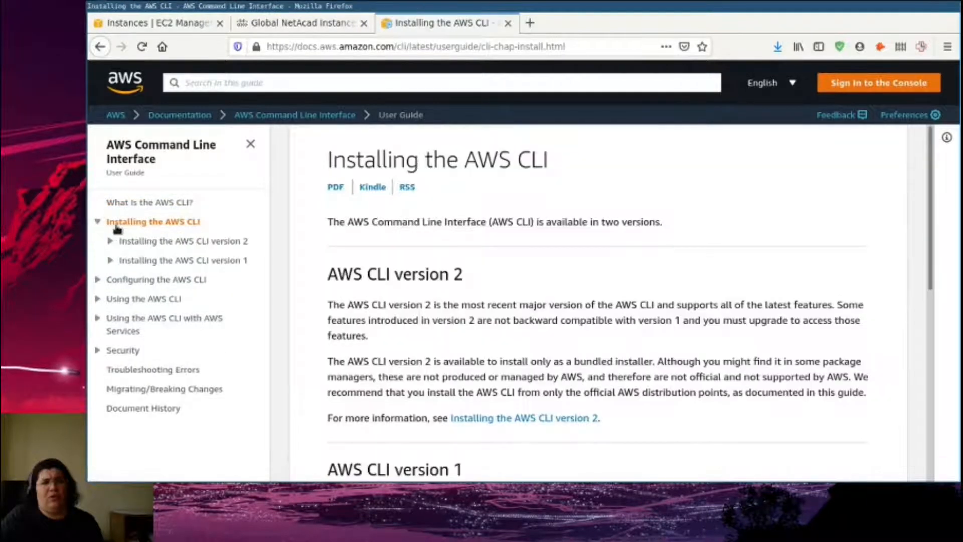
pyautogui.click(221, 242)
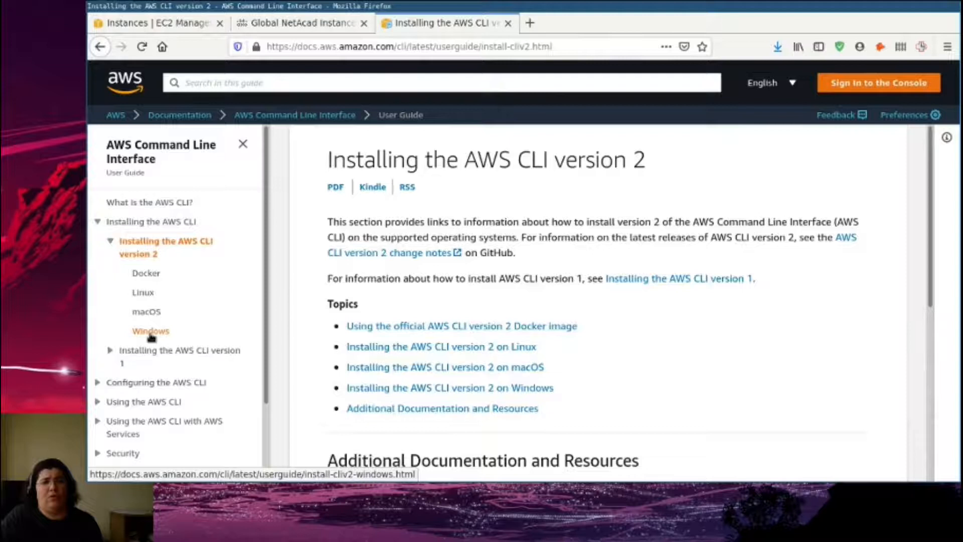
pyautogui.click(150, 333)
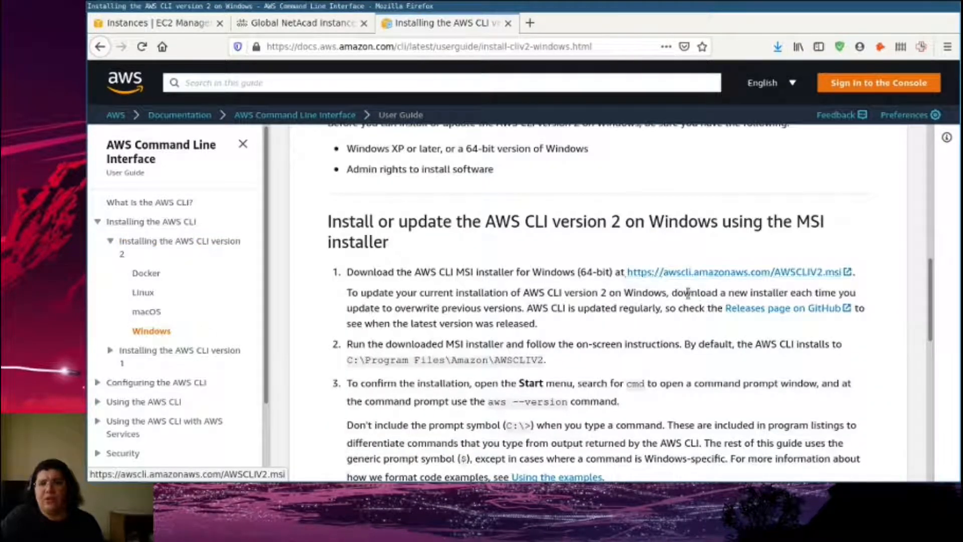
pyautogui.rightClick(743, 275)
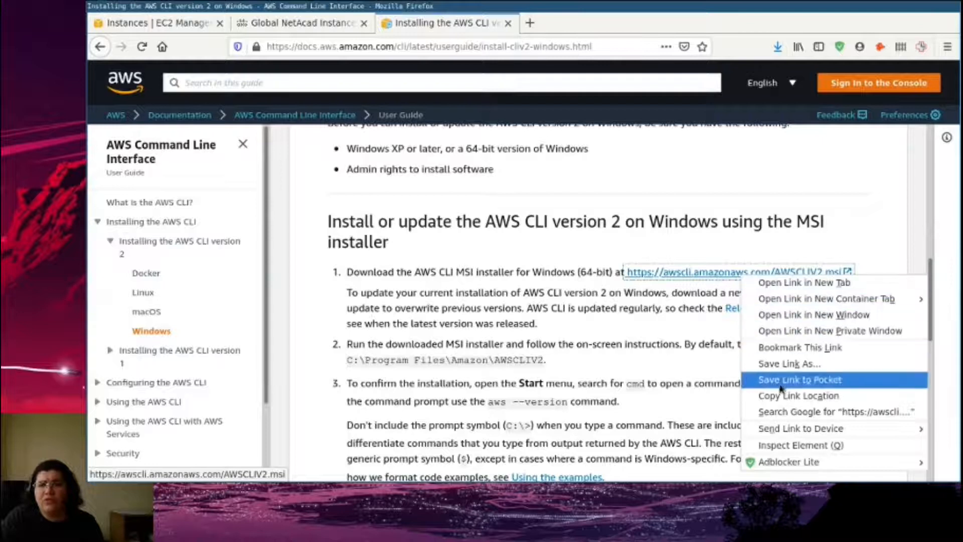
pyautogui.click(786, 396)
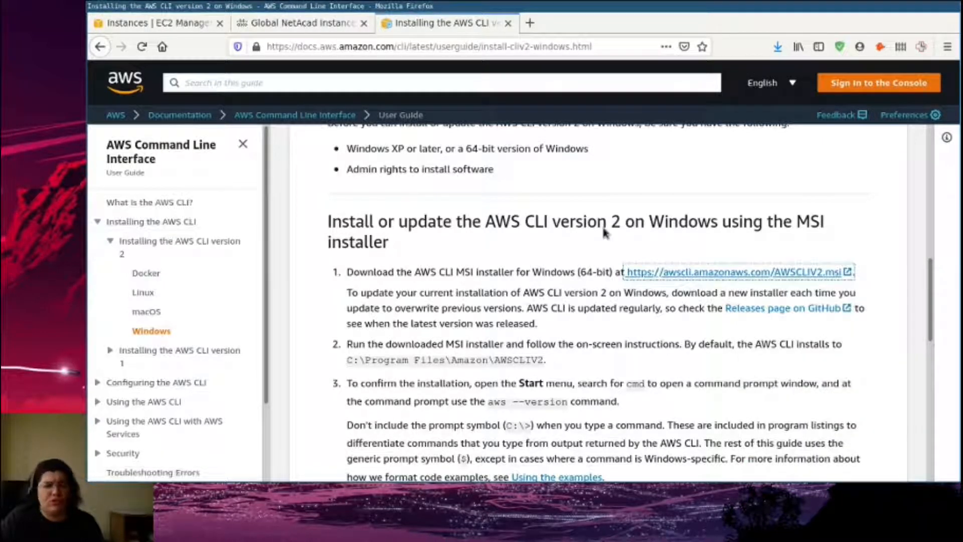
# - Switch to the remote desktop session and download AWSCLIV2.msi from the copied link in Internet Explorer
pyautogui.hotkey('alt', 'Tab')
pyautogui.click(352, 85)
pyautogui.press('BackSpace')
pyautogui.hotkey('ctrl', 'v')
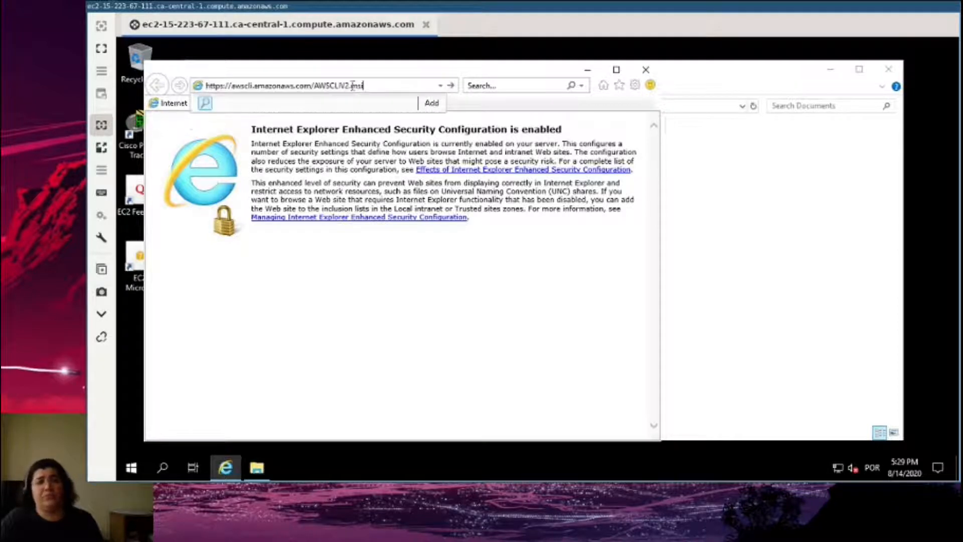
pyautogui.press('Return')
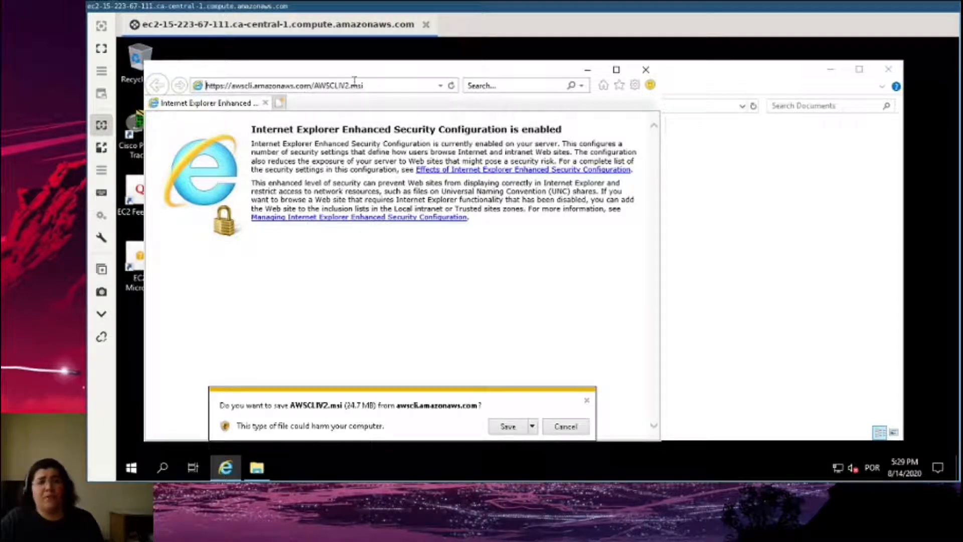
pyautogui.click(506, 427)
pyautogui.click(536, 428)
# - Run the AWSCLIV2.msi installer, accept the license agreement and install AWS Command Line Interface v2 with the default settings
pyautogui.click(650, 157)
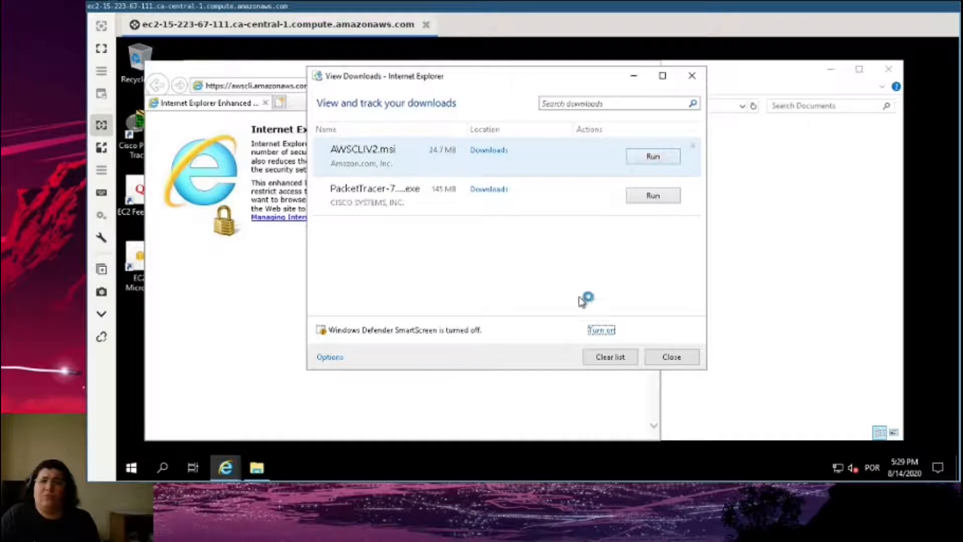
pyautogui.click(606, 352)
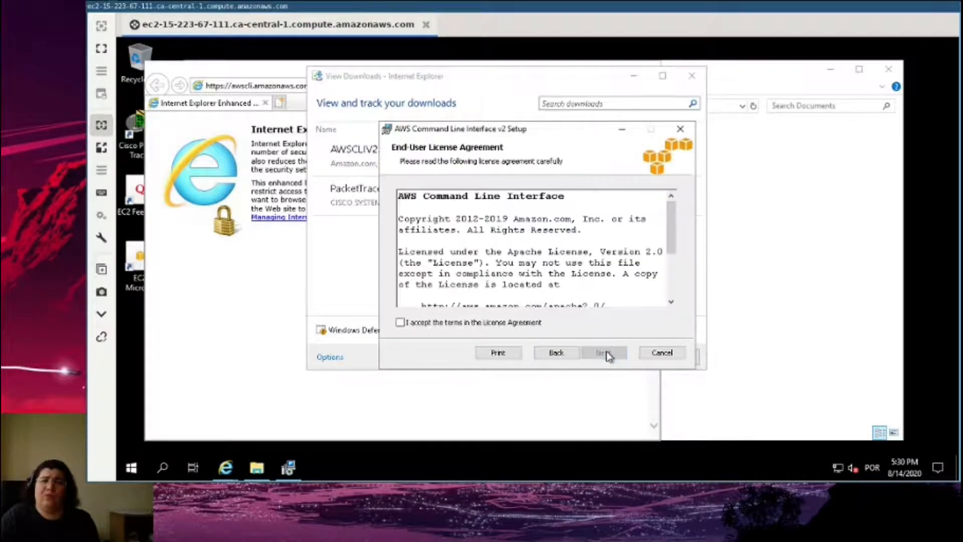
pyautogui.click(399, 322)
pyautogui.click(613, 352)
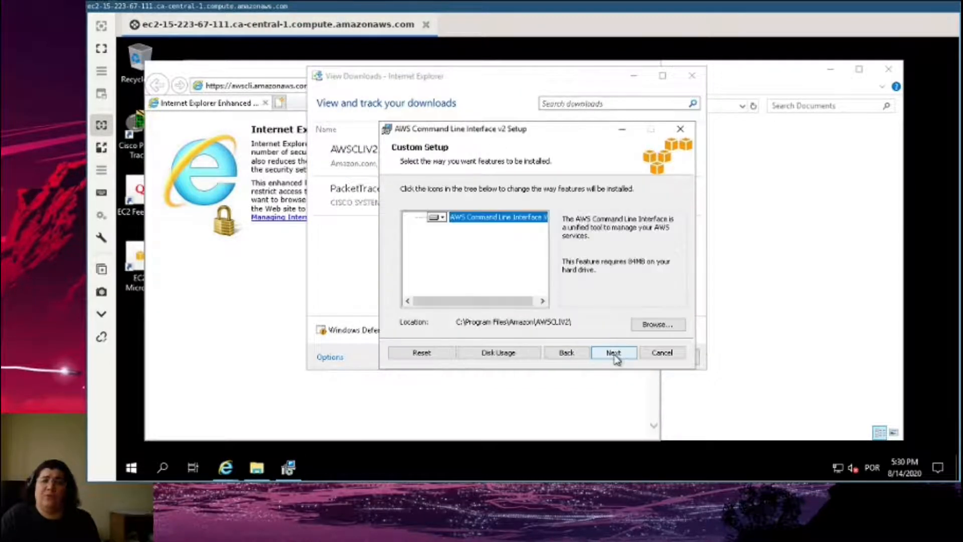
pyautogui.click(614, 354)
pyautogui.click(615, 355)
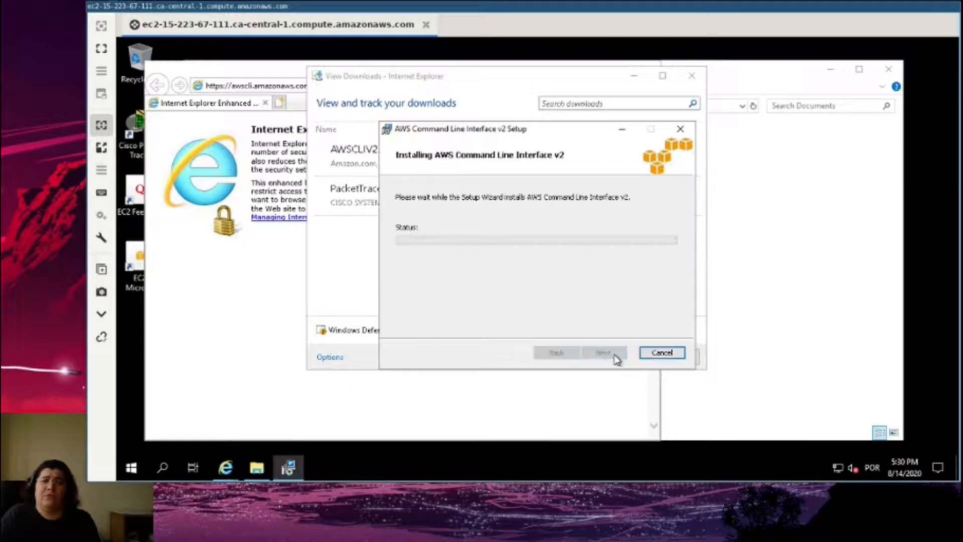
pyautogui.click(611, 354)
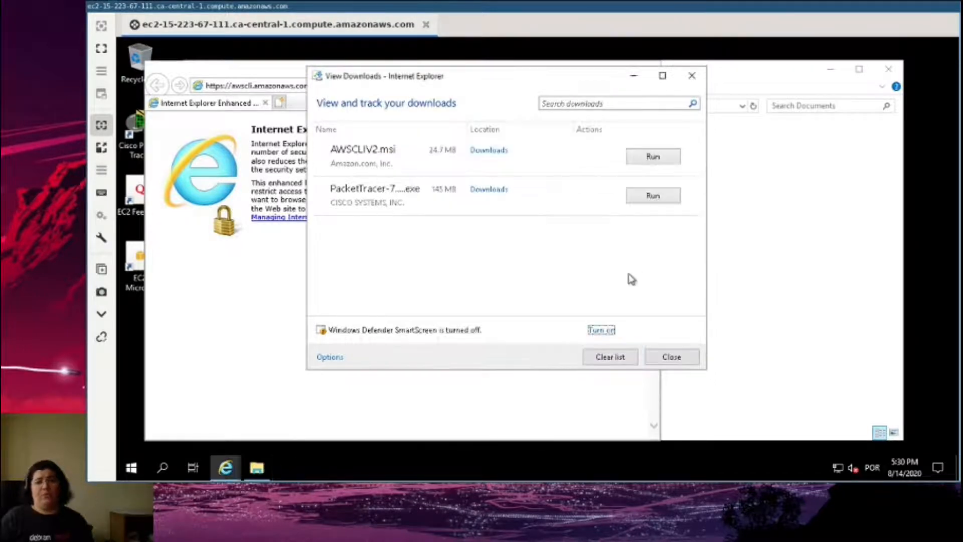
# - Close the download list and open Windows PowerShell on the remote server
pyautogui.click(674, 359)
pyautogui.click(131, 469)
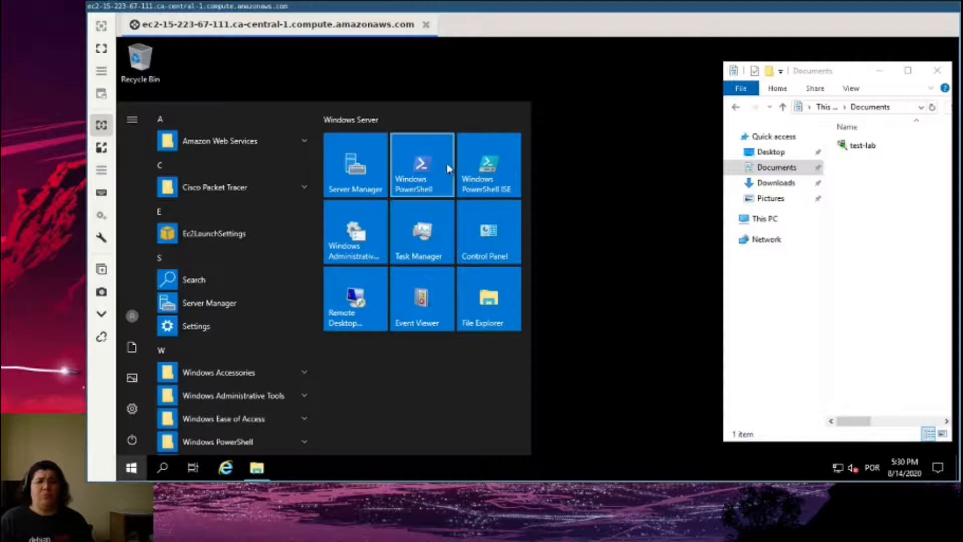
pyautogui.click(420, 163)
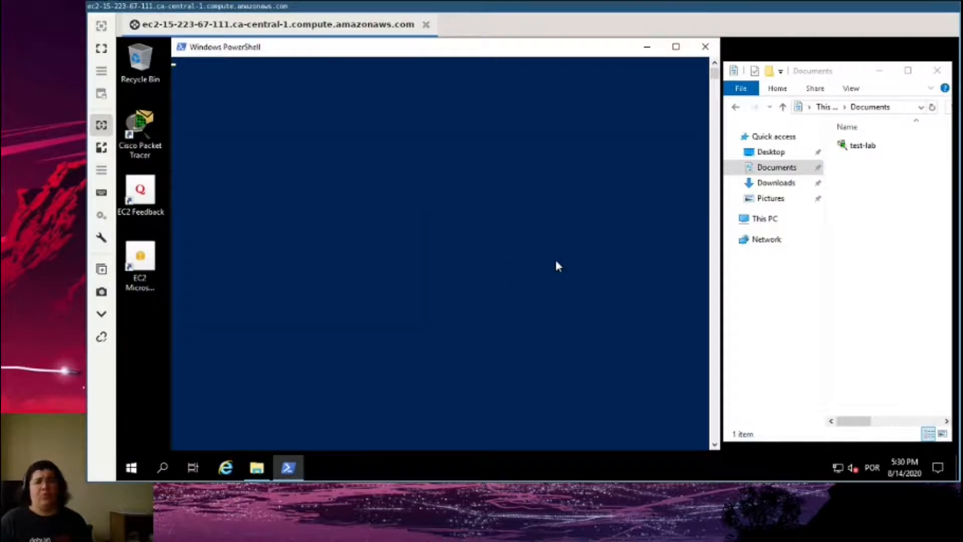
# - Switch back to the AWS CLI documentation and examine the aws configure example on the Configuration basics page
pyautogui.hotkey('alt', 'Tab')
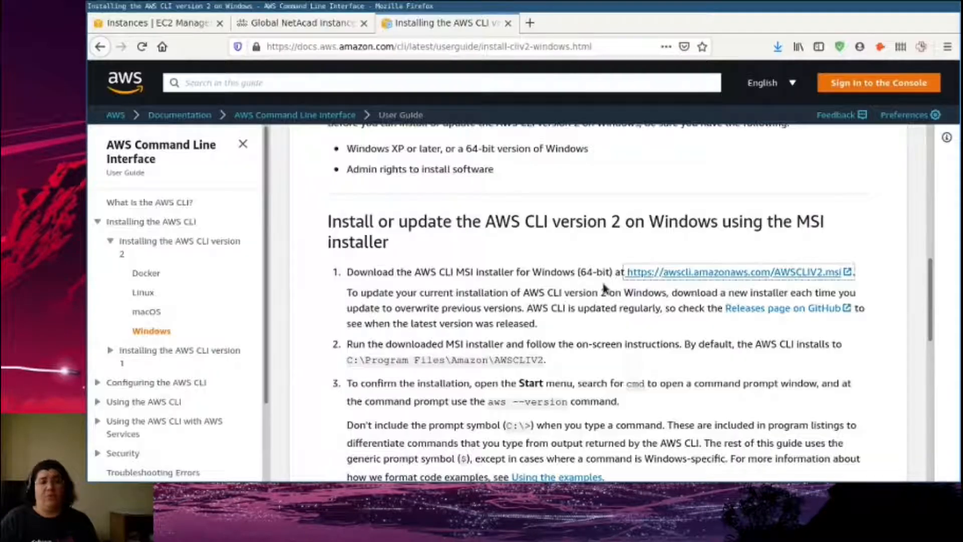
pyautogui.scroll(-10, 603, 287)
pyautogui.click(118, 383)
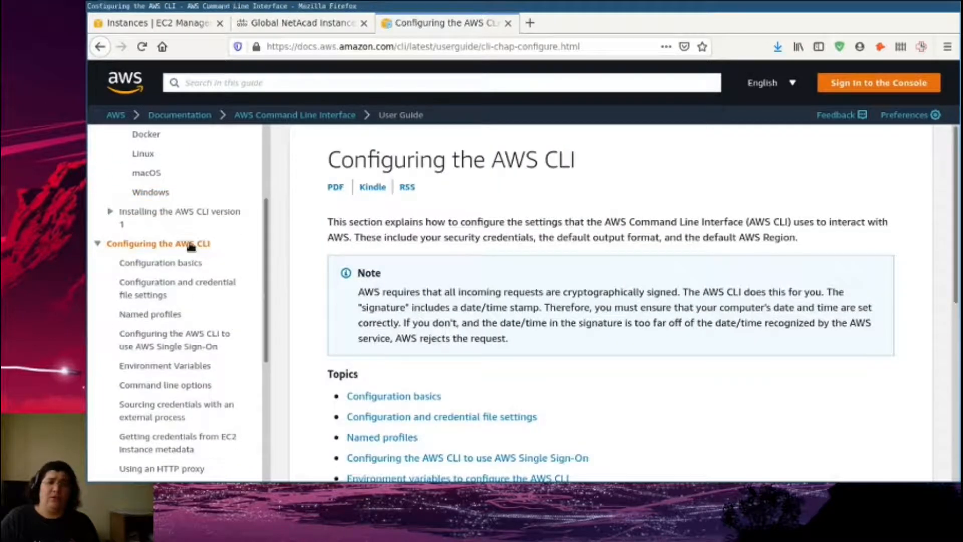
pyautogui.click(171, 263)
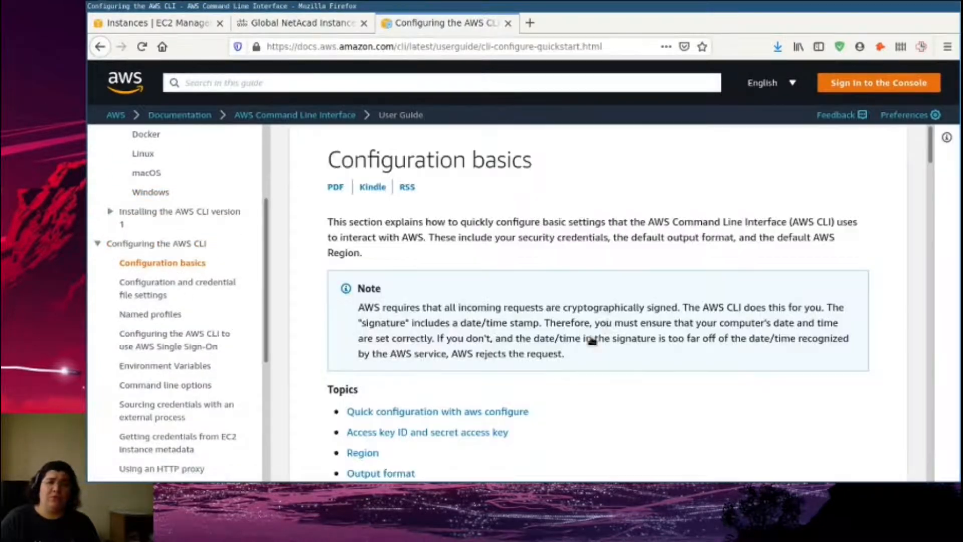
pyautogui.scroll(-10, 607, 331)
pyautogui.moveTo(339, 270); pyautogui.dragTo(633, 276)
pyautogui.click(556, 321)
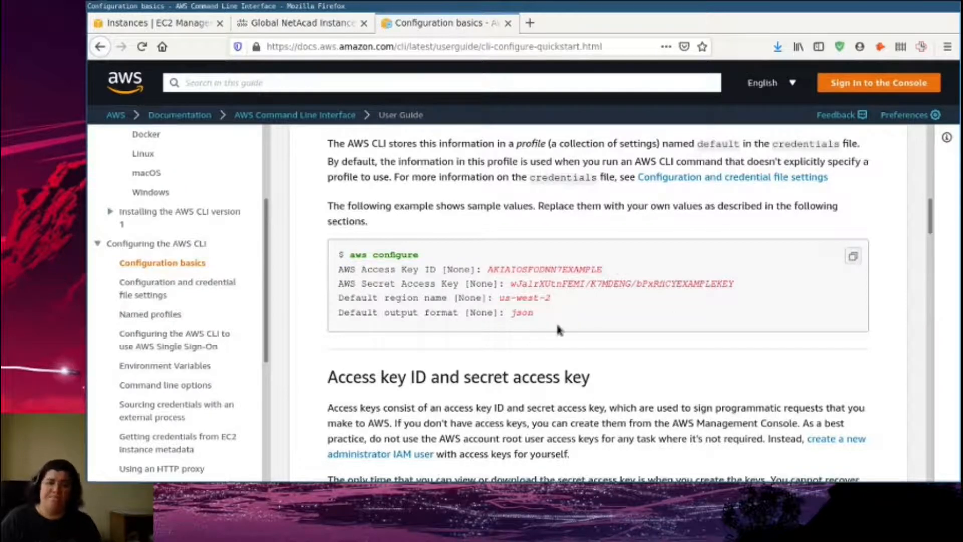
# - Return to the AWS Management Console, search the services for iam and open IAM
pyautogui.click(155, 22)
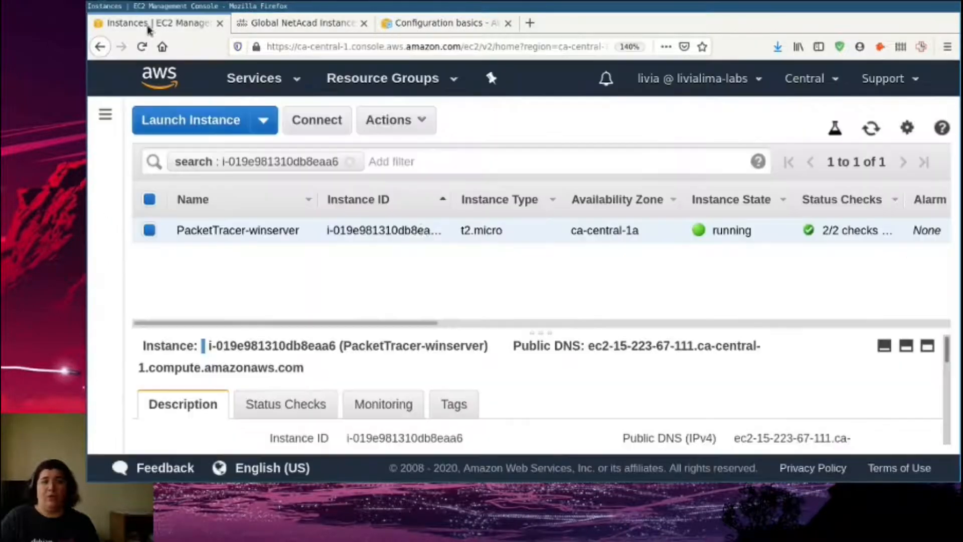
pyautogui.click(271, 79)
pyautogui.write('i')
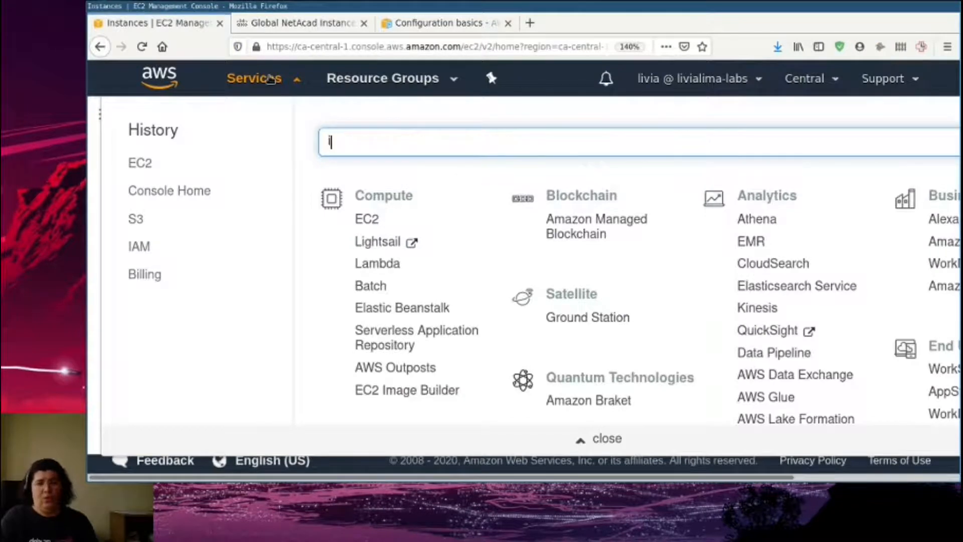
pyautogui.write('am')
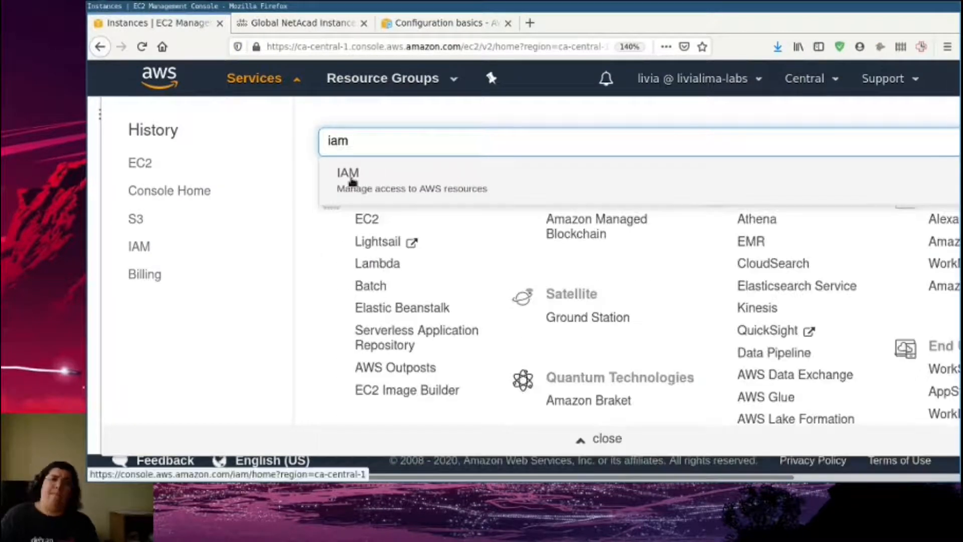
pyautogui.click(353, 182)
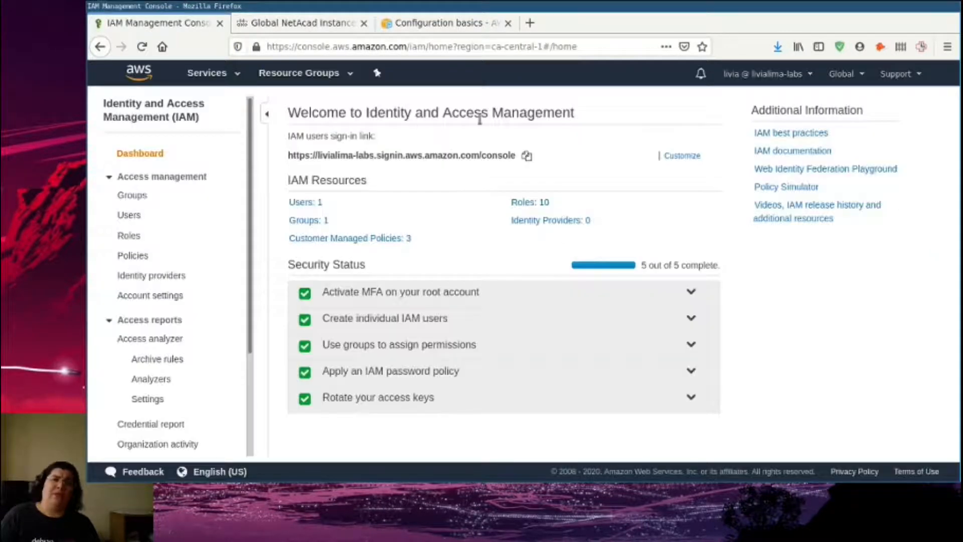
# - Open the existing IAM user's summary and show its security credentials
pyautogui.click(130, 215)
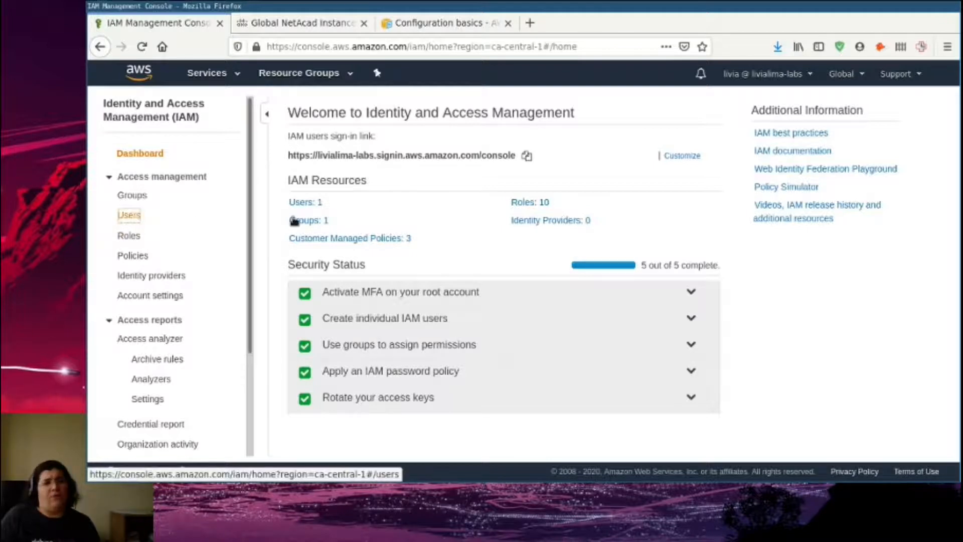
pyautogui.click(316, 198)
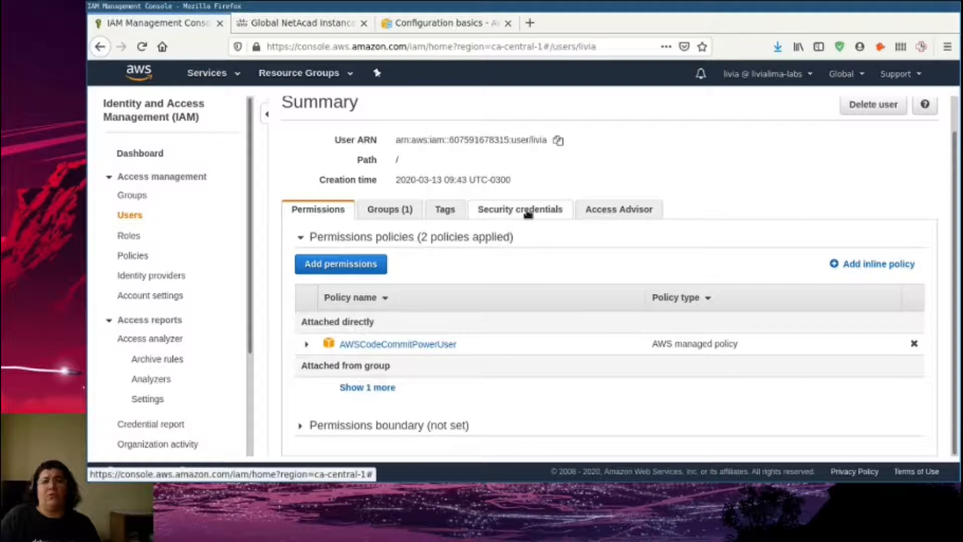
pyautogui.click(528, 211)
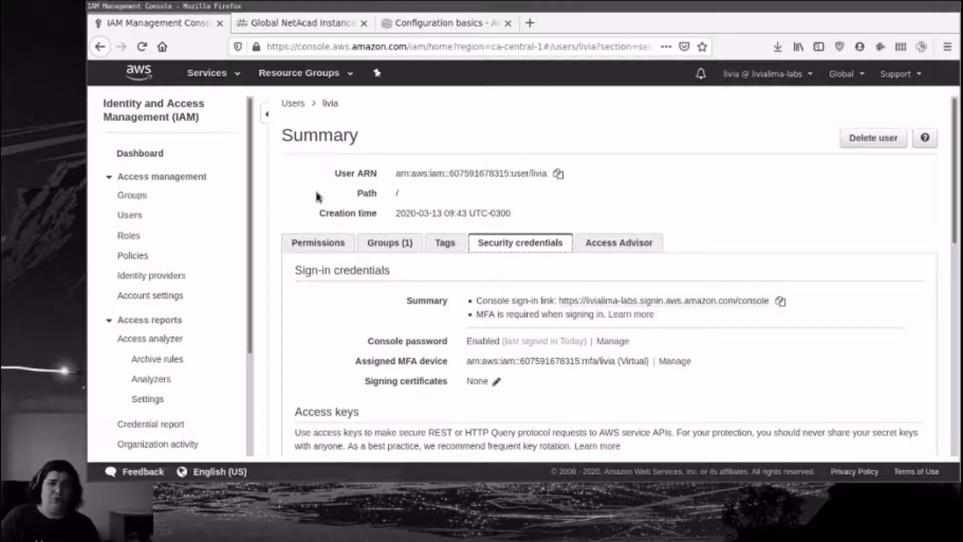
pyautogui.click(162, 155)
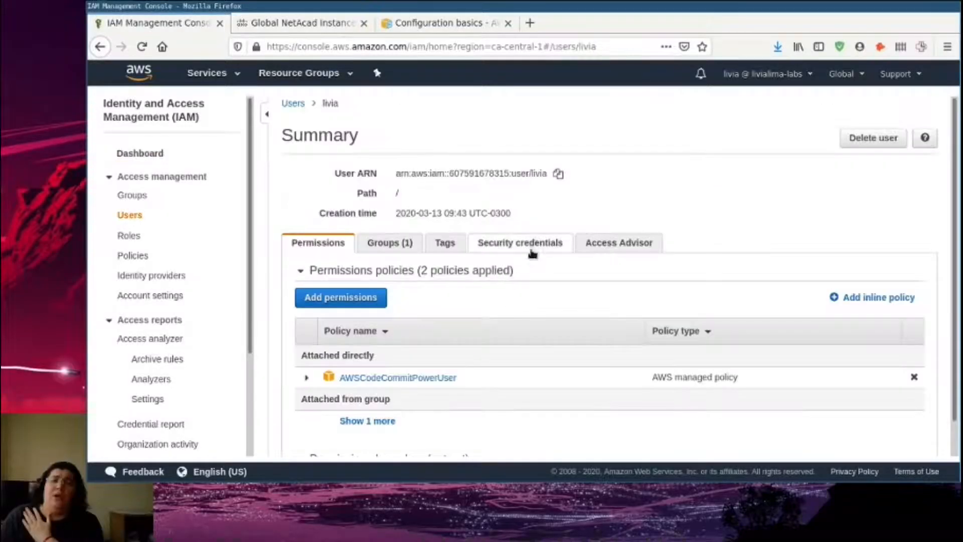
pyautogui.click(534, 243)
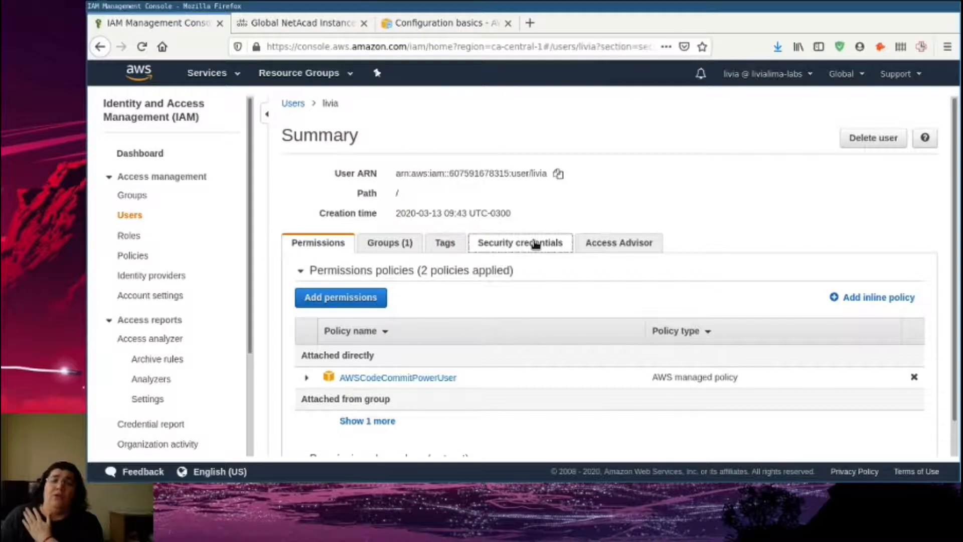
# - Create a new access key for the IAM user and request the download of its .csv file
pyautogui.scroll(-5, 757, 299)
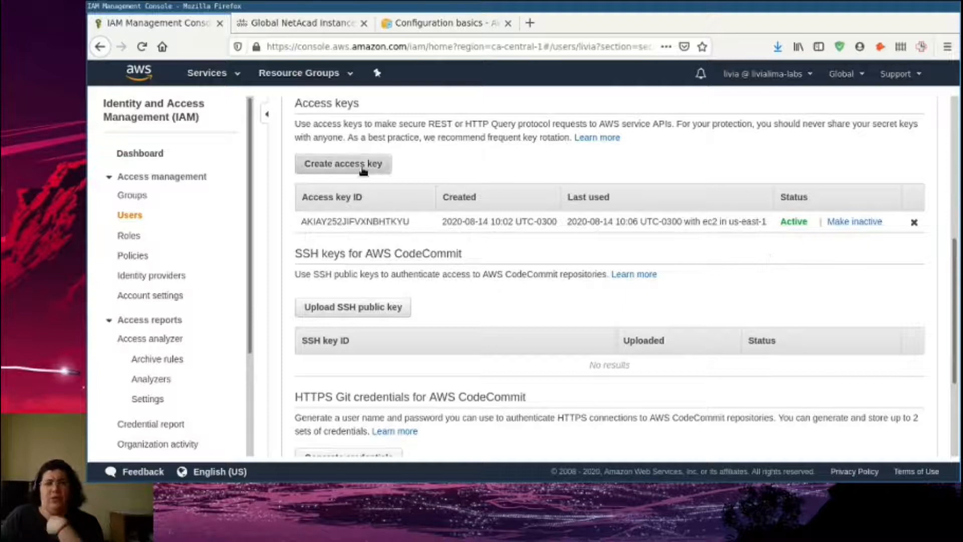
pyautogui.scroll(2, 363, 170)
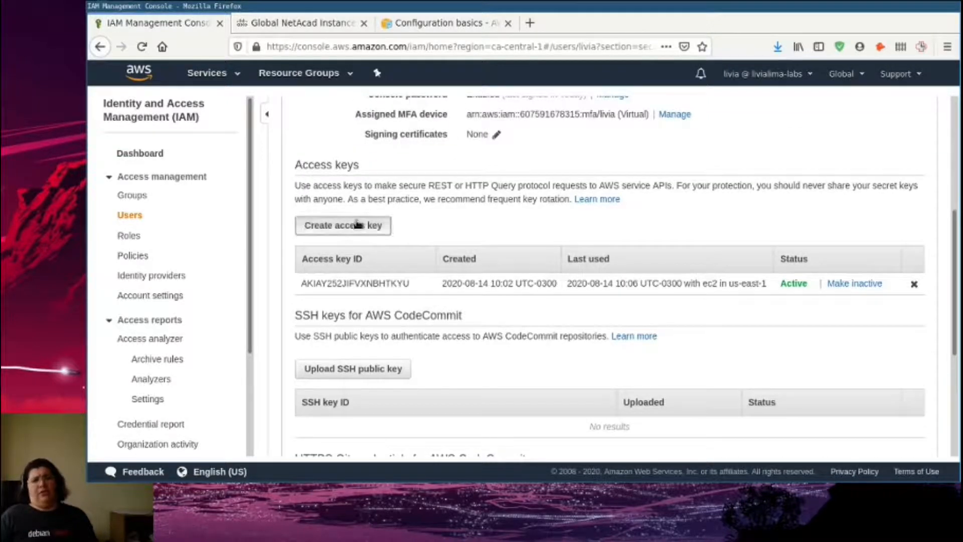
pyautogui.click(328, 224)
pyautogui.click(326, 215)
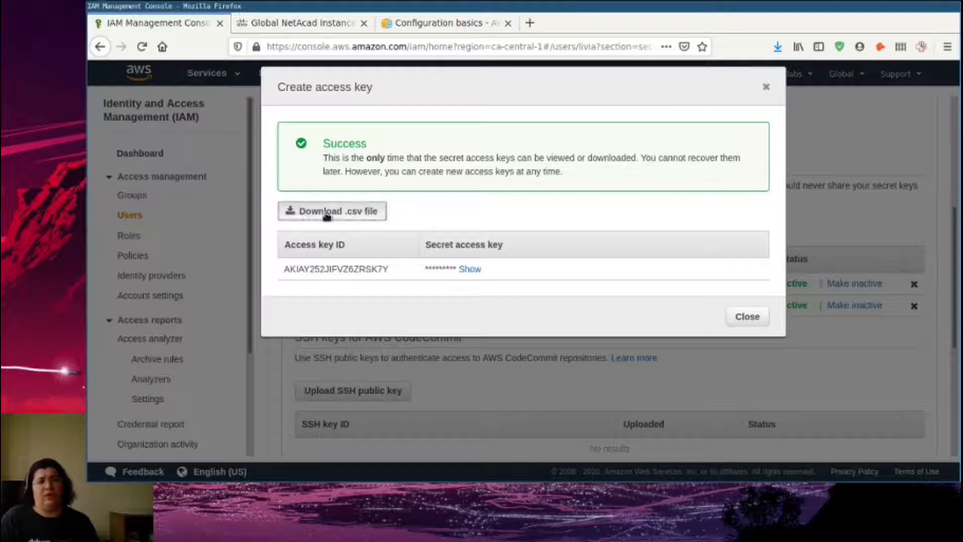
pyautogui.click(487, 323)
pyautogui.press('Escape')
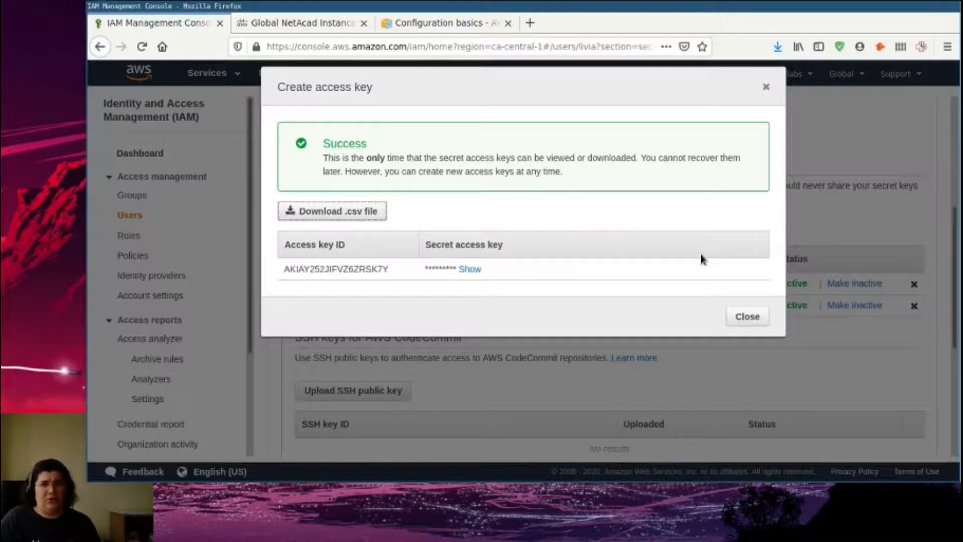
# - Examine the one-time secret key notice, then the access key ID and secret access key in the downloaded .csv file
pyautogui.moveTo(668, 159); pyautogui.dragTo(741, 159)
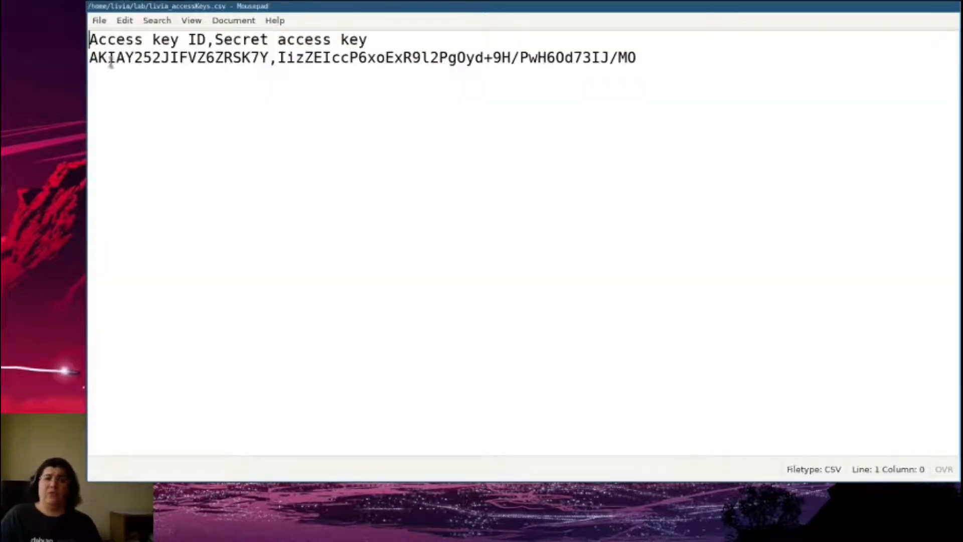
pyautogui.doubleClick(128, 58)
pyautogui.moveTo(282, 58); pyautogui.dragTo(656, 77)
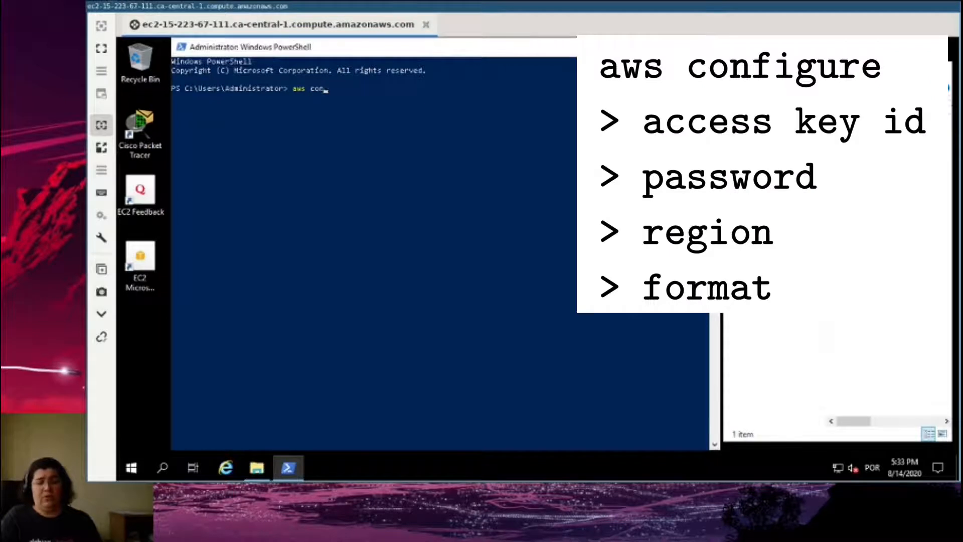
# - Run aws configure in the remote PowerShell and enter the access key ID copied from the .csv file
pyautogui.write('figure')
pyautogui.press('Return')
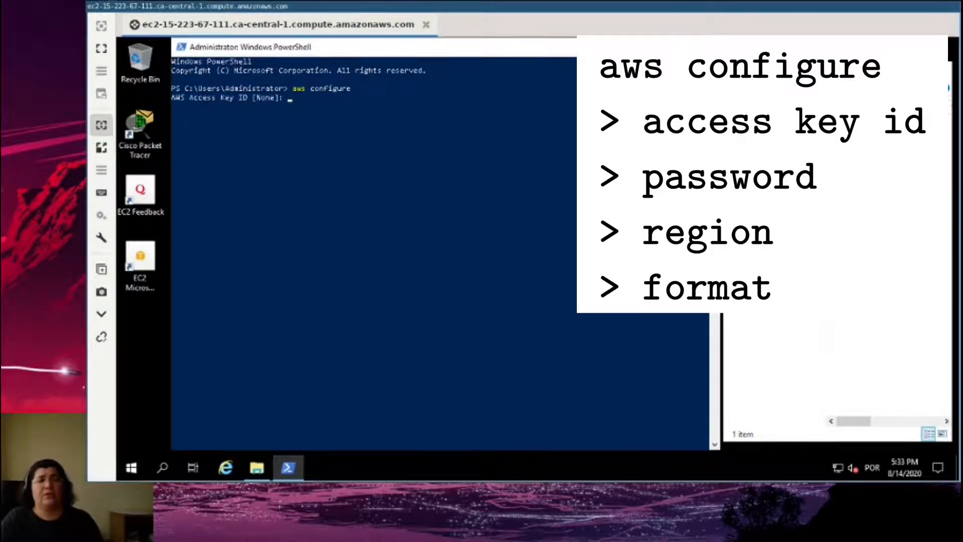
pyautogui.hotkey('alt', 'Tab')
pyautogui.doubleClick(166, 58)
pyautogui.hotkey('ctrl', 'c')
pyautogui.hotkey('alt', 'Tab')
pyautogui.hotkey('ctrl', 'v')
pyautogui.press('Return')
# - Copy the secret access key from the .csv file and enter it as the AWS Secret Access Key
pyautogui.hotkey('alt', 'Tab')
pyautogui.moveTo(277, 59); pyautogui.dragTo(576, 58)
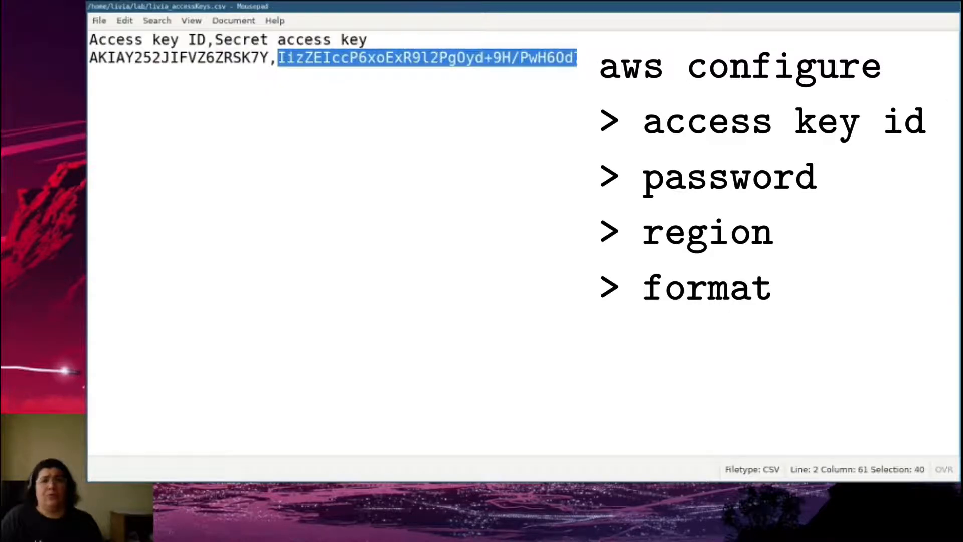
pyautogui.hotkey('ctrl', 'c')
pyautogui.hotkey('alt', 'Tab')
pyautogui.hotkey('ctrl', 'v')
pyautogui.press('Return')
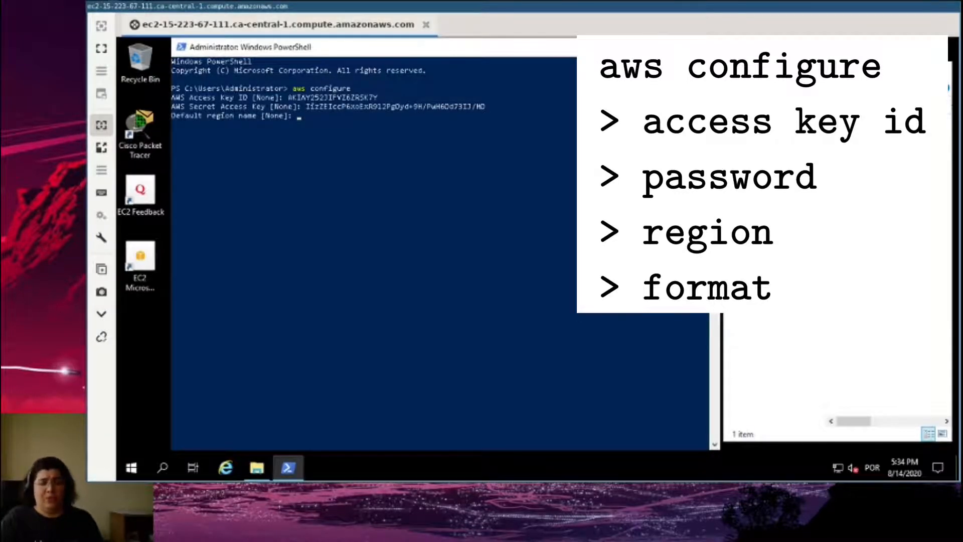
# - Switch to the AWS console in the browser and check the region list on the IAM page
pyautogui.hotkey('alt', 'Tab')
pyautogui.scroll(5, 612, 155)
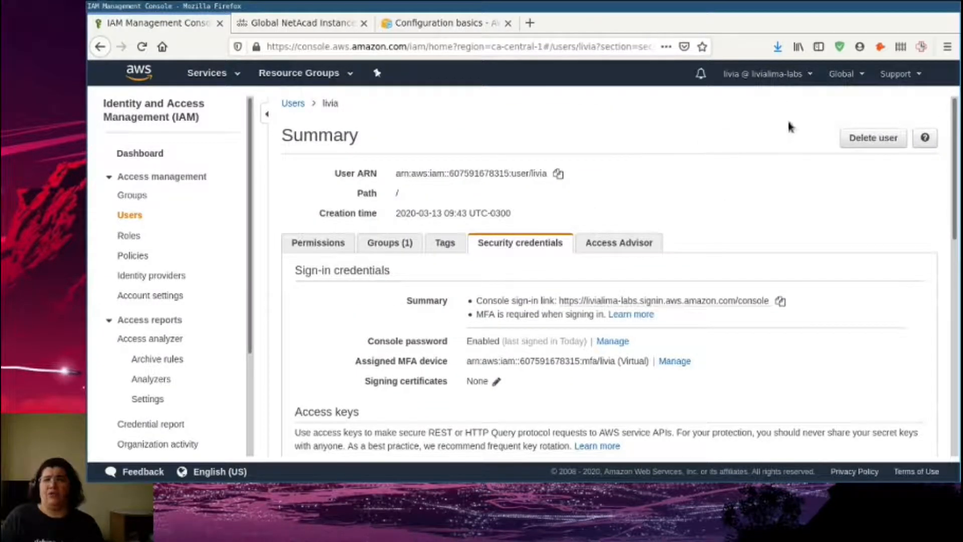
pyautogui.click(849, 75)
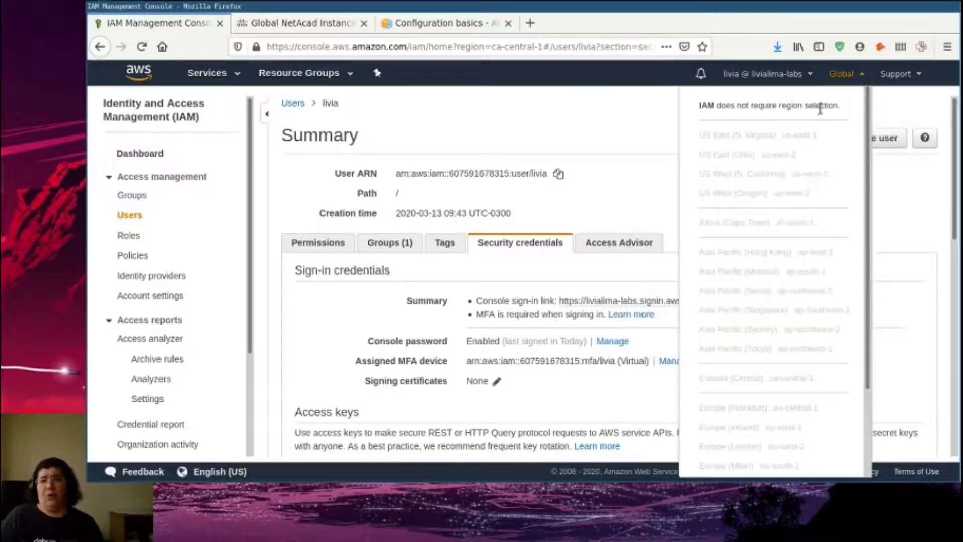
pyautogui.click(853, 75)
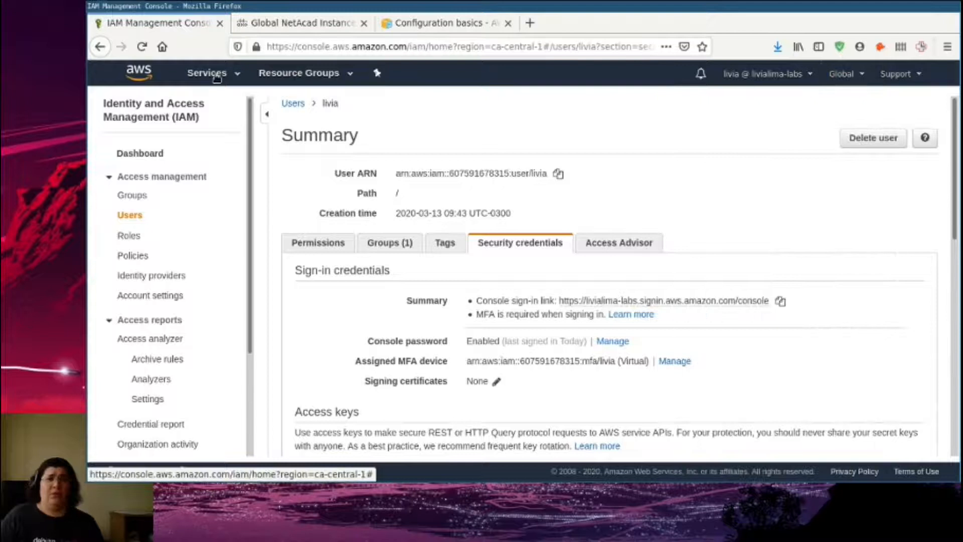
# - Open the EC2 instances page and look up the current region's code in the region list
pyautogui.click(207, 72)
pyautogui.click(125, 155)
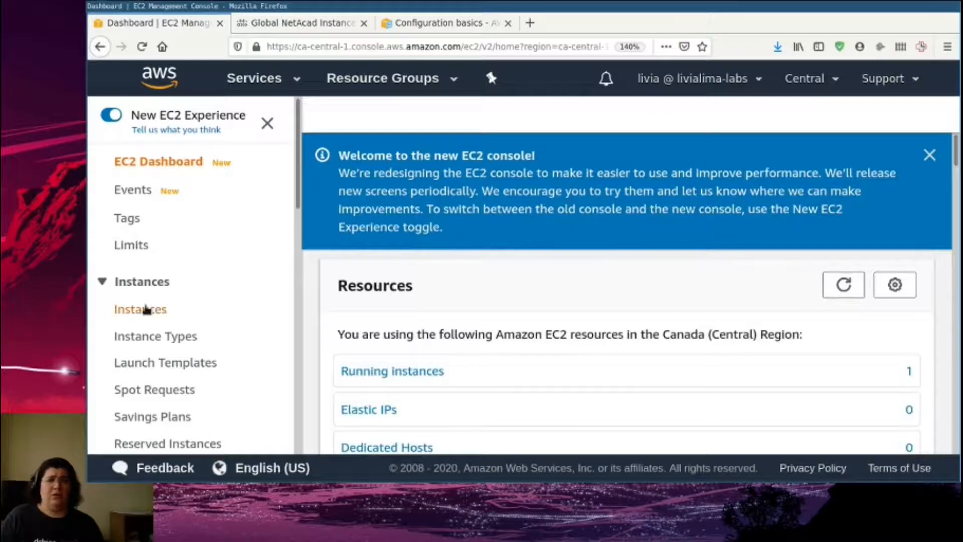
pyautogui.click(146, 309)
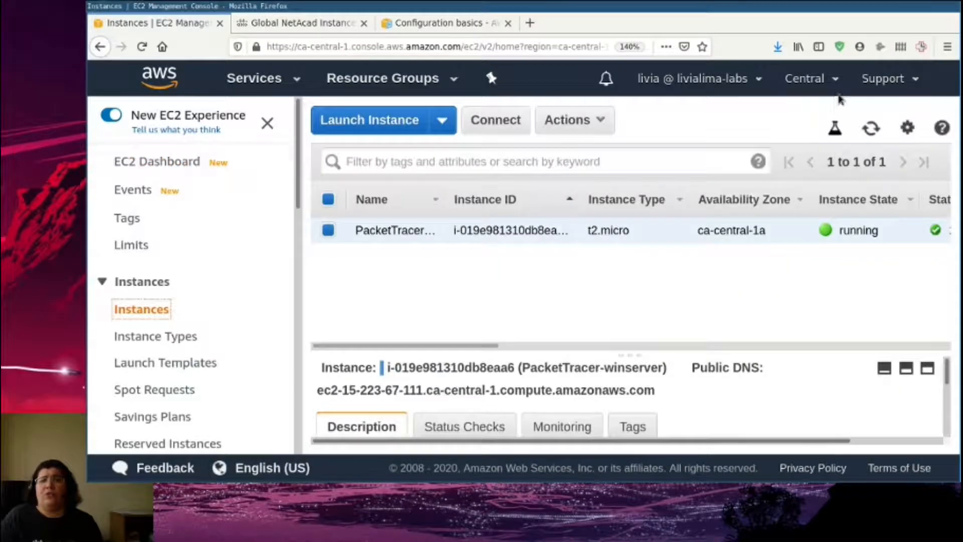
pyautogui.click(841, 83)
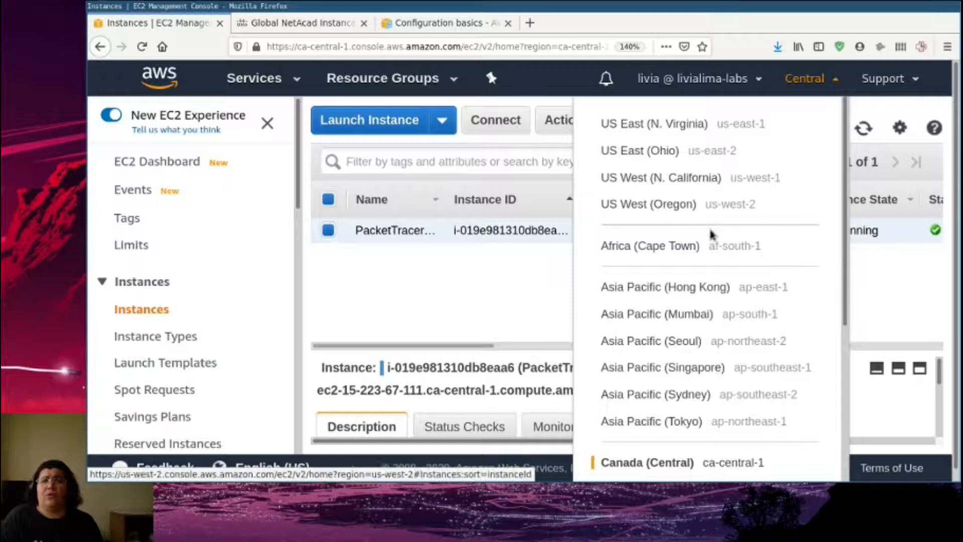
pyautogui.scroll(-3, 700, 288)
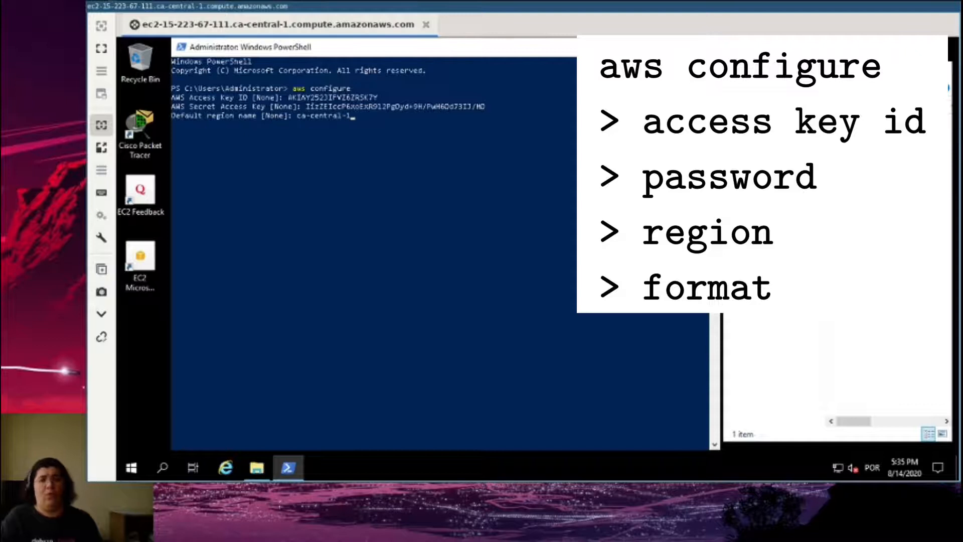
# - Back in the remote PowerShell, set the default region name to ca-central-1 and the default output format to json
pyautogui.press('Return')
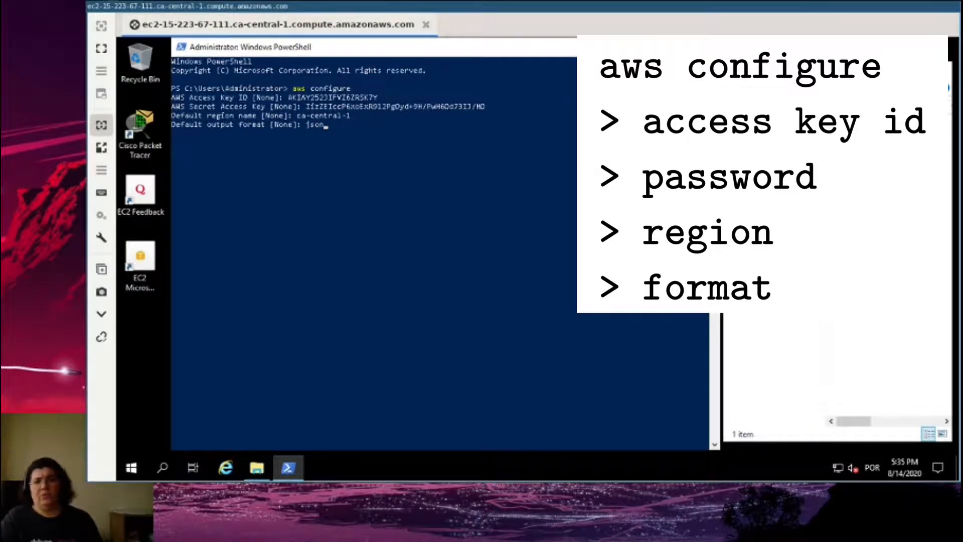
pyautogui.press('Return')
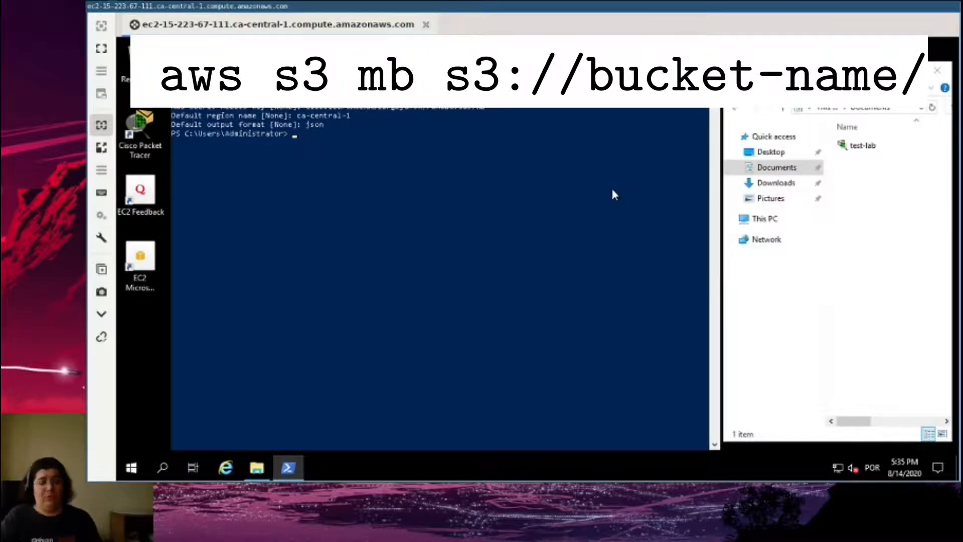
# - Create an S3 bucket with the command aws s3 mb s3://twitch-lab/
pyautogui.write('aws s3')
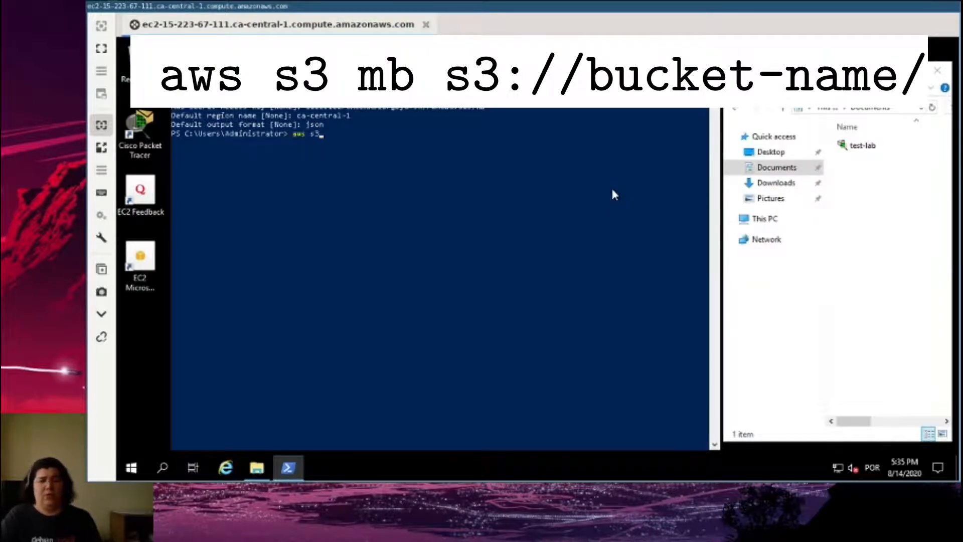
pyautogui.scroll(3, 614, 200)
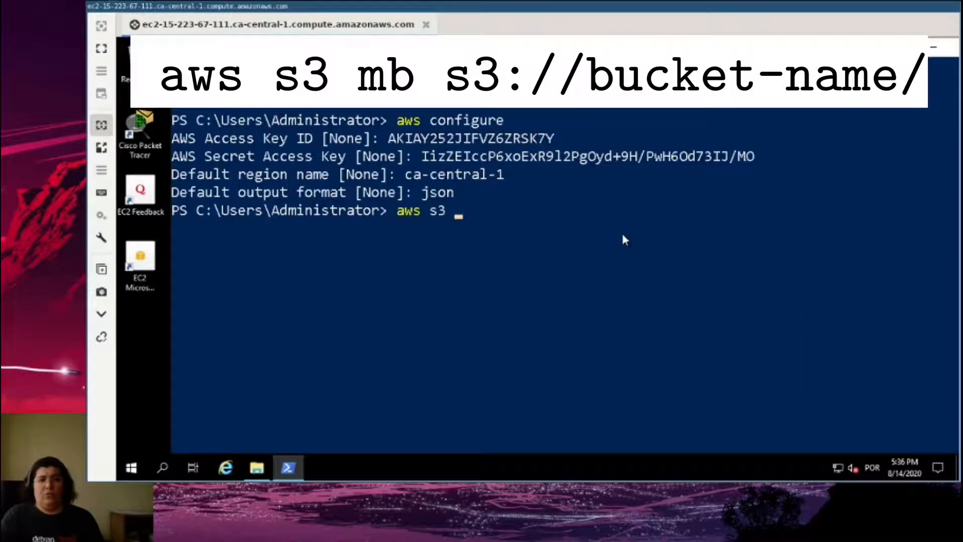
pyautogui.write('3 m')
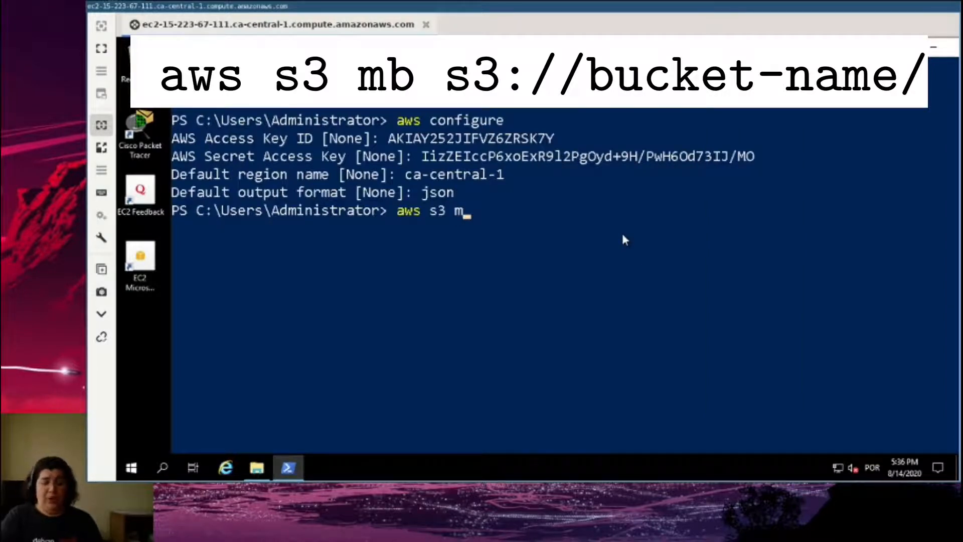
pyautogui.write('b s3')
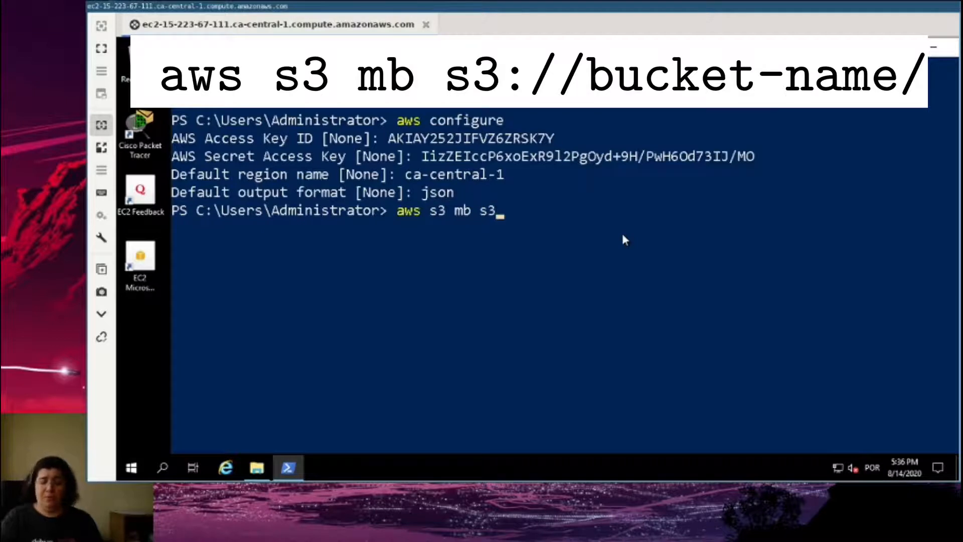
pyautogui.write('://')
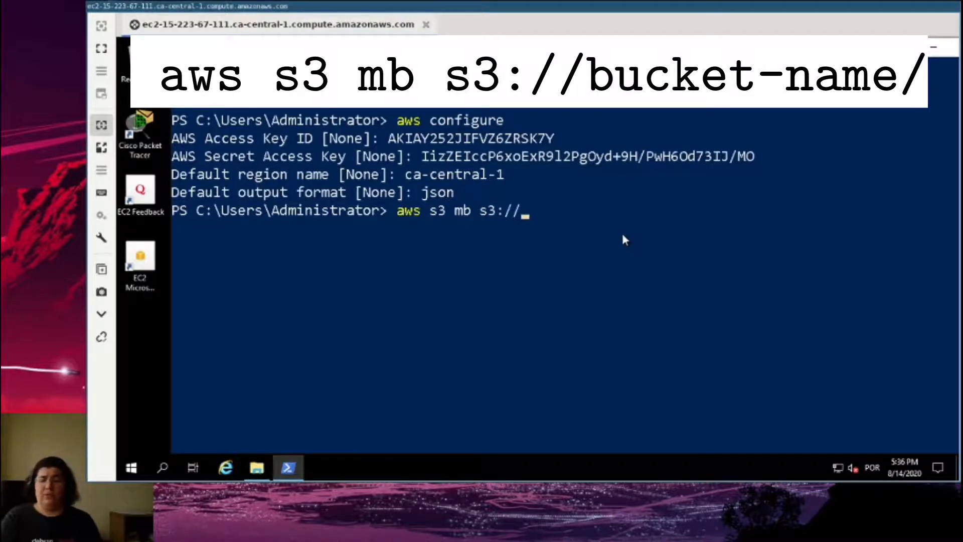
pyautogui.write('tw')
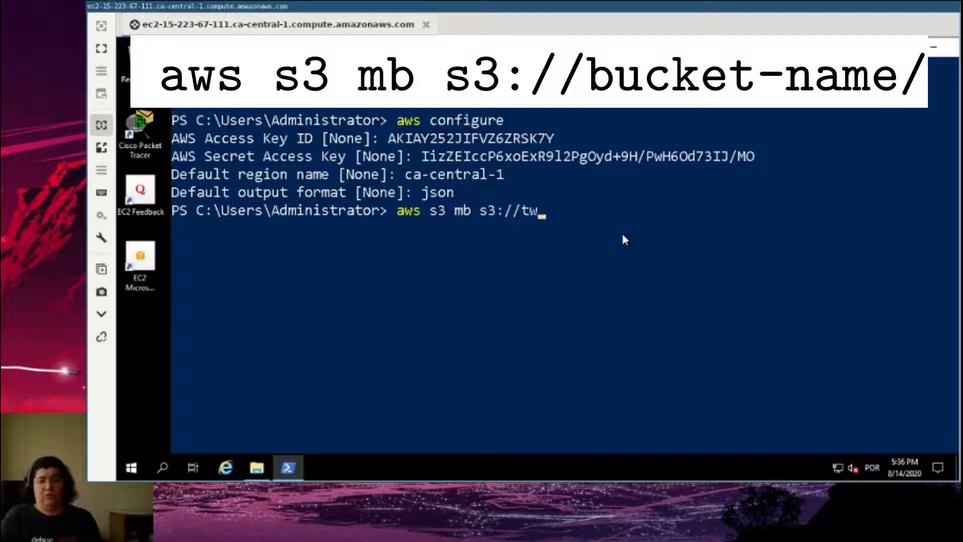
pyautogui.write('itch-lab/')
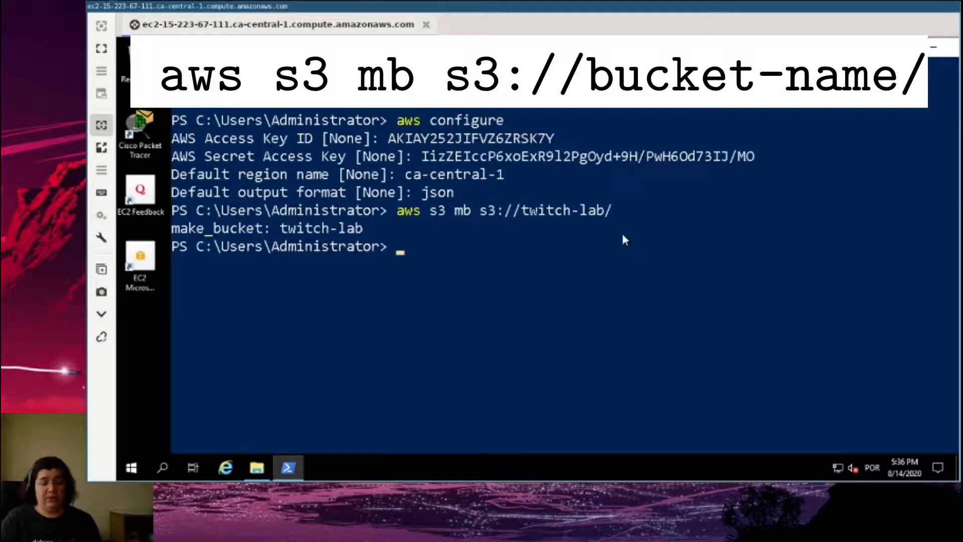
# - Switch to the AWS console in the browser, search for s3 and view the contents of the twitch-lab bucket
pyautogui.hotkey('alt', 'Tab')
pyautogui.click(170, 78)
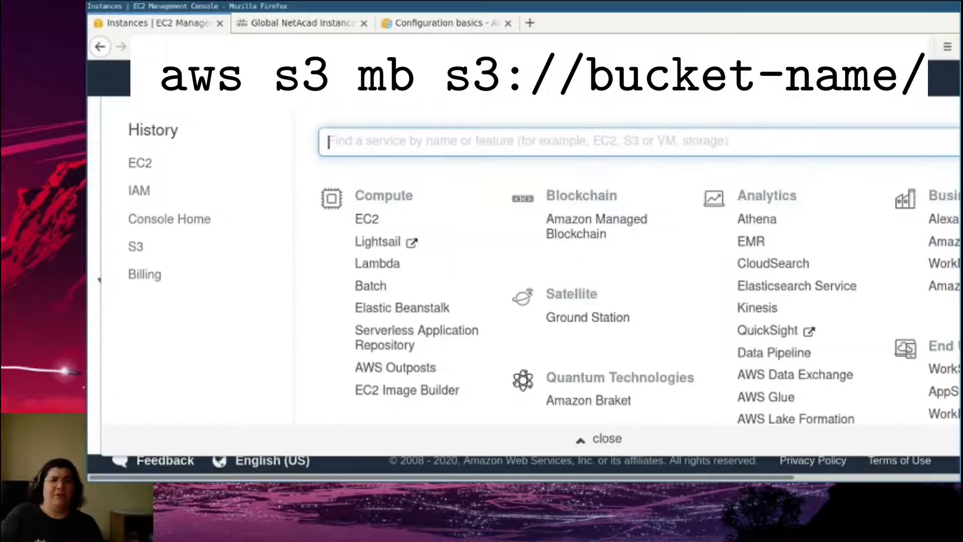
pyautogui.write('s3')
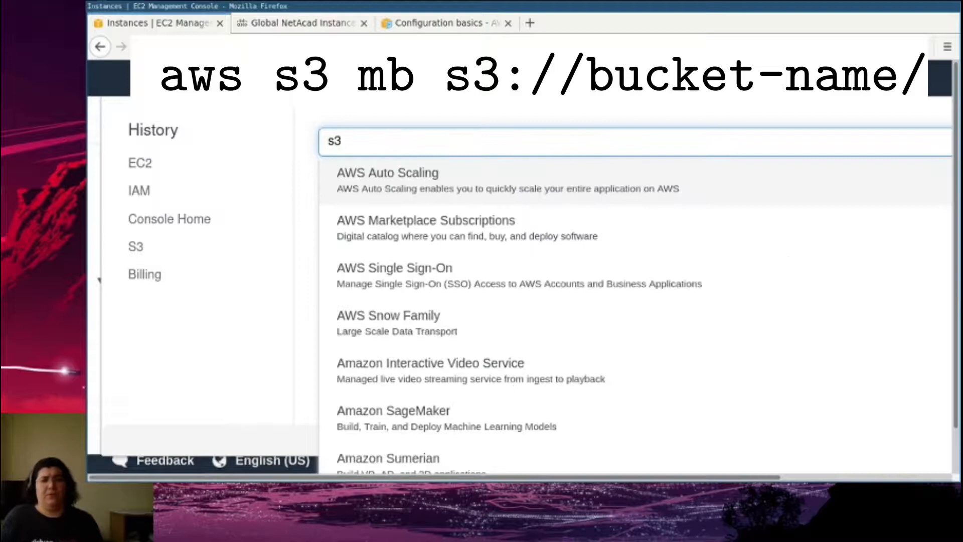
pyautogui.press('Return')
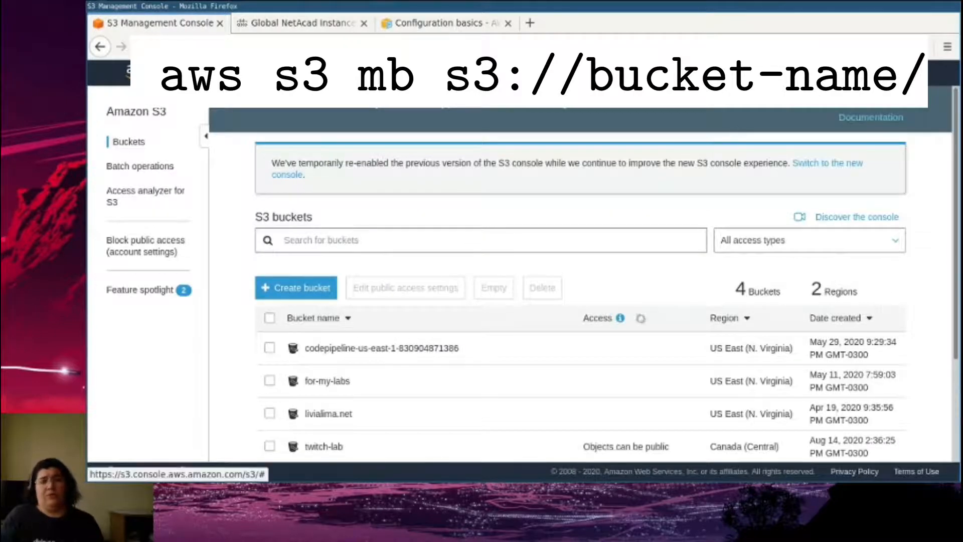
pyautogui.scroll(-3, 566, 241)
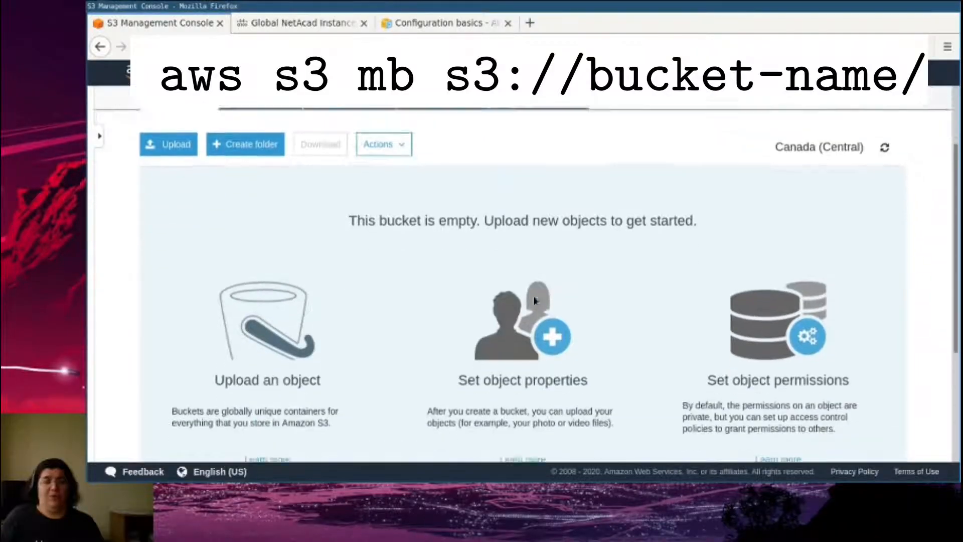
pyautogui.scroll(-1, 264, 350)
pyautogui.scroll(2, 649, 288)
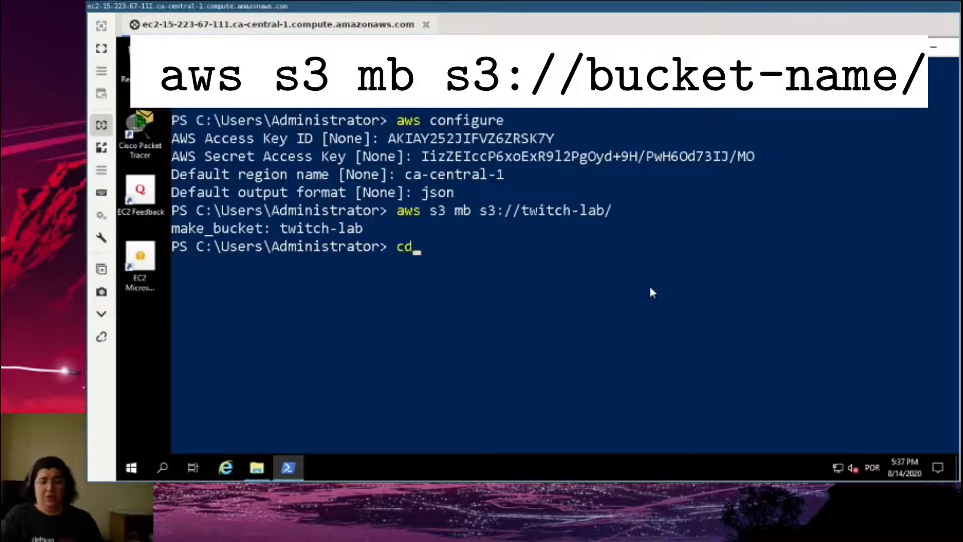
# - Return to the remote PowerShell, change to the Documents directory and list its files
pyautogui.write('.\\Doc')
pyautogui.press('Tab')
pyautogui.press('Return')
pyautogui.write('ls')
pyautogui.press('Return')
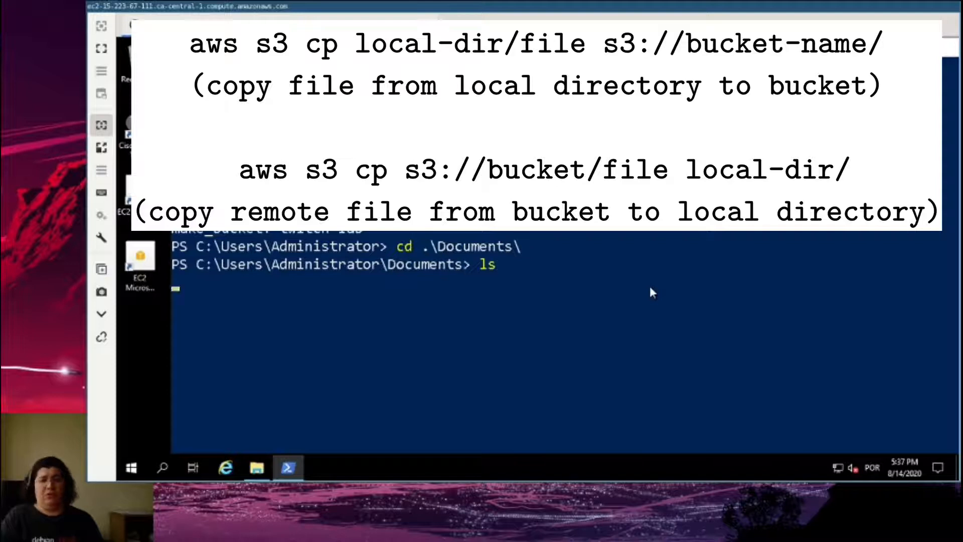
pyautogui.moveTo(581, 396); pyautogui.dragTo(683, 394)
pyautogui.rightClick(745, 332)
# - Upload the lab file to the bucket with aws s3 cp .\test-lab.pkt s3://twitch-lab/
pyautogui.write('aws')
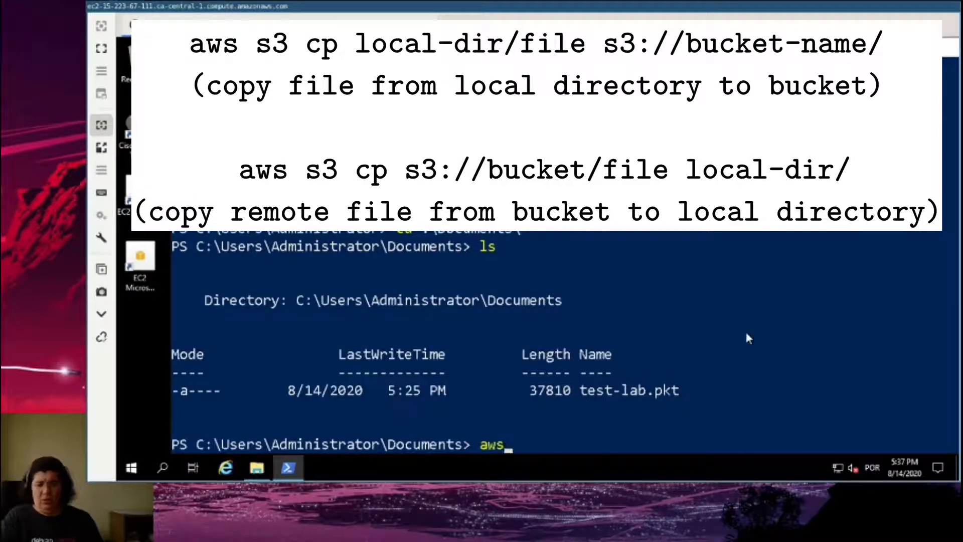
pyautogui.write(' s3 cp .\\test')
pyautogui.press('Tab')
pyautogui.write('s3:')
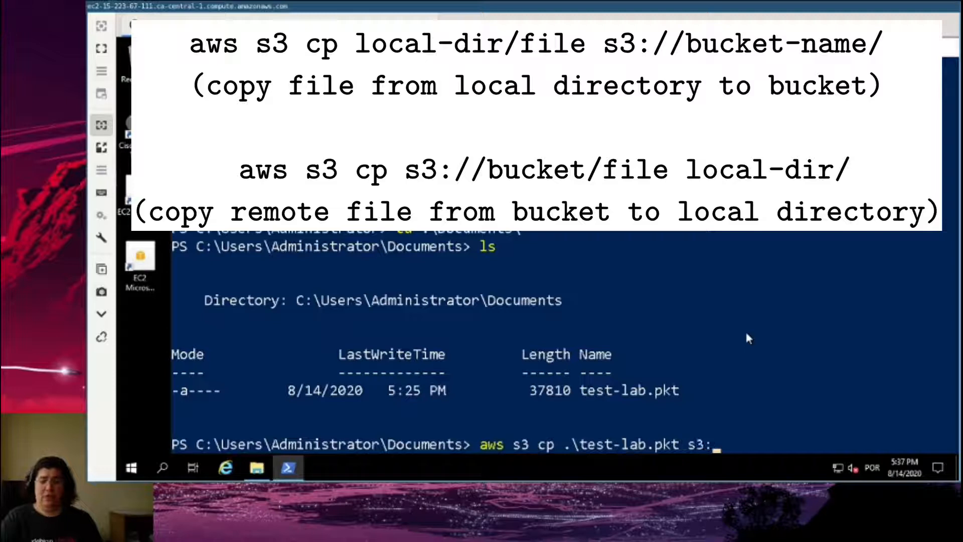
pyautogui.write('//')
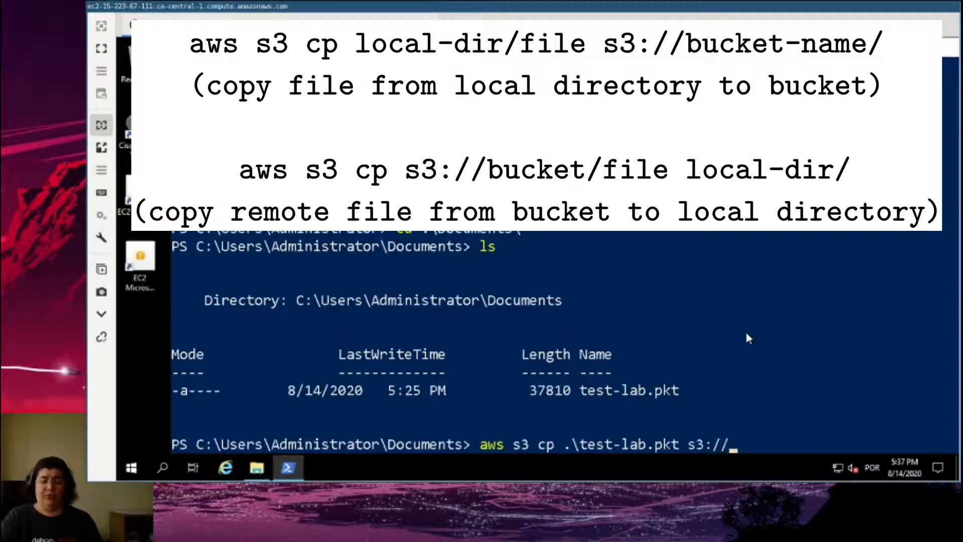
pyautogui.write('twitch-lab/')
pyautogui.press('Return')
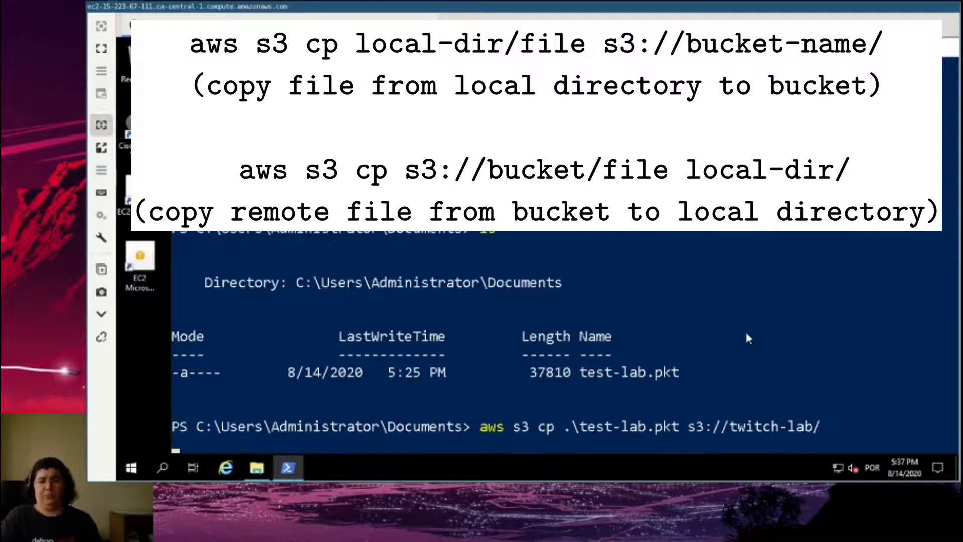
# - List the bucket's contents with aws s3 ls s3://twitch-lab/
pyautogui.write('s')
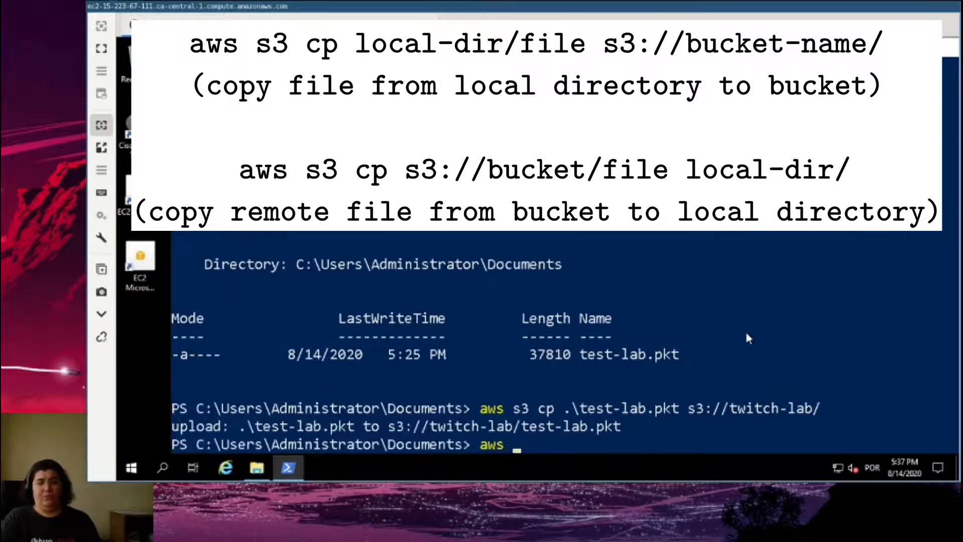
pyautogui.write('s3 ls s3://twitch-')
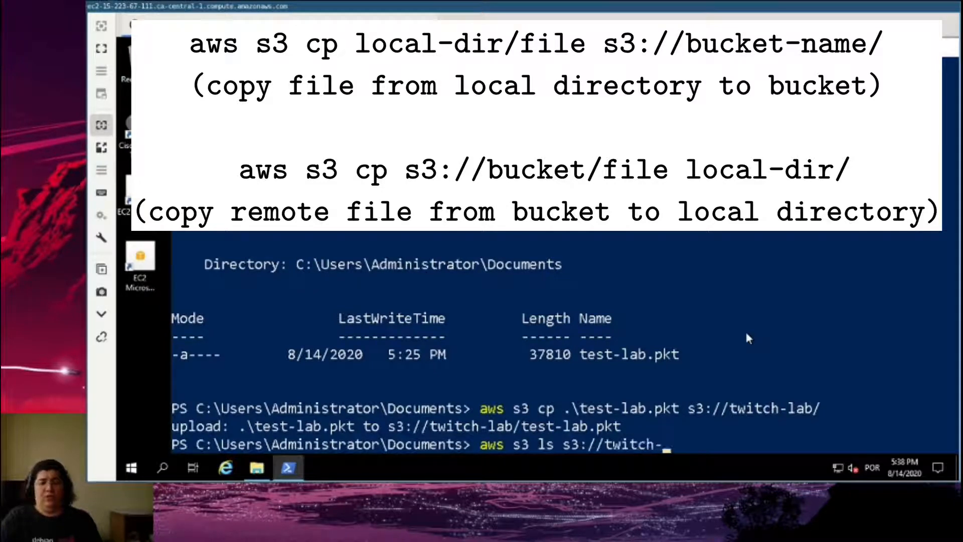
pyautogui.write('lab/')
pyautogui.press('Return')
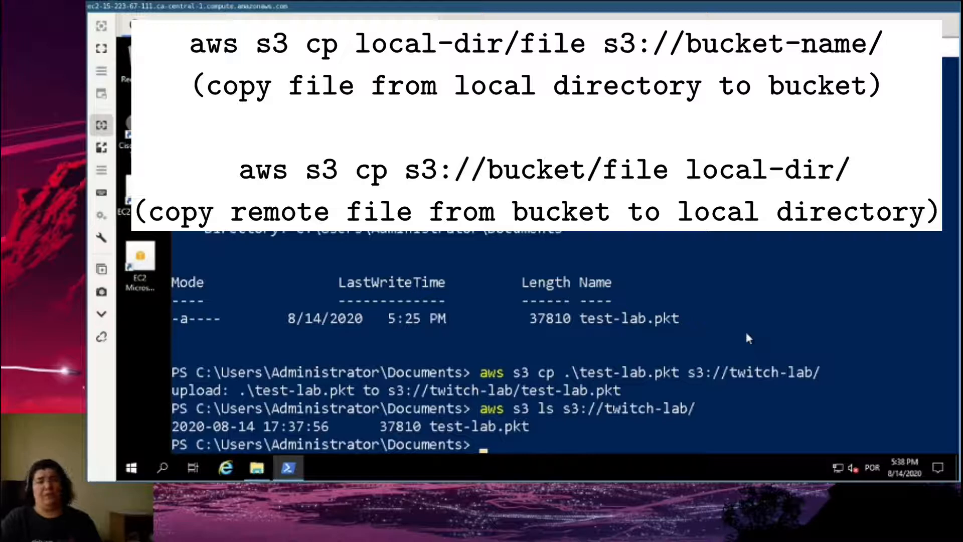
# - Switch to the S3 console in the browser and refresh the twitch-lab bucket's object list
pyautogui.hotkey('alt', 'Tab')
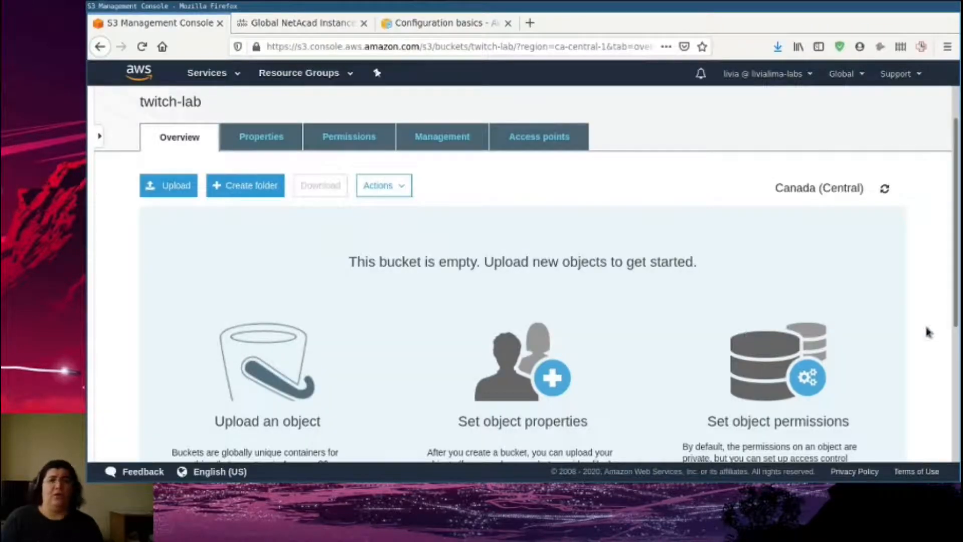
pyautogui.click(884, 190)
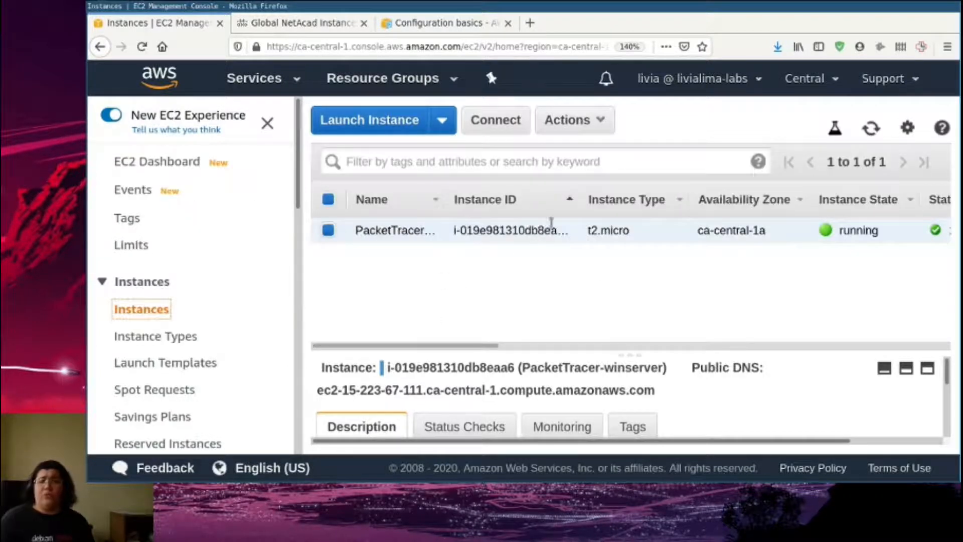
# - Create an image named packet-tracer-winserver-ami from the PacketTracer-winserver EC2 instance
pyautogui.click(595, 121)
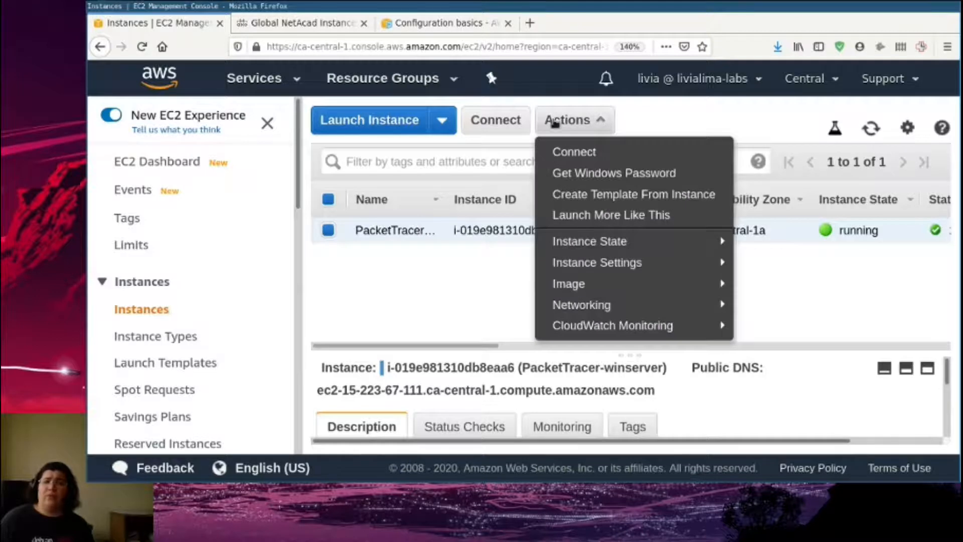
pyautogui.moveTo(625, 269)
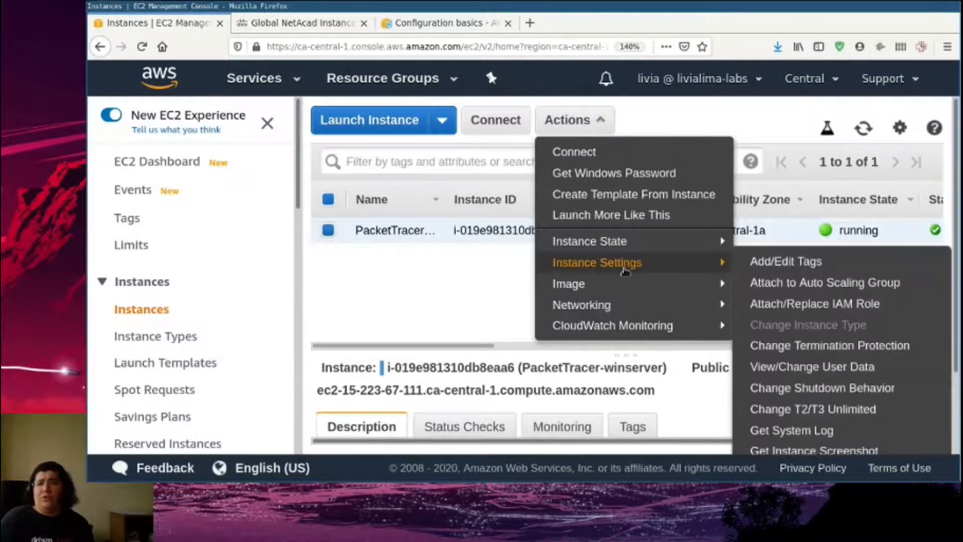
pyautogui.moveTo(621, 292)
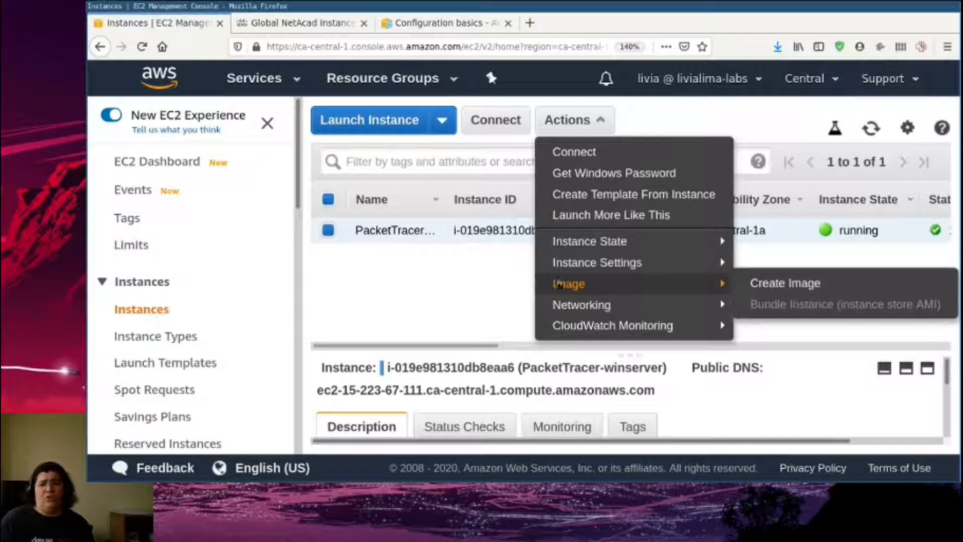
pyautogui.click(805, 288)
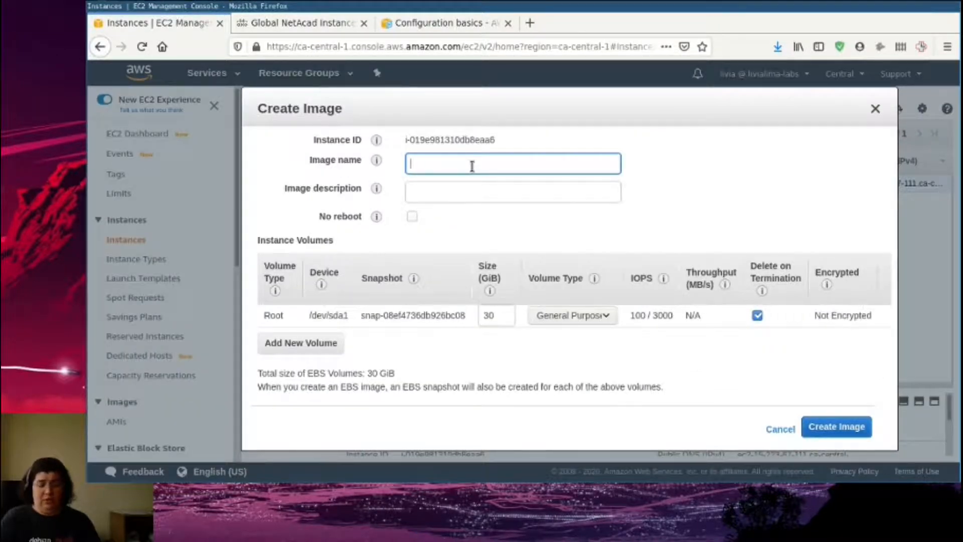
pyautogui.write('packet')
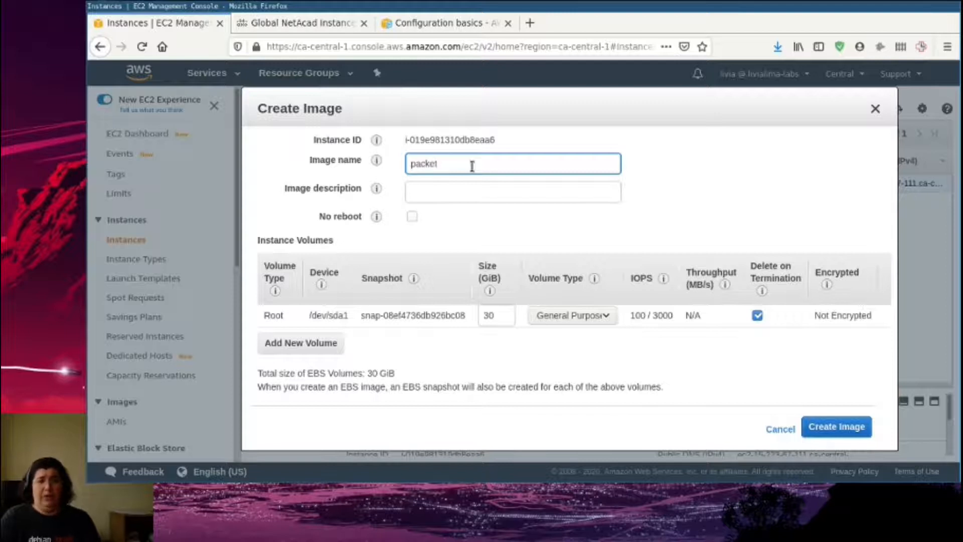
pyautogui.write('-tracer-winserver-ami')
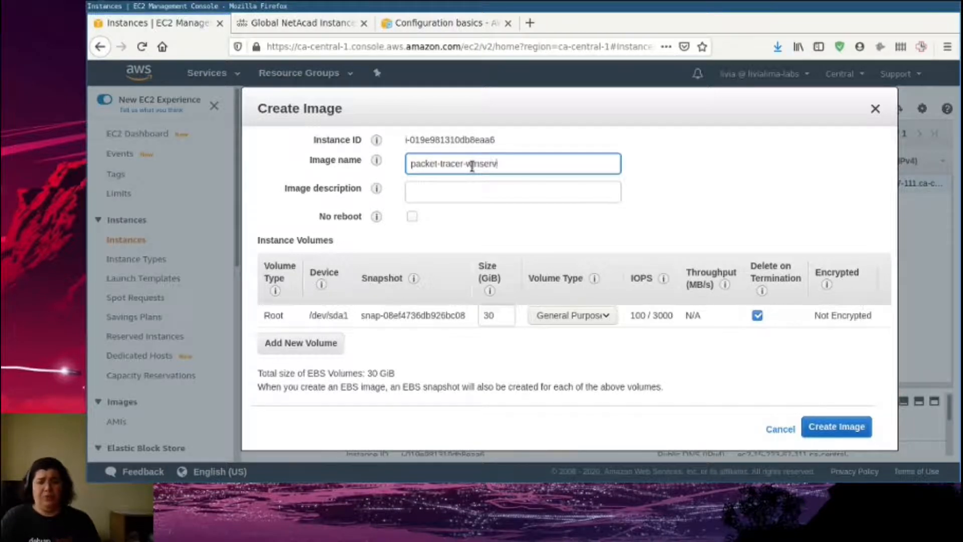
pyautogui.click(837, 426)
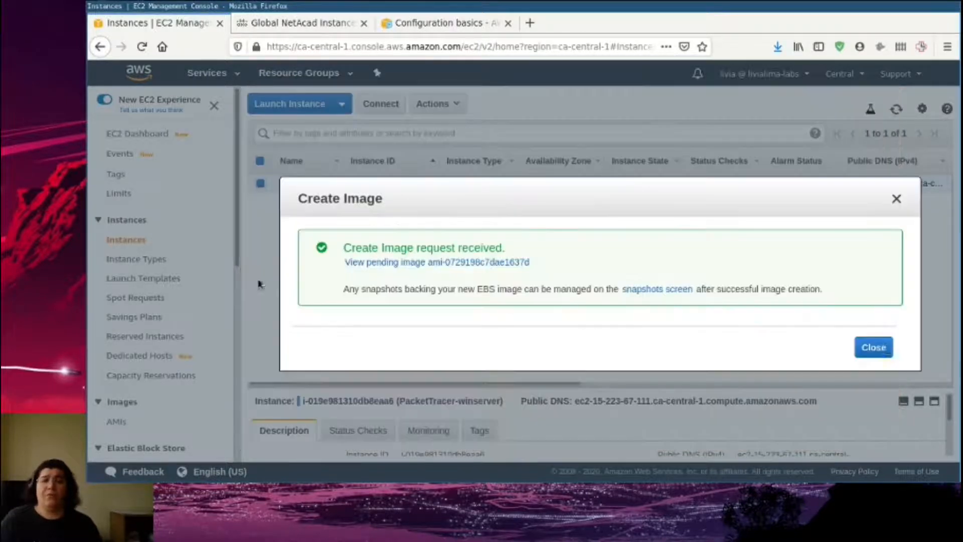
pyautogui.click(874, 347)
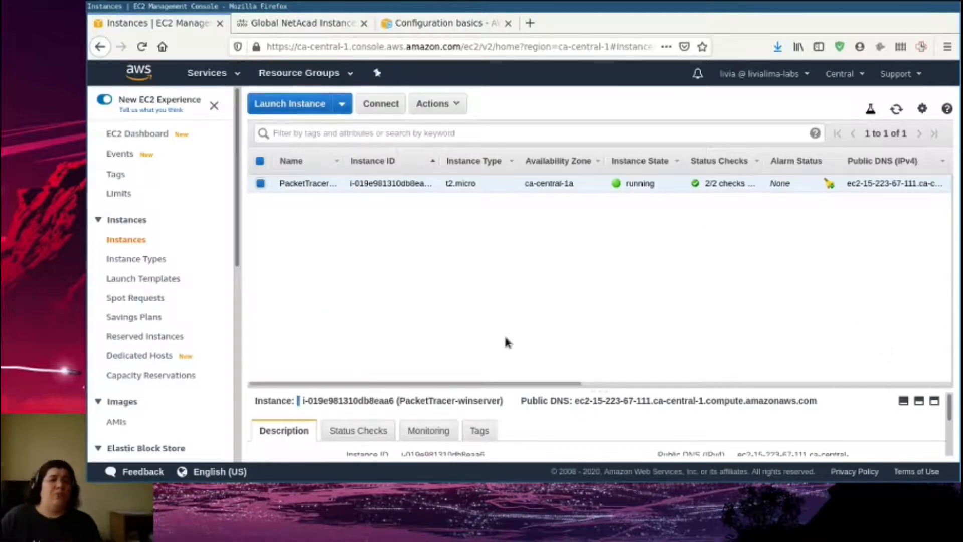
pyautogui.click(117, 421)
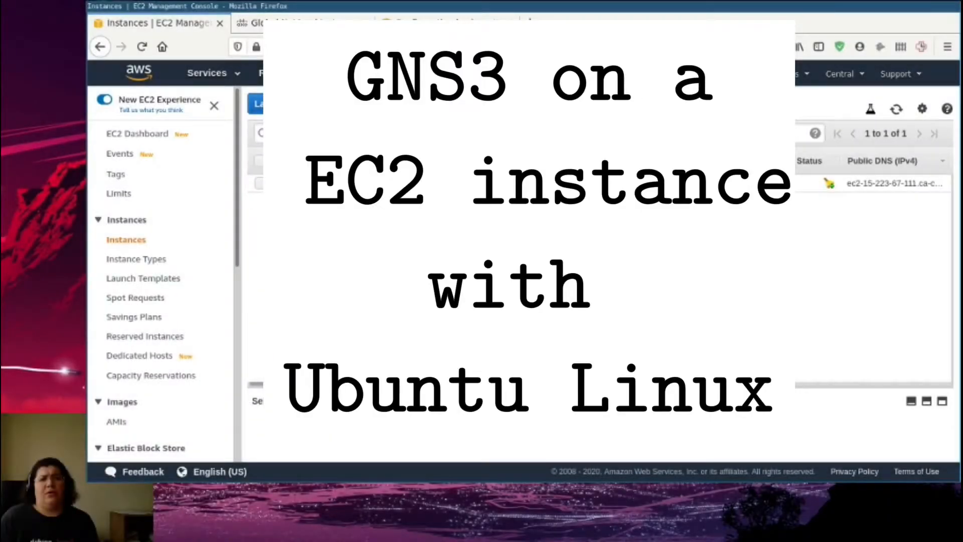
# - Begin launching a new EC2 instance from the Ubuntu Server 18.04 LTS image with the t2.micro type
pyautogui.click(311, 103)
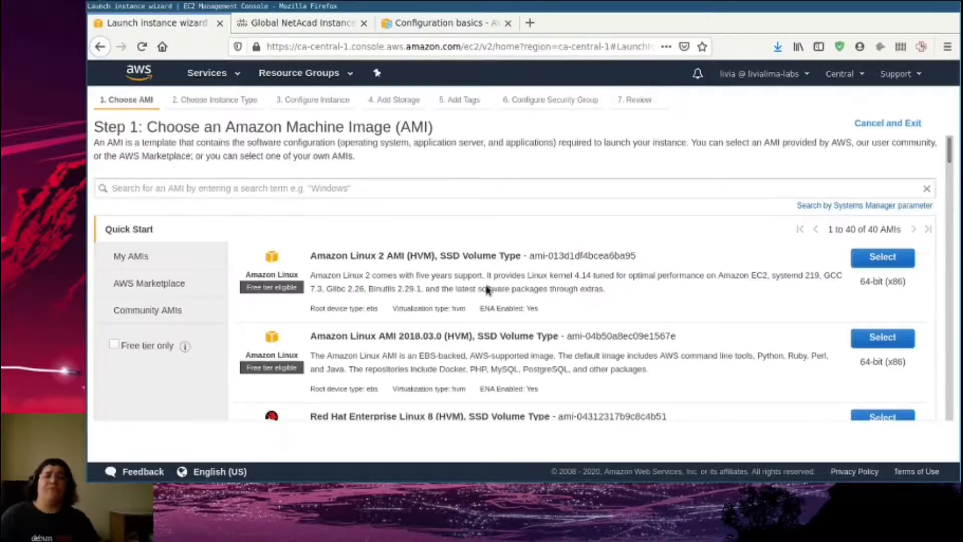
pyautogui.scroll(-5, 620, 293)
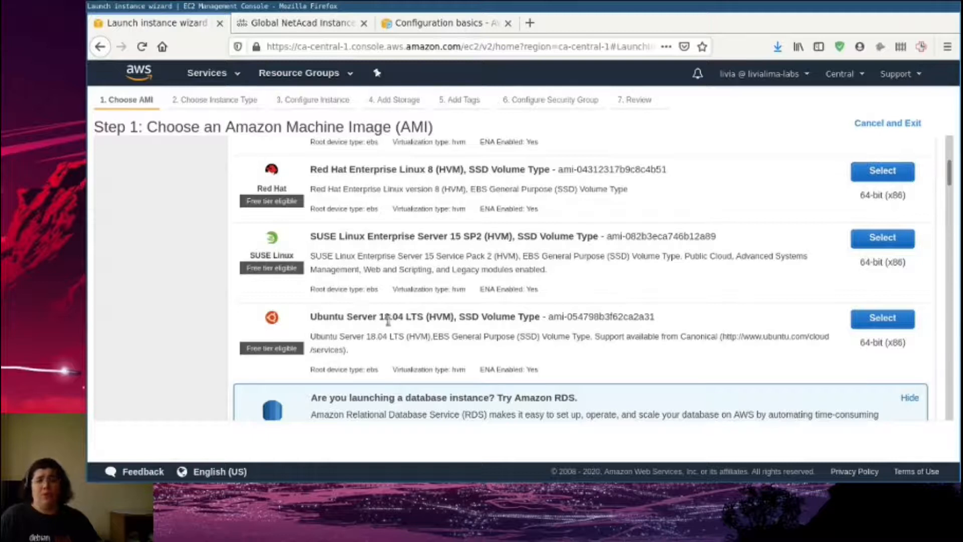
pyautogui.click(882, 318)
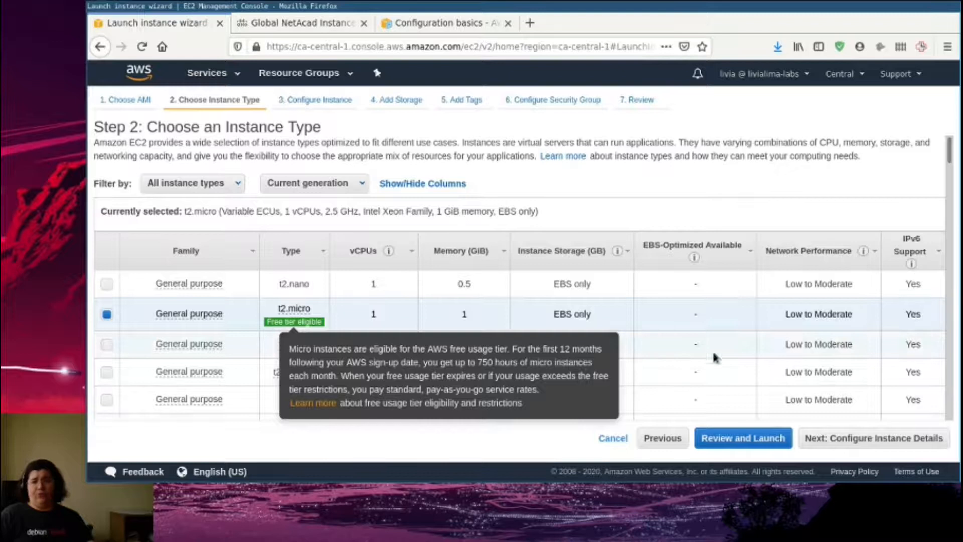
pyautogui.click(896, 438)
# - Enter the instance's user data as three lines: sudo su, apt-get update and apt-get upgrade -y
pyautogui.scroll(-10, 794, 281)
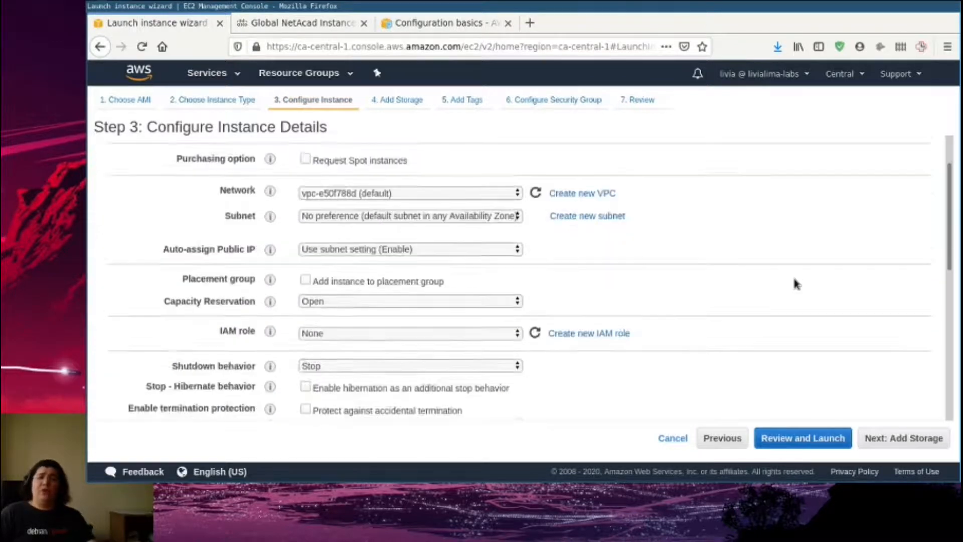
pyautogui.scroll(10, 794, 281)
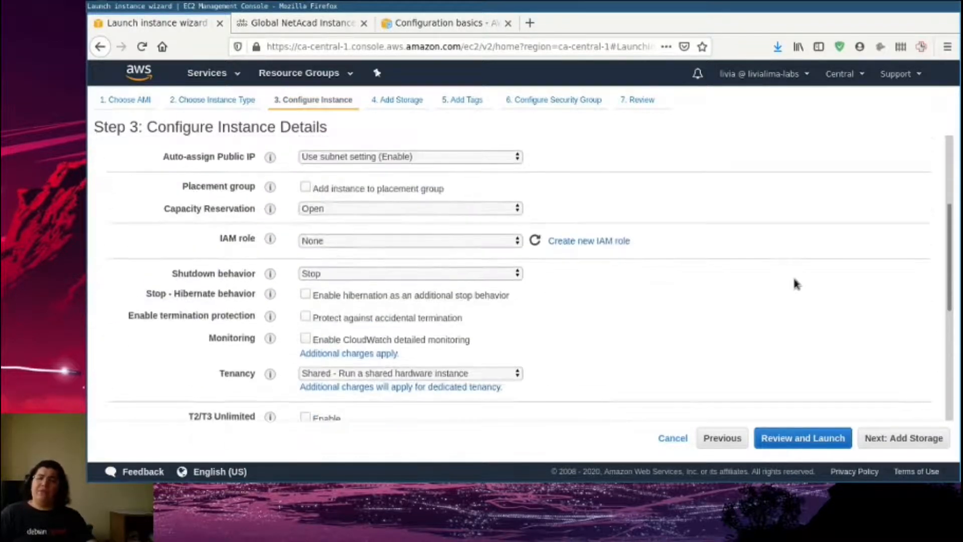
pyautogui.scroll(-10, 794, 284)
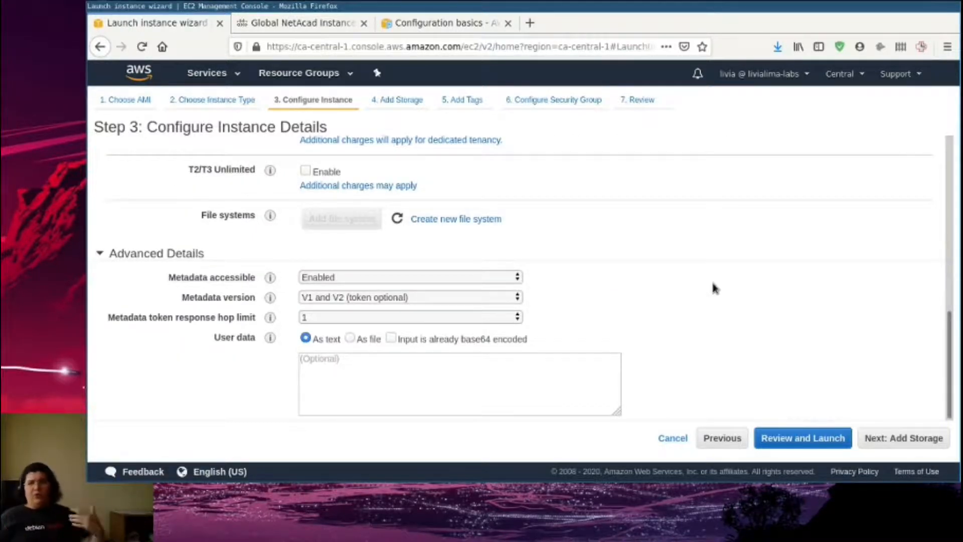
pyautogui.click(428, 370)
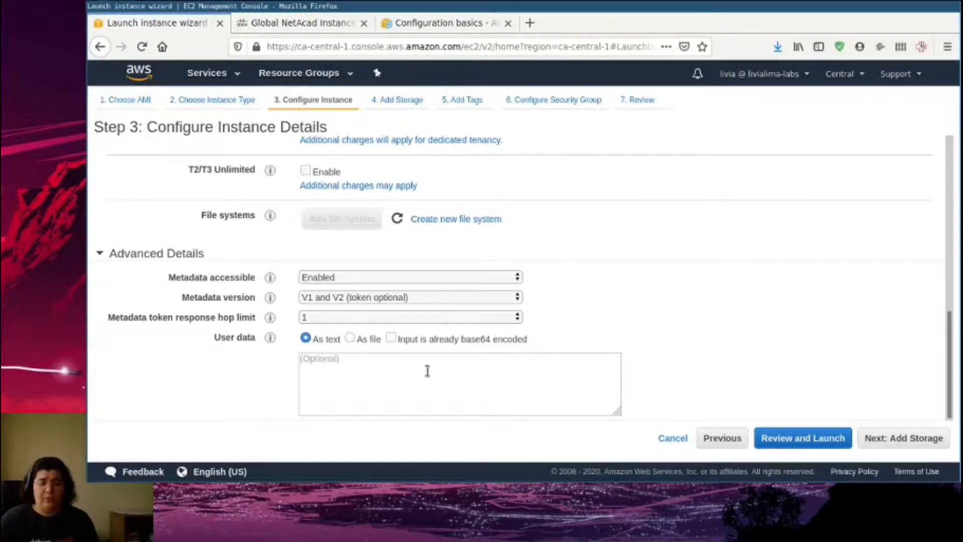
pyautogui.write('sudo')
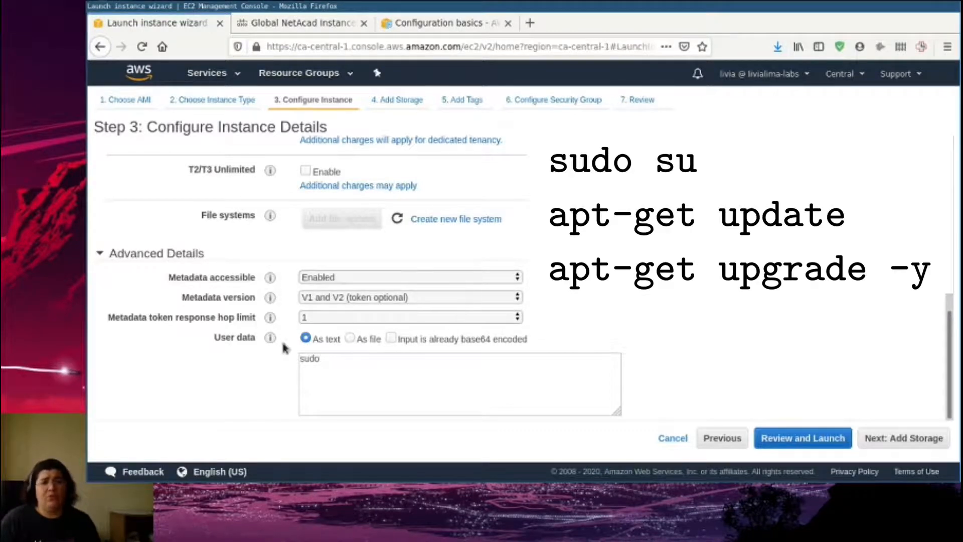
pyautogui.write(' su')
pyautogui.press('Return')
pyautogui.write('apt-')
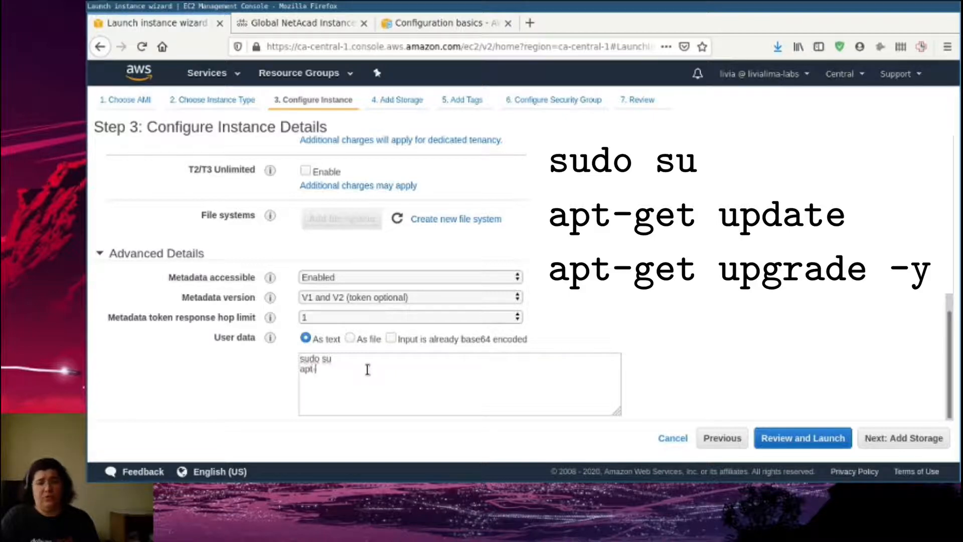
pyautogui.write('get update')
pyautogui.press('Return')
pyautogui.write('apt-get')
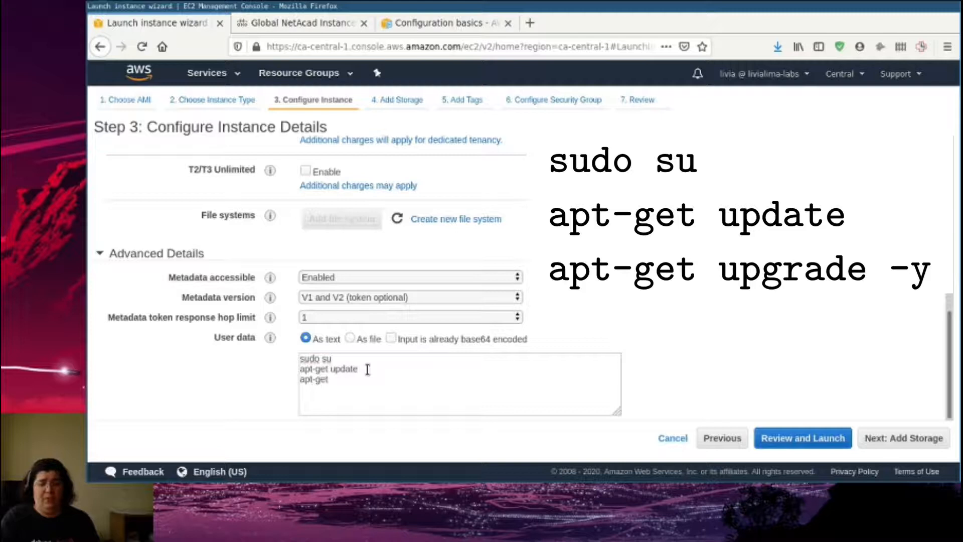
pyautogui.write(' upgrade ')
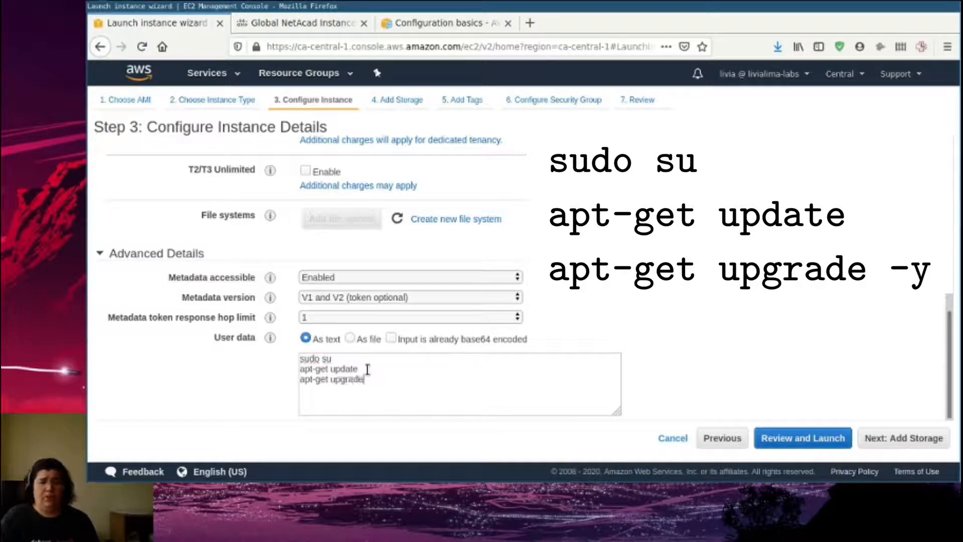
pyautogui.write('-y')
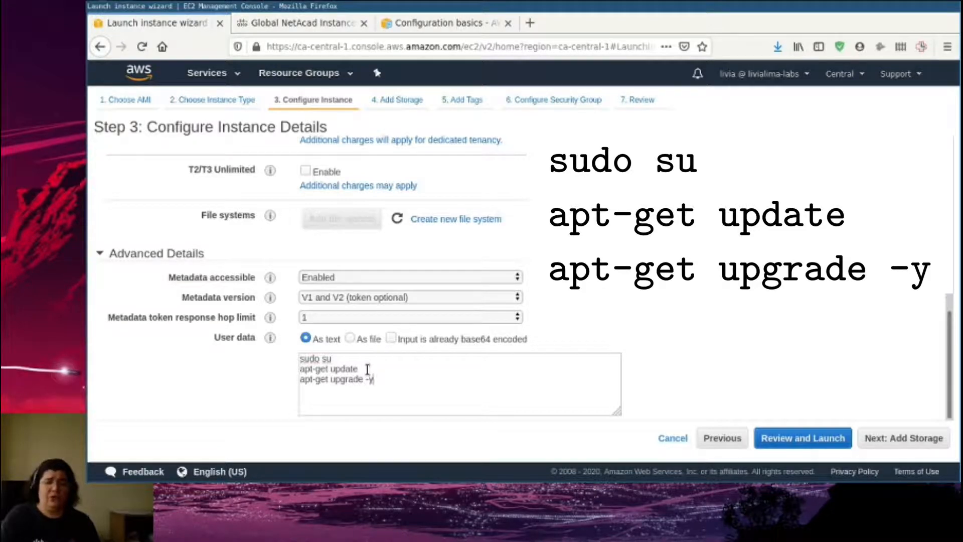
# - Review the three user data commands line by line
pyautogui.moveTo(300, 358); pyautogui.dragTo(365, 357)
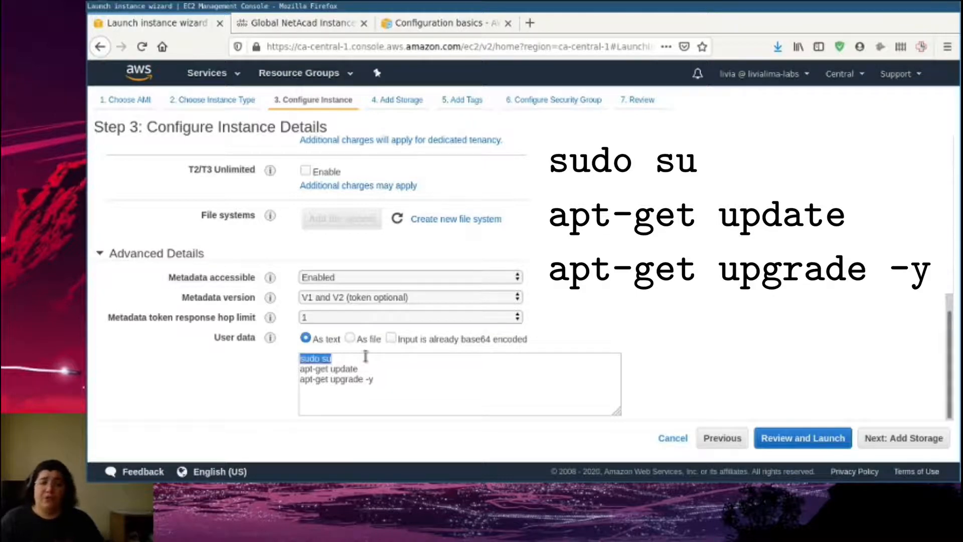
pyautogui.click(345, 359)
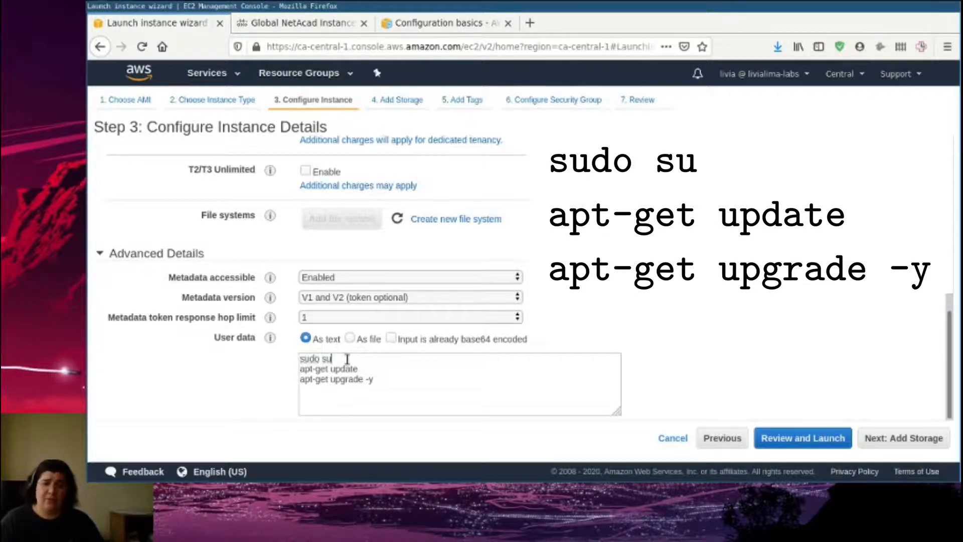
pyautogui.moveTo(365, 369); pyautogui.dragTo(281, 370)
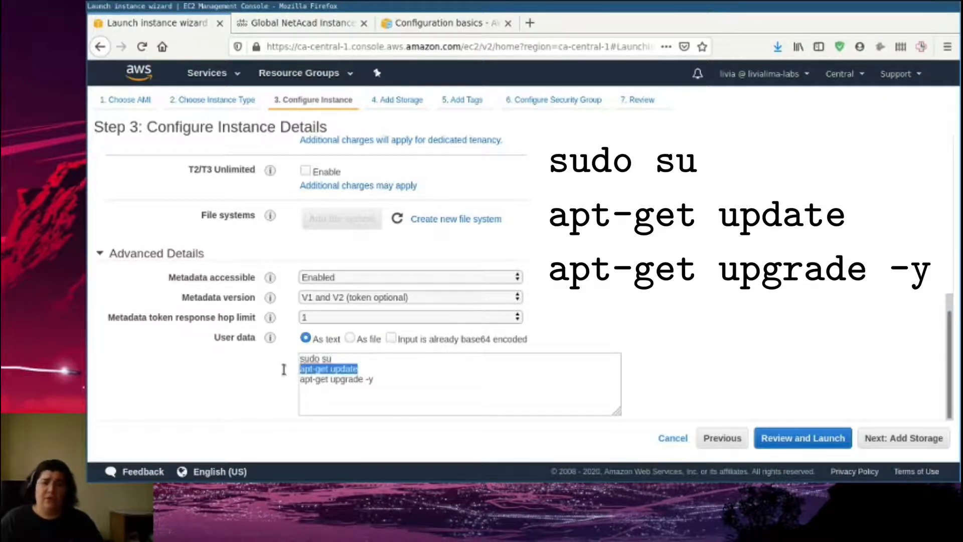
pyautogui.doubleClick(335, 369)
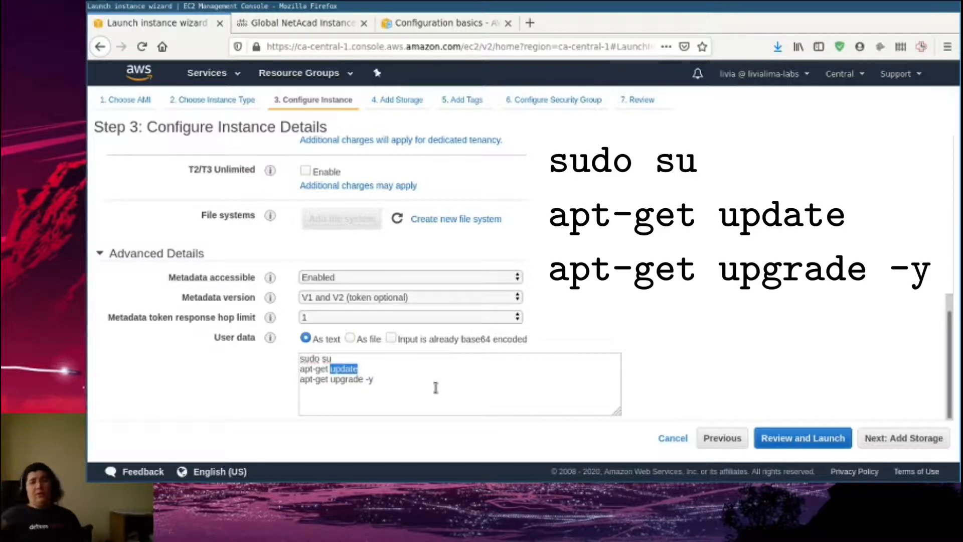
pyautogui.moveTo(379, 380); pyautogui.dragTo(257, 377)
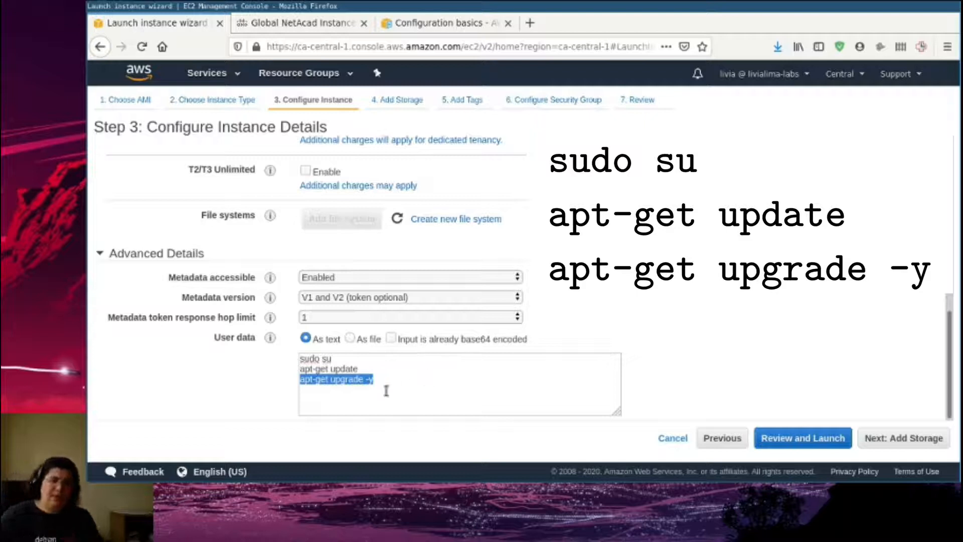
pyautogui.click(378, 374)
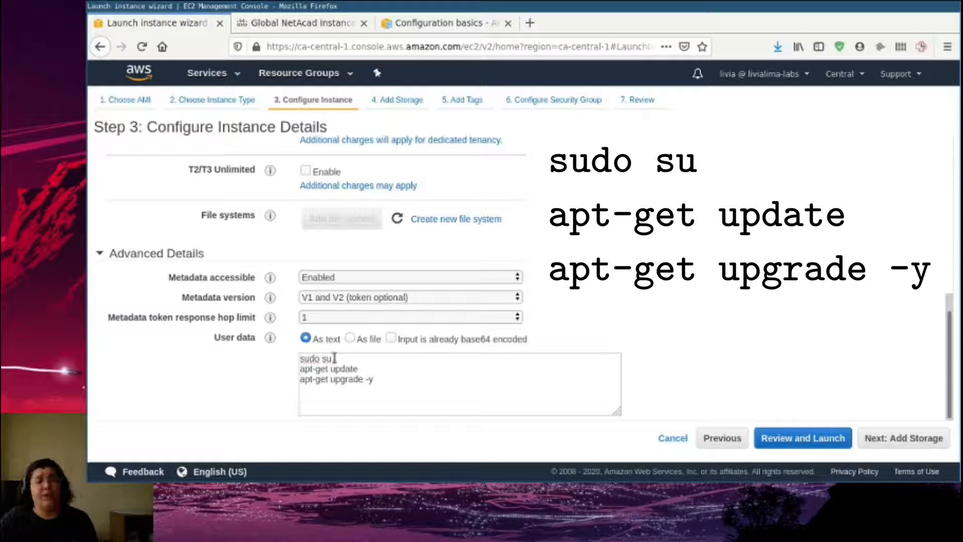
pyautogui.moveTo(394, 383); pyautogui.dragTo(268, 351)
pyautogui.click(423, 391)
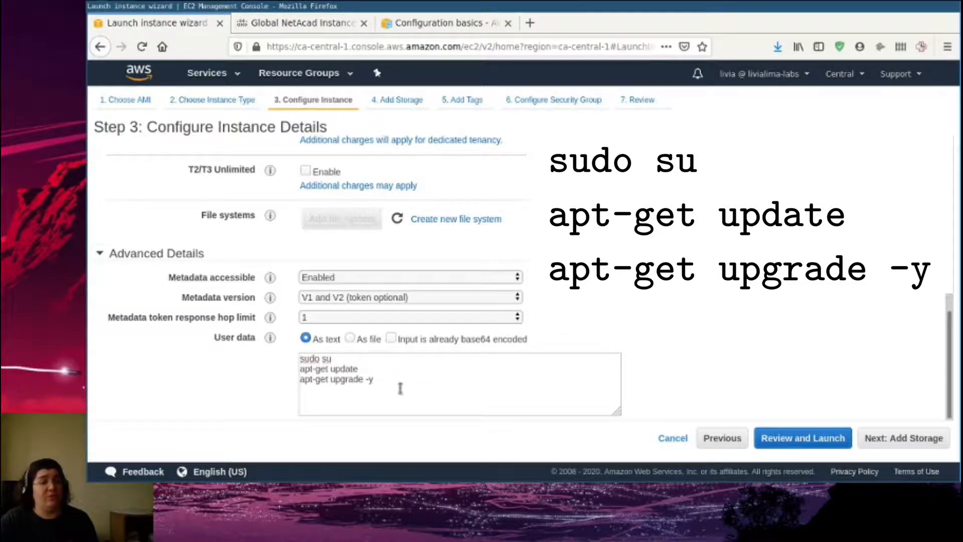
# - Keep the default storage and tag the new instance with the key Name and the value GNS3Server-ubuntu
pyautogui.click(903, 438)
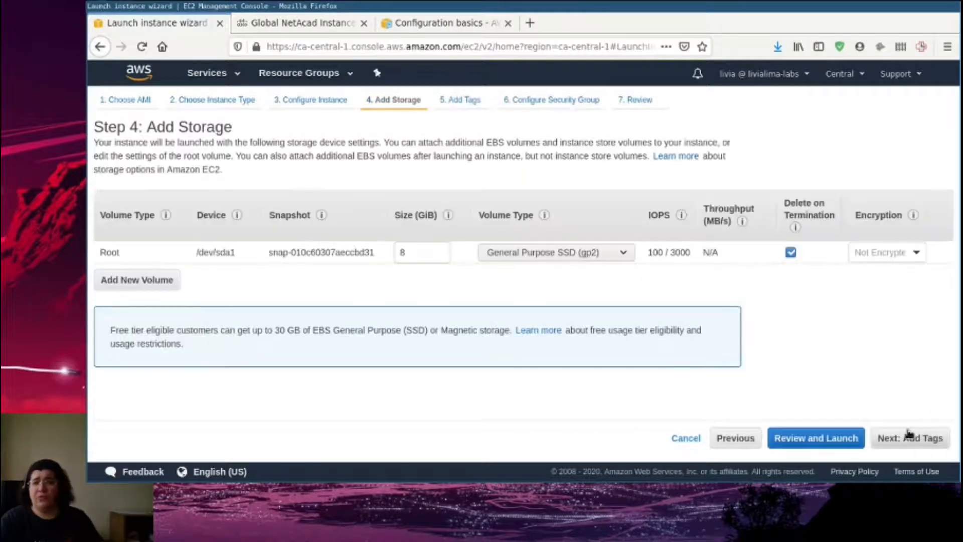
pyautogui.click(908, 444)
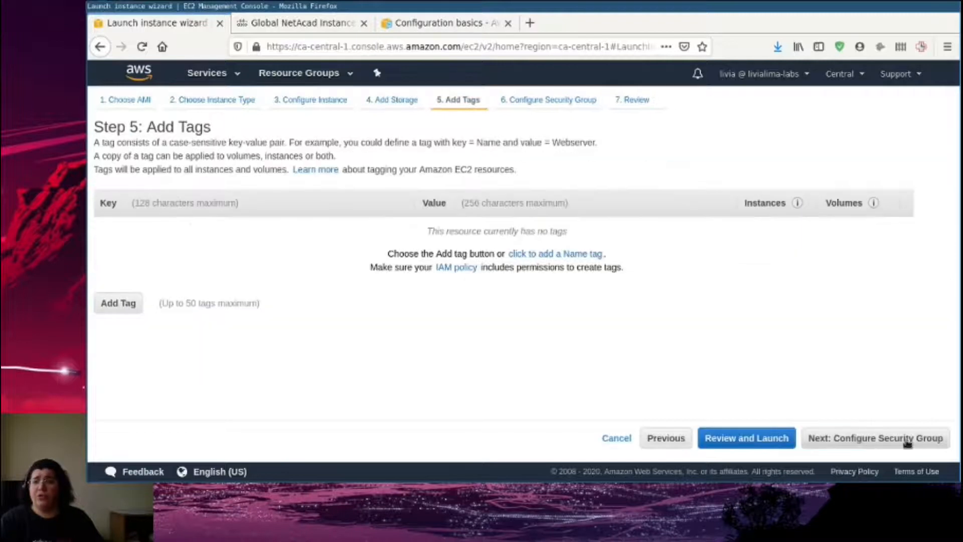
pyautogui.click(116, 304)
pyautogui.write('Name')
pyautogui.press('Tab')
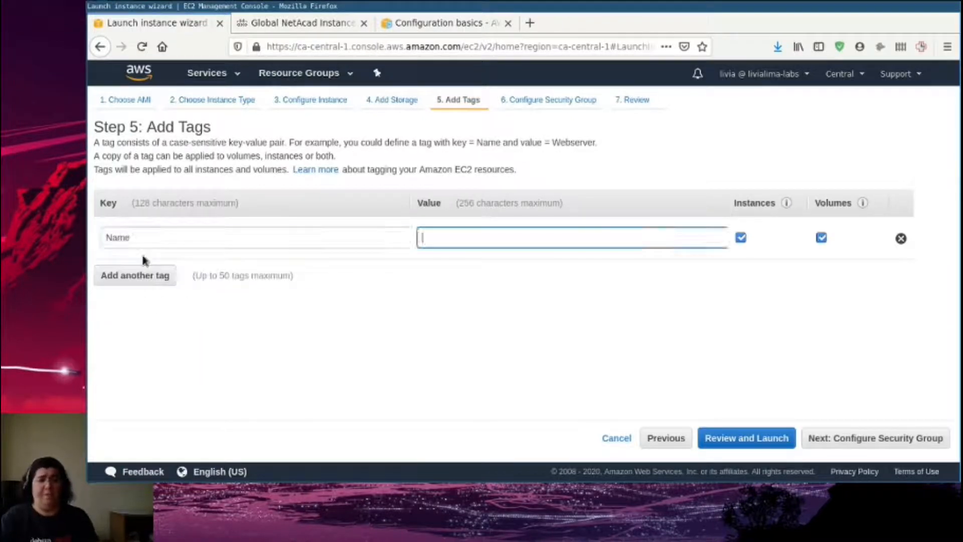
pyautogui.write('GNS3')
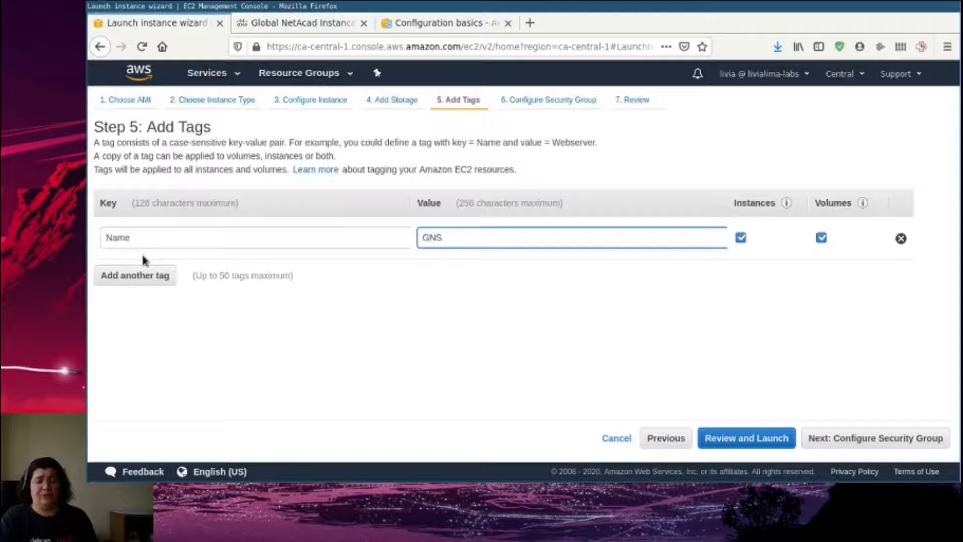
pyautogui.hotkey('ctrl', 'a')
pyautogui.write('Ubuntu-GNS3Server')
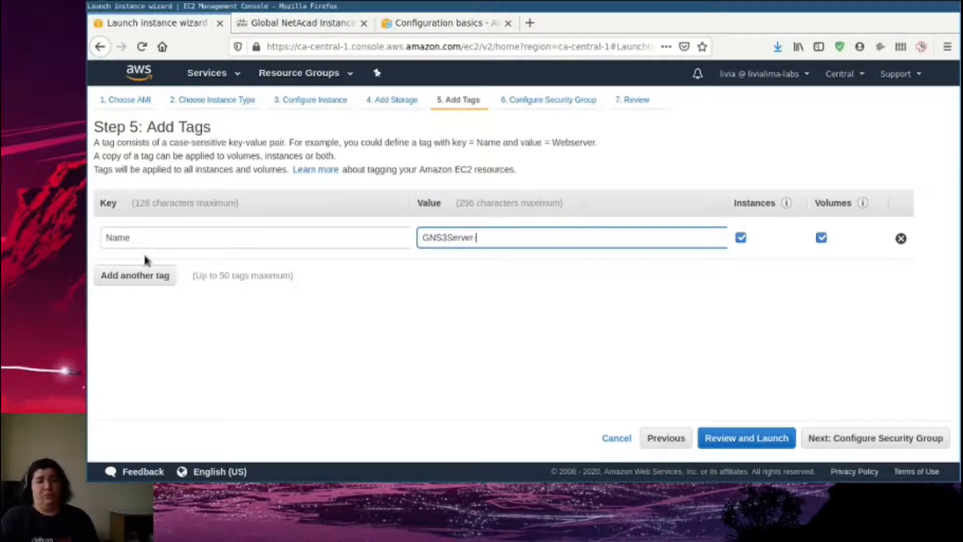
pyautogui.press('Return')
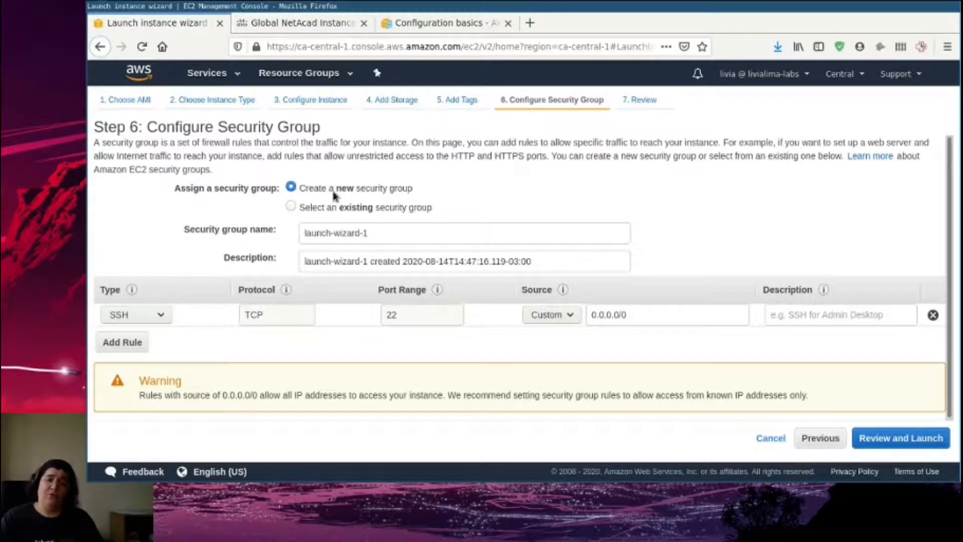
# - Create a new security group named gns3-server-sg with the description "SG for GNS3 server"
pyautogui.click(290, 207)
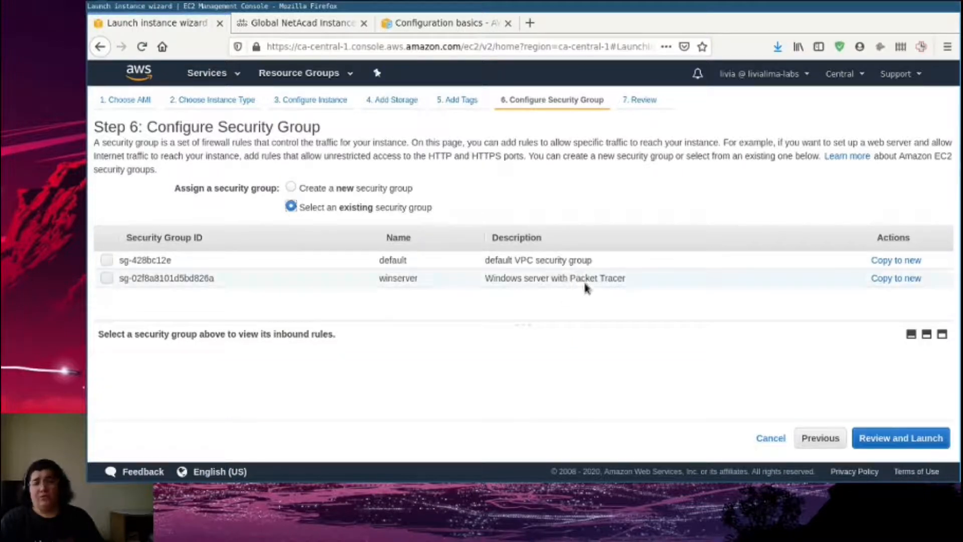
pyautogui.click(292, 187)
pyautogui.moveTo(400, 233); pyautogui.dragTo(250, 235)
pyautogui.write('gns')
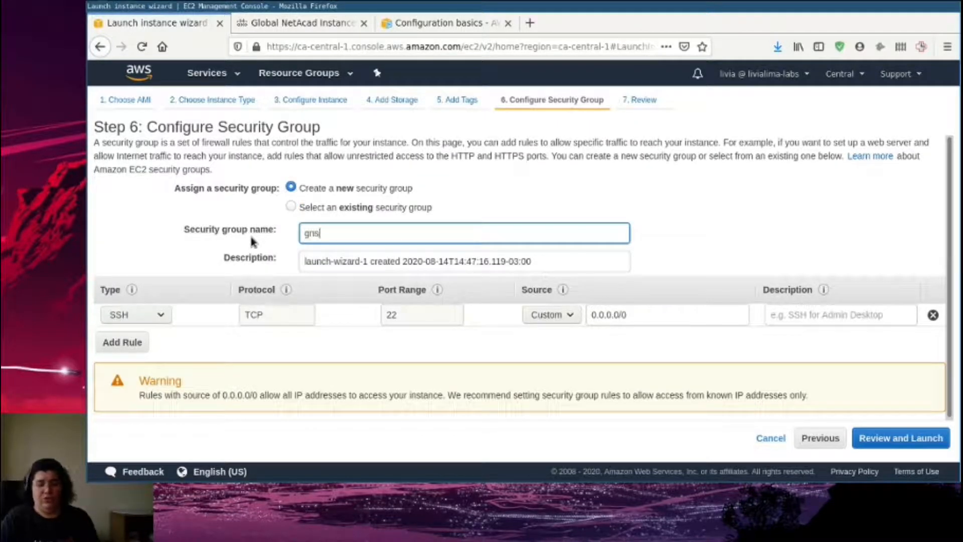
pyautogui.write('3-server-sg')
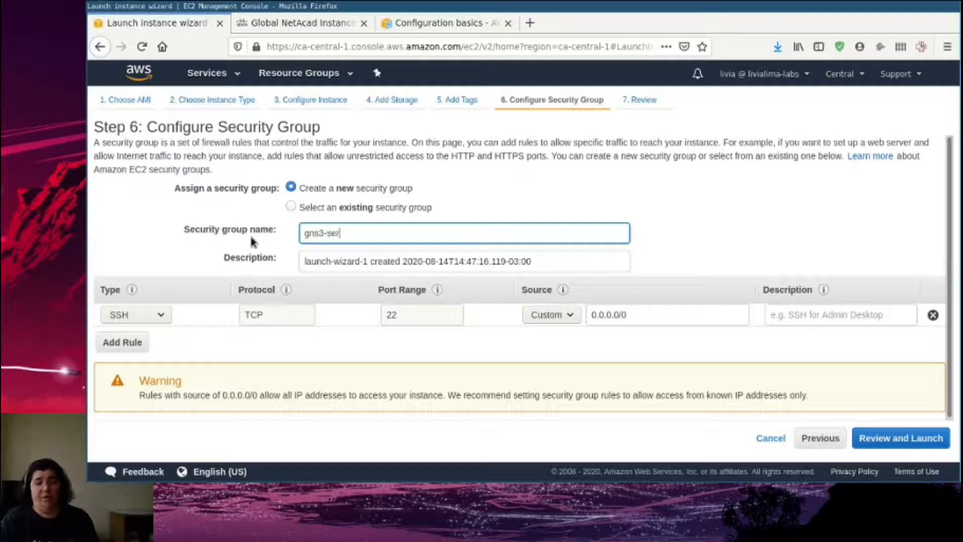
pyautogui.press('Tab')
pyautogui.write('SG for ')
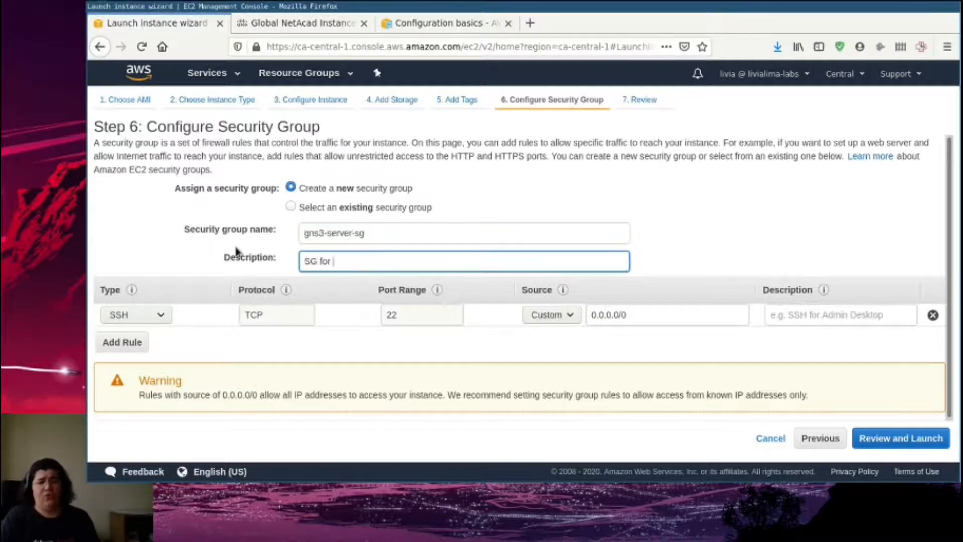
pyautogui.write('GNS3 ser')
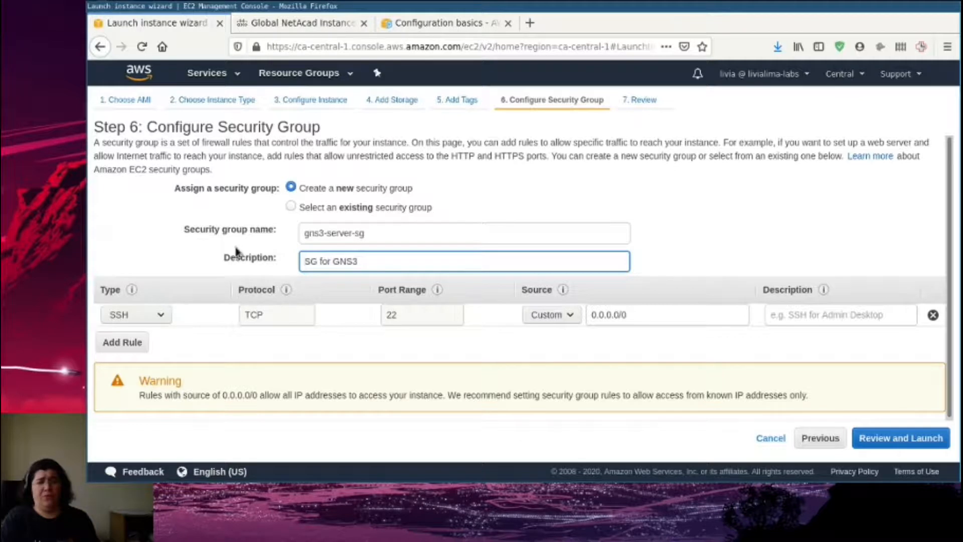
pyautogui.write('ver')
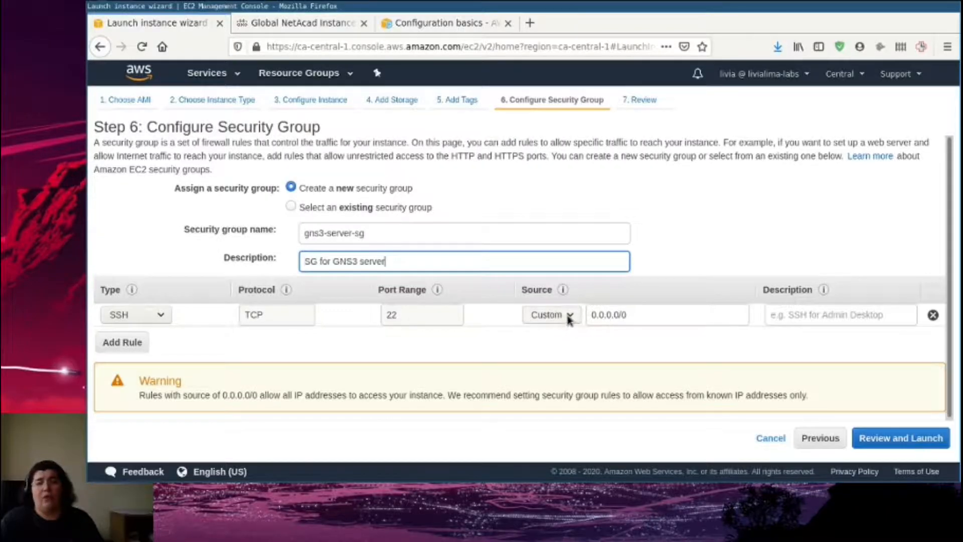
# - Keep the SSH rule's custom source 0.0.0.0/0 and describe the rule as SSH
pyautogui.click(568, 316)
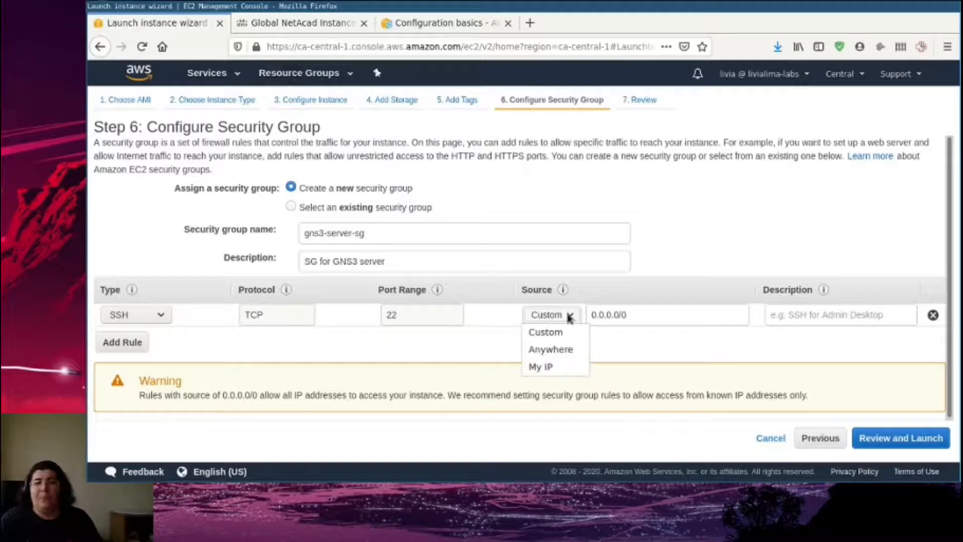
pyautogui.click(568, 315)
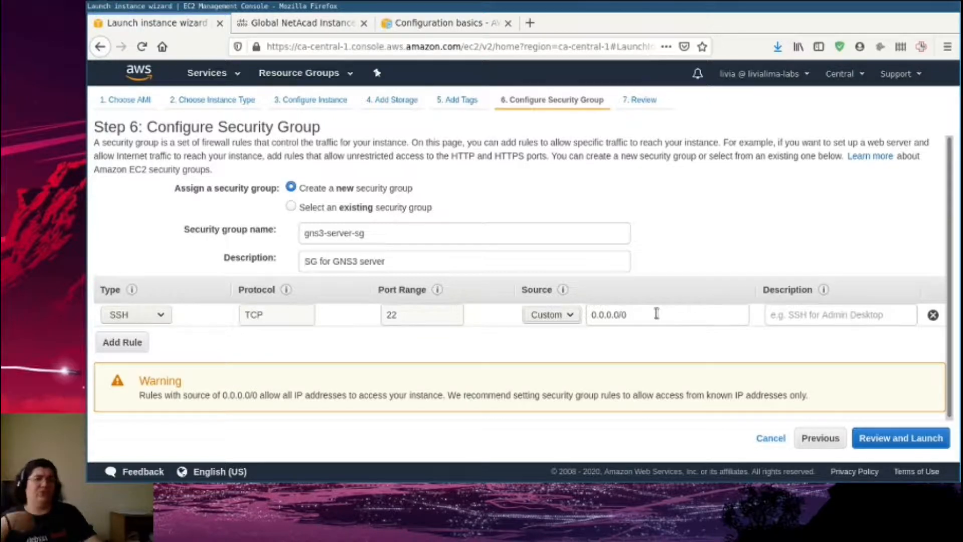
pyautogui.press('Tab')
pyautogui.write('SSH')
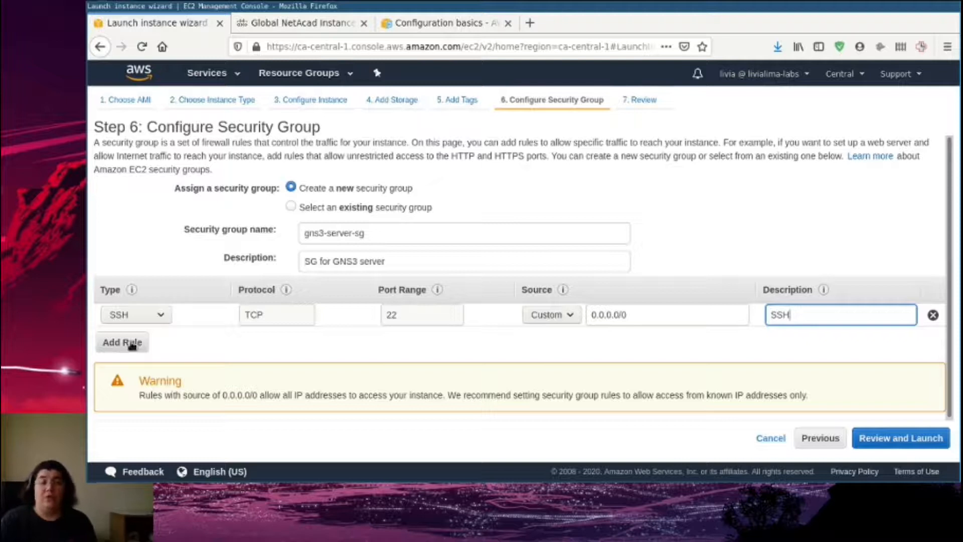
# - Add a custom UDP rule for port 1194 with source 0.0.0.0/0 and the description OpenVPN
pyautogui.click(132, 345)
pyautogui.click(152, 338)
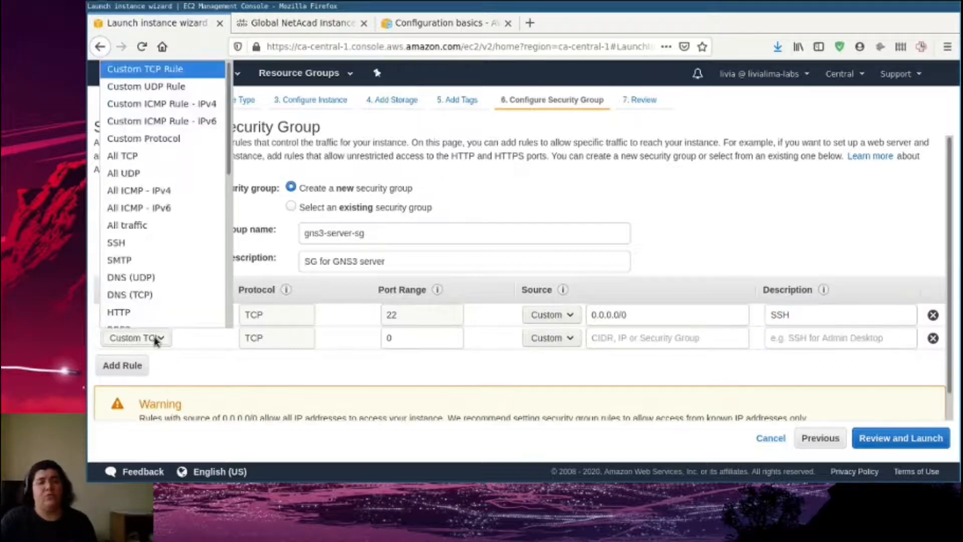
pyautogui.click(154, 89)
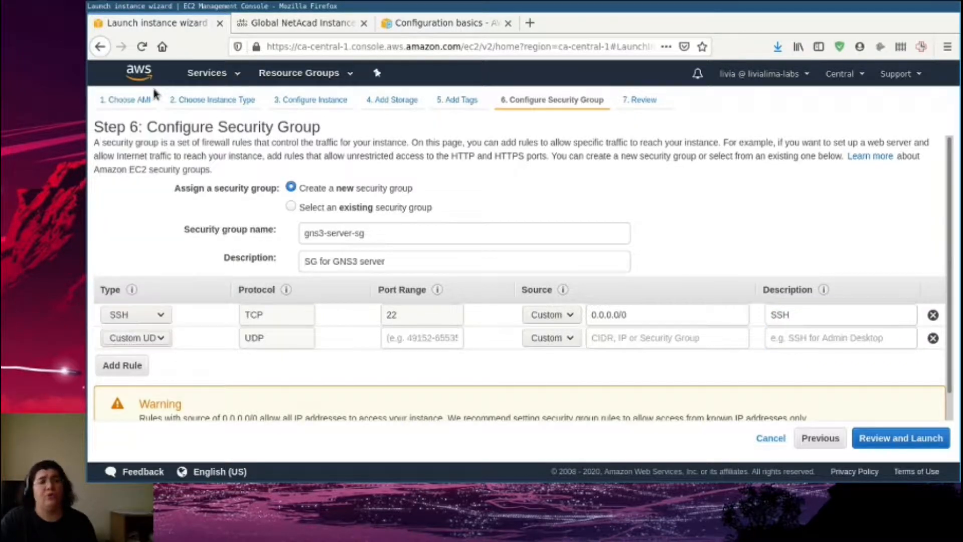
pyautogui.click(406, 335)
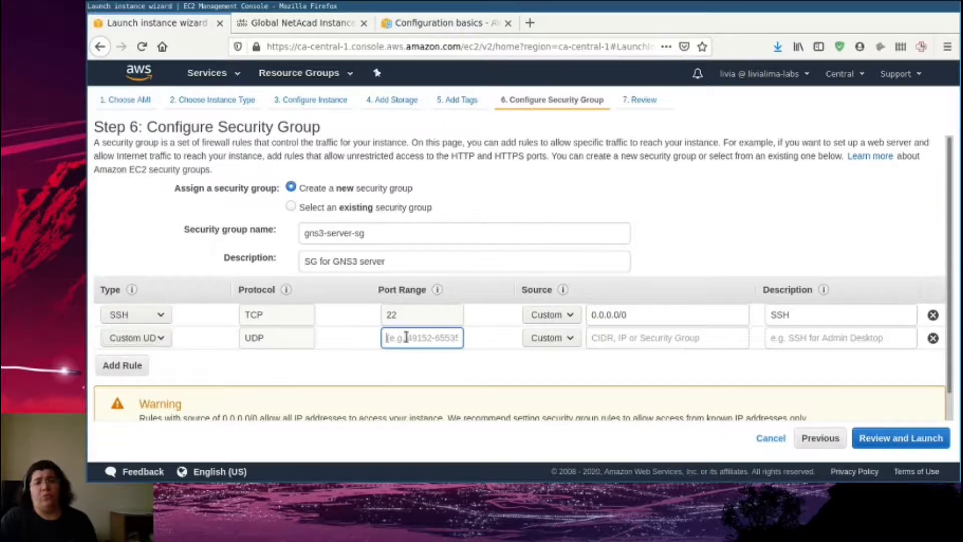
pyautogui.write('1194')
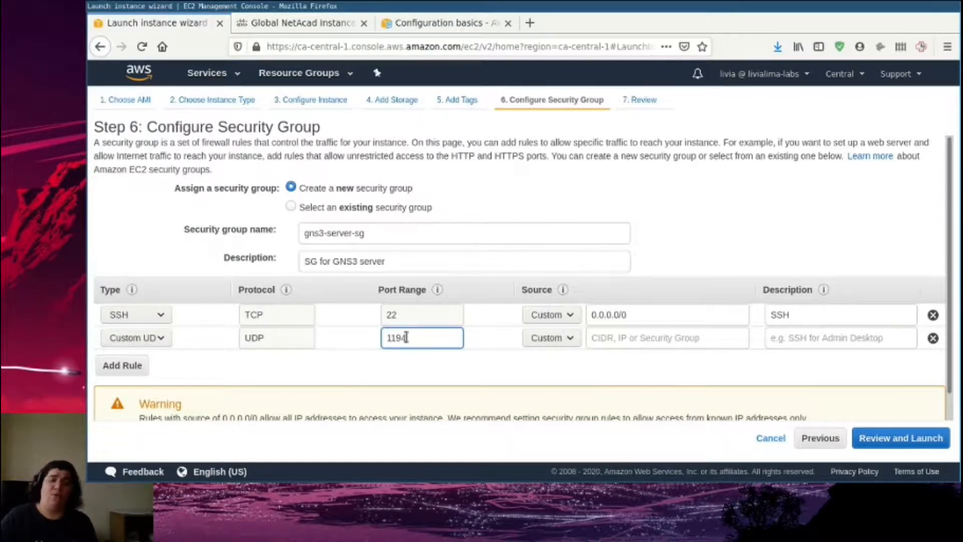
pyautogui.click(551, 337)
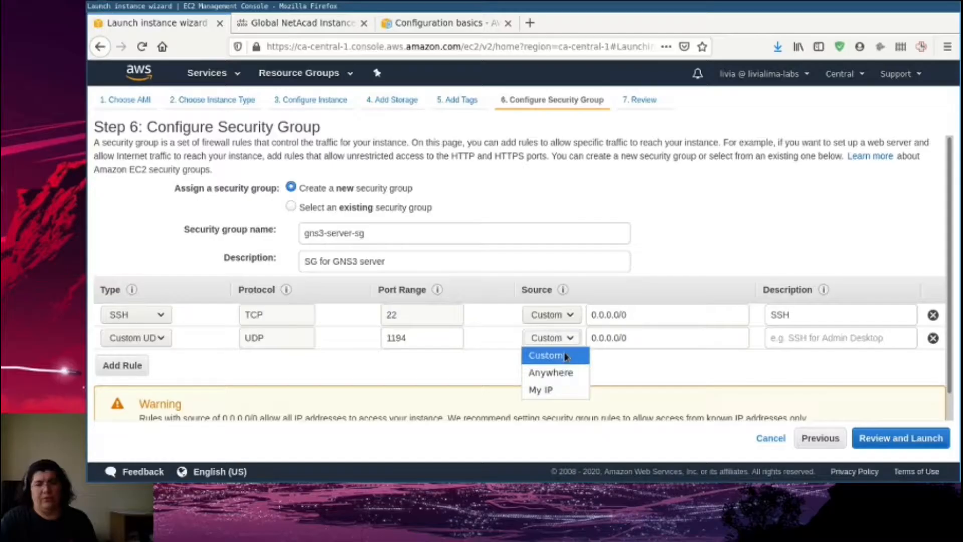
pyautogui.click(566, 356)
pyautogui.click(840, 338)
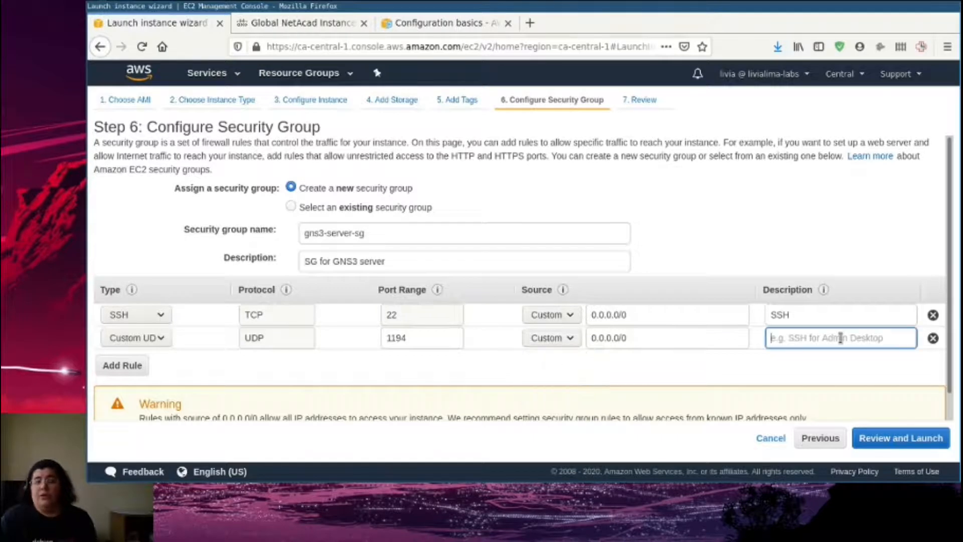
pyautogui.write('OpenVPN')
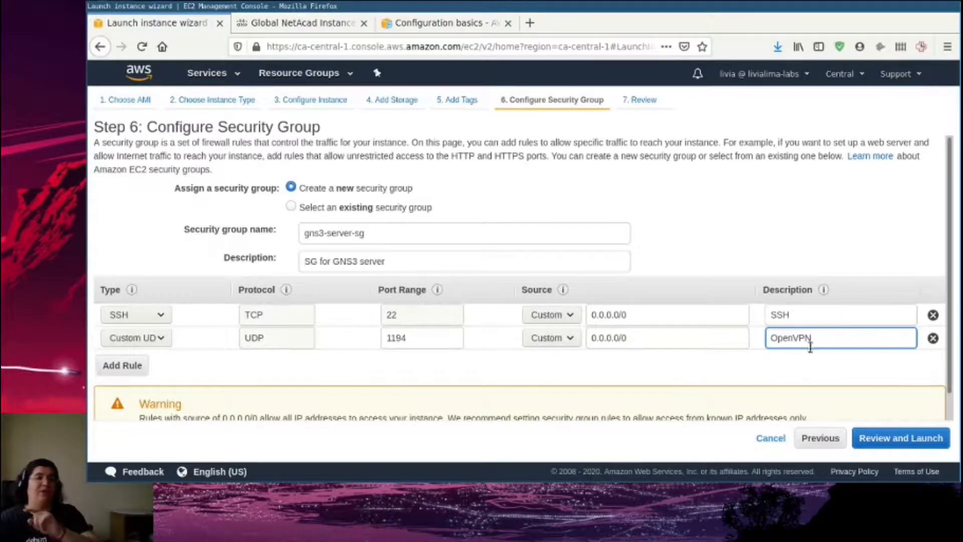
pyautogui.moveTo(844, 337); pyautogui.dragTo(694, 338)
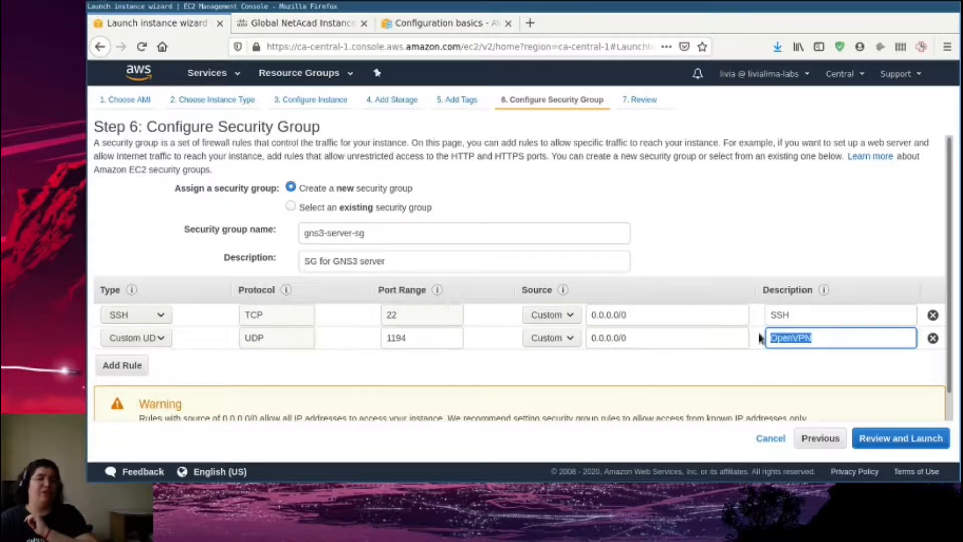
pyautogui.click(760, 337)
pyautogui.doubleClick(802, 337)
pyautogui.moveTo(809, 338); pyautogui.dragTo(812, 337)
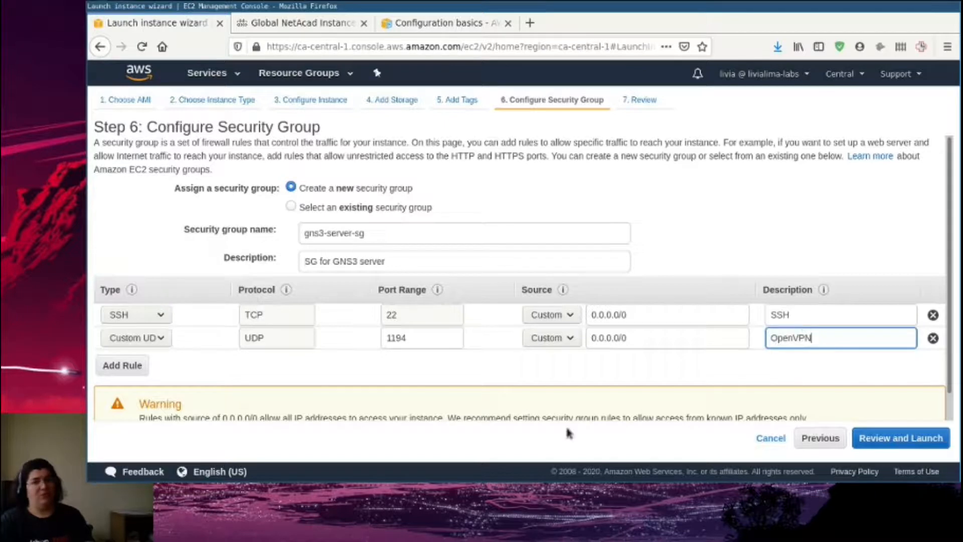
# - Add a custom TCP rule for port 8003 with source 0.0.0.0/0, ::/0 and the description "serve the VPN config"
pyautogui.click(123, 365)
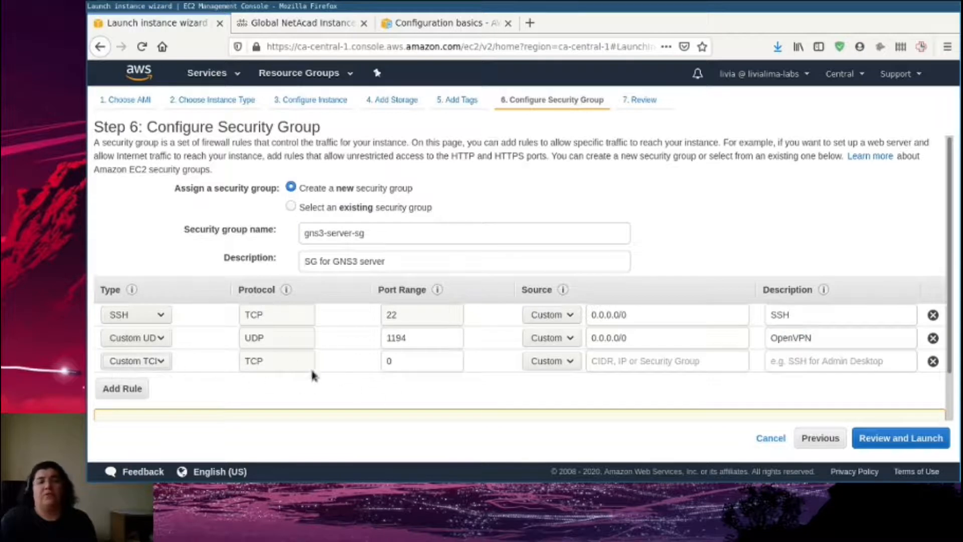
pyautogui.click(413, 361)
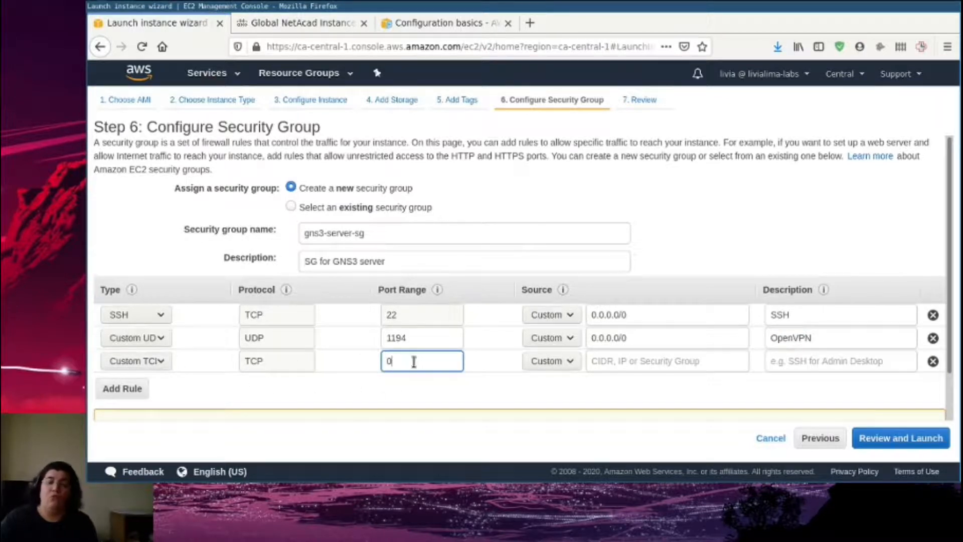
pyautogui.press('BackSpace')
pyautogui.write('800')
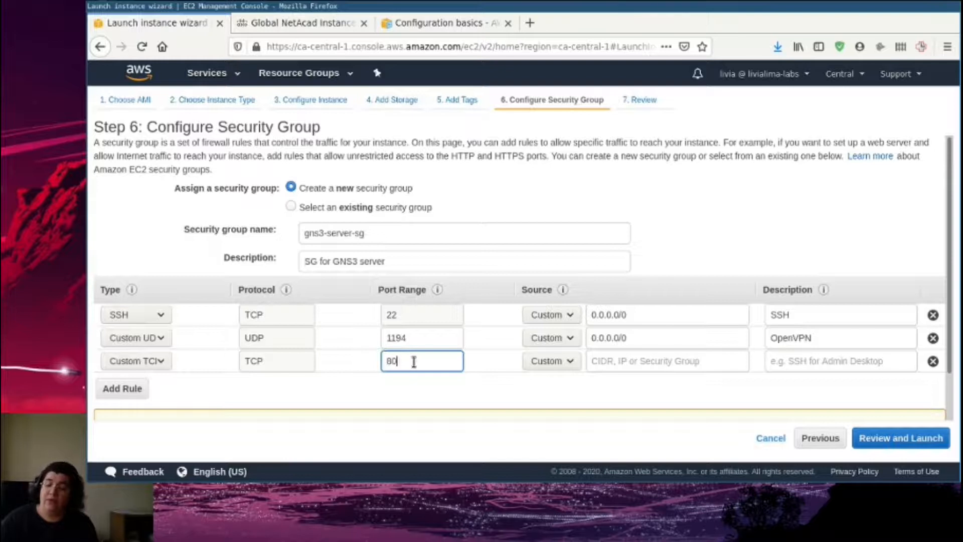
pyautogui.write('3')
pyautogui.click(565, 361)
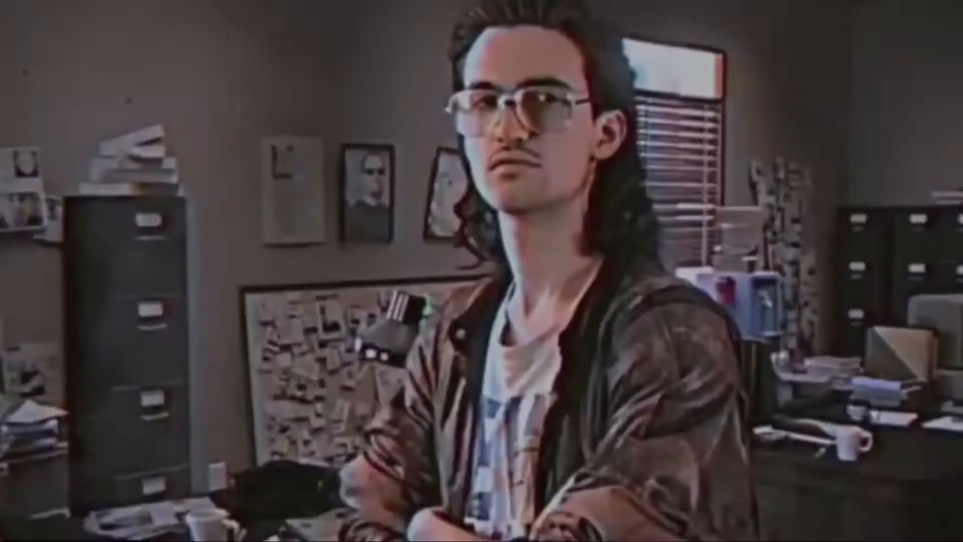
pyautogui.click(795, 361)
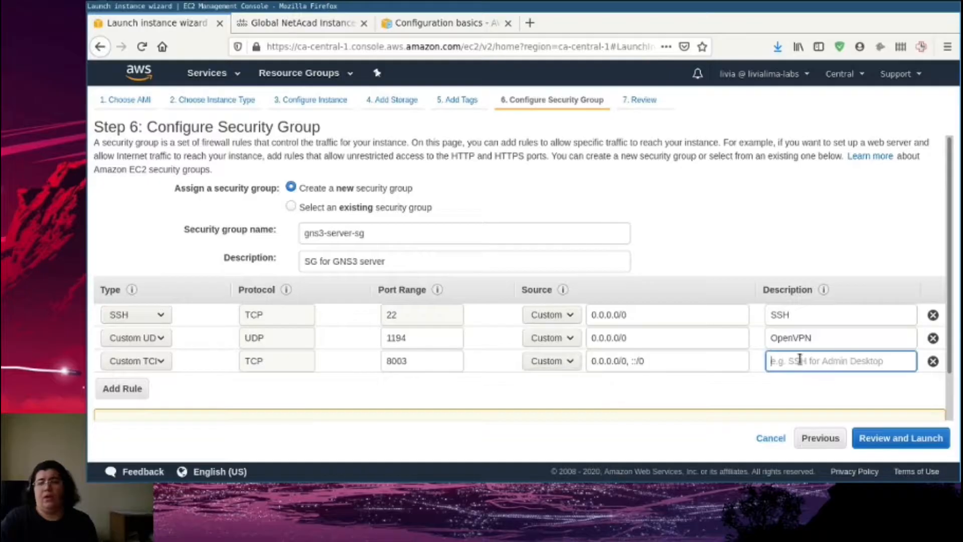
pyautogui.write('serve the VPN config')
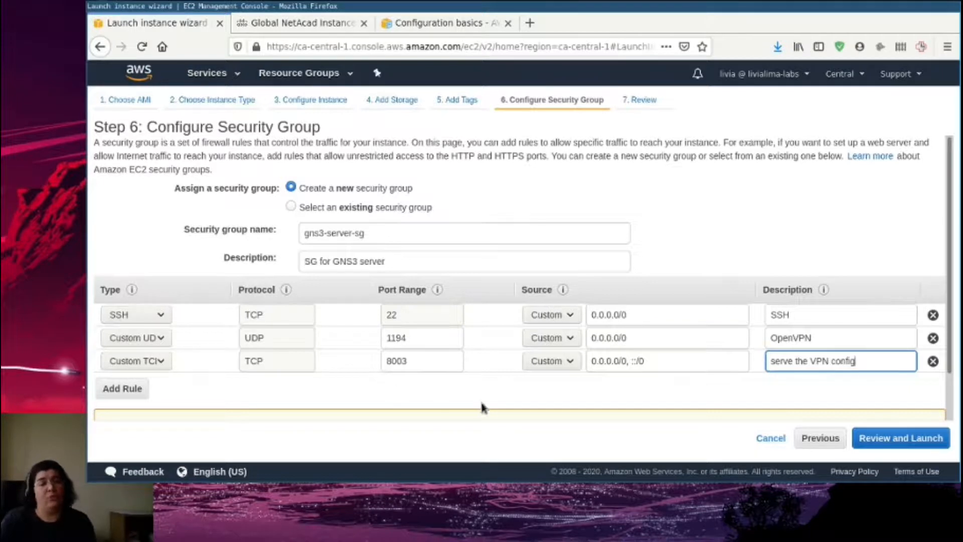
pyautogui.click(703, 382)
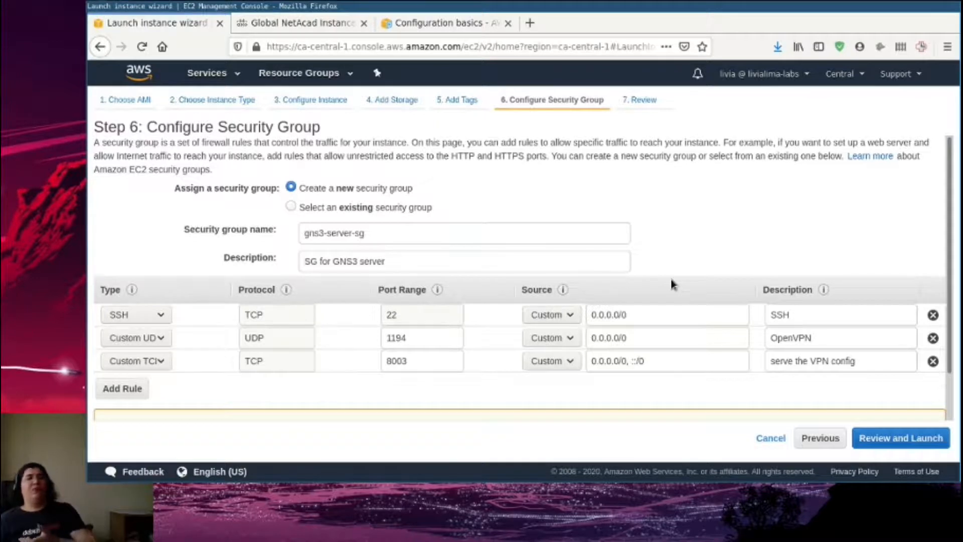
# - Review the instance settings and launch the instance with the existing twitch-stream key pair, acknowledging access to its private key file
pyautogui.click(900, 438)
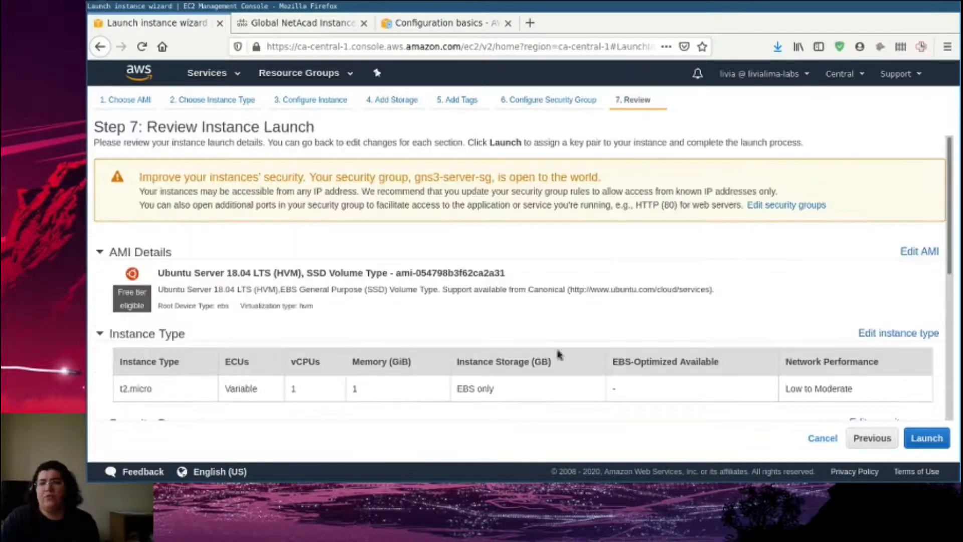
pyautogui.scroll(-5, 560, 355)
pyautogui.click(936, 438)
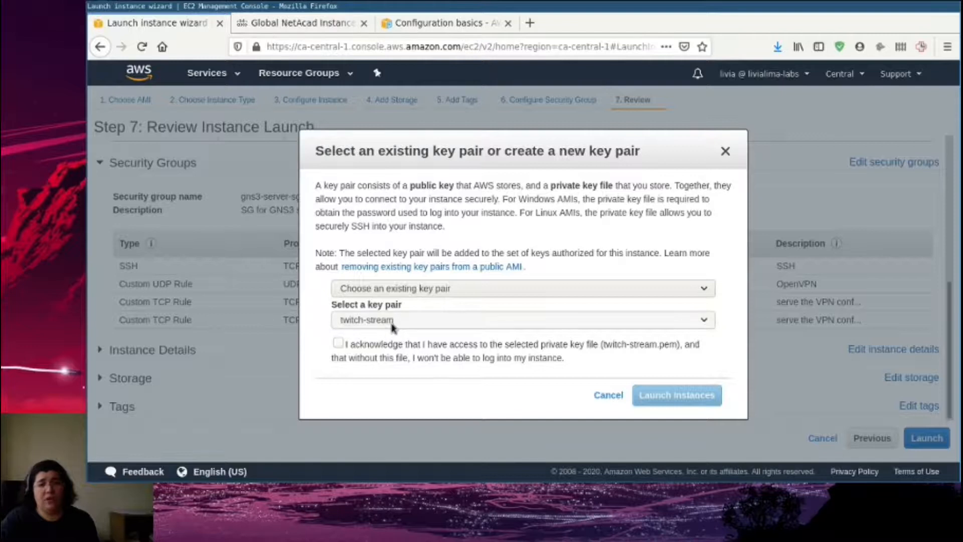
pyautogui.click(338, 342)
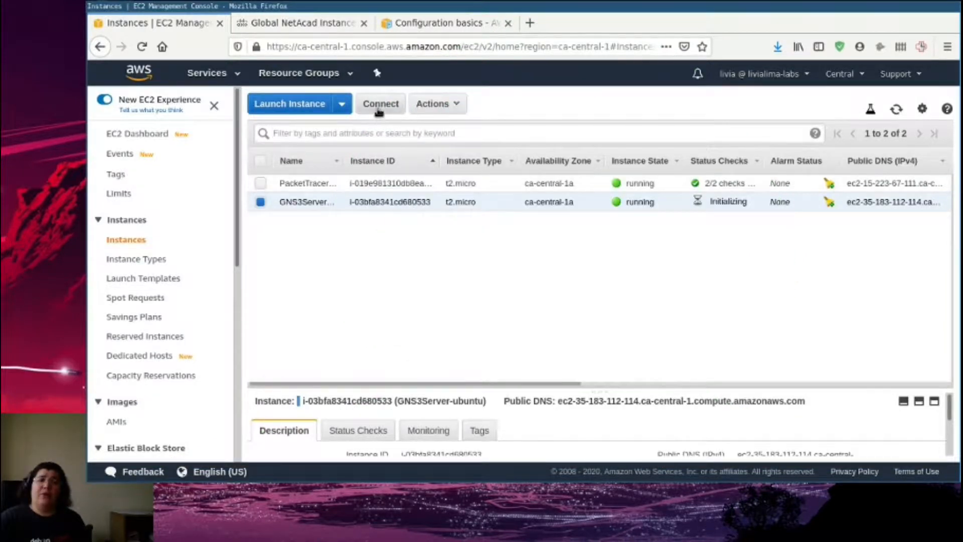
# - Open the connection instructions for the GNS3Server-ubuntu instance
pyautogui.click(377, 106)
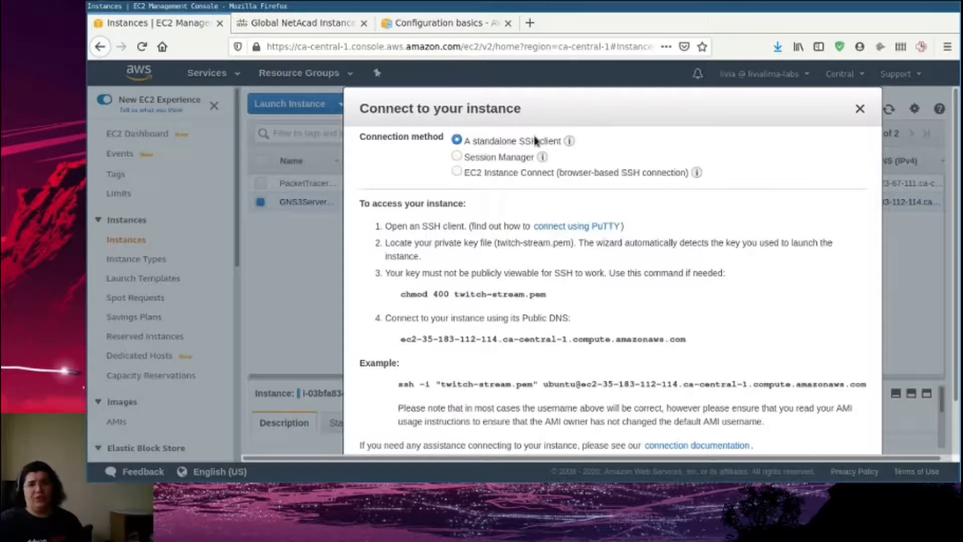
# - Review the SSH connection instructions and their chmod 400 command against the twitch-stream.pem file listed in the terminal
pyautogui.scroll(-3, 557, 241)
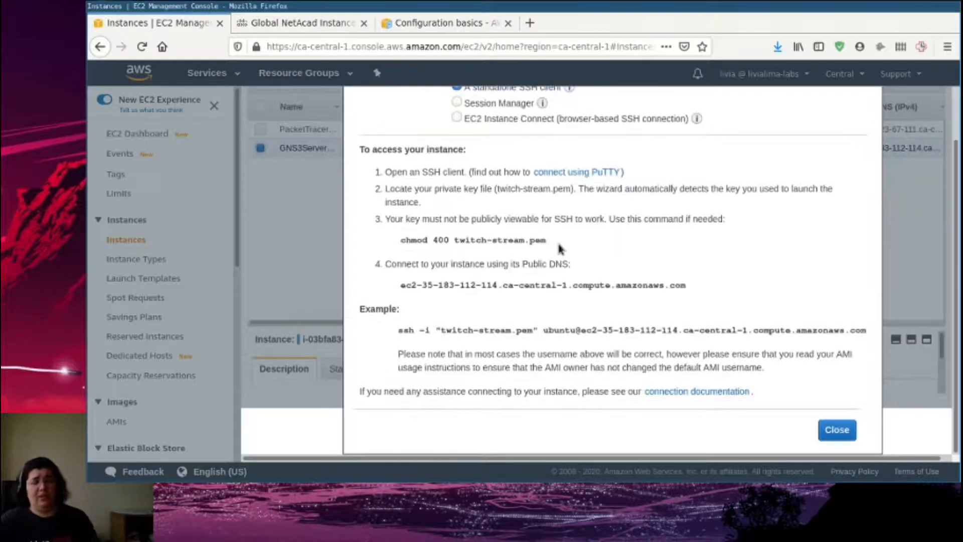
pyautogui.hotkey('alt', 'Tab')
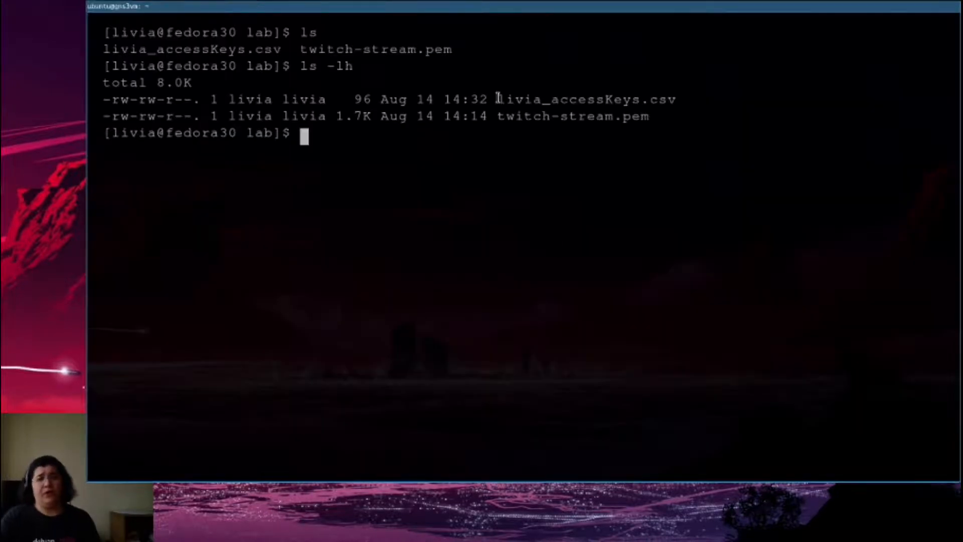
pyautogui.moveTo(496, 99); pyautogui.dragTo(690, 99)
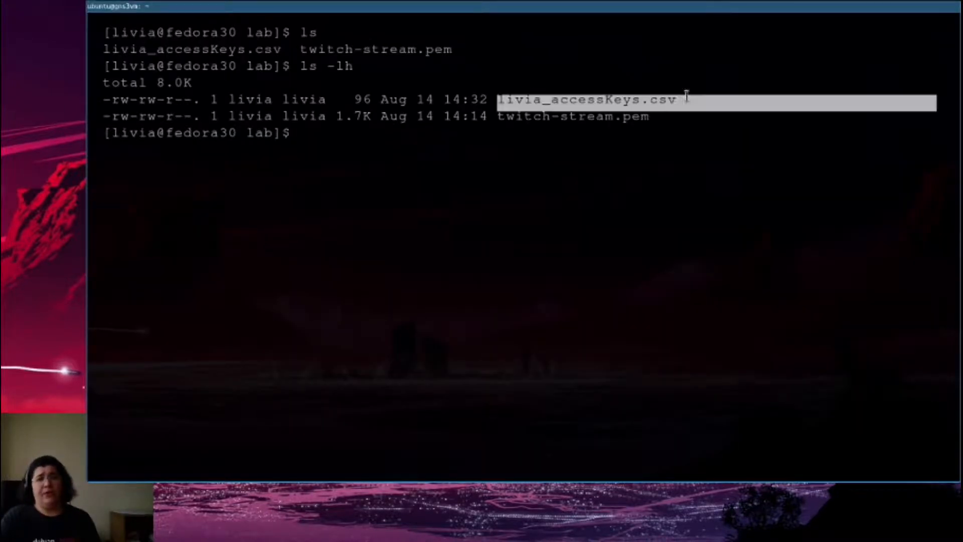
pyautogui.click(501, 119)
pyautogui.doubleClick(501, 116)
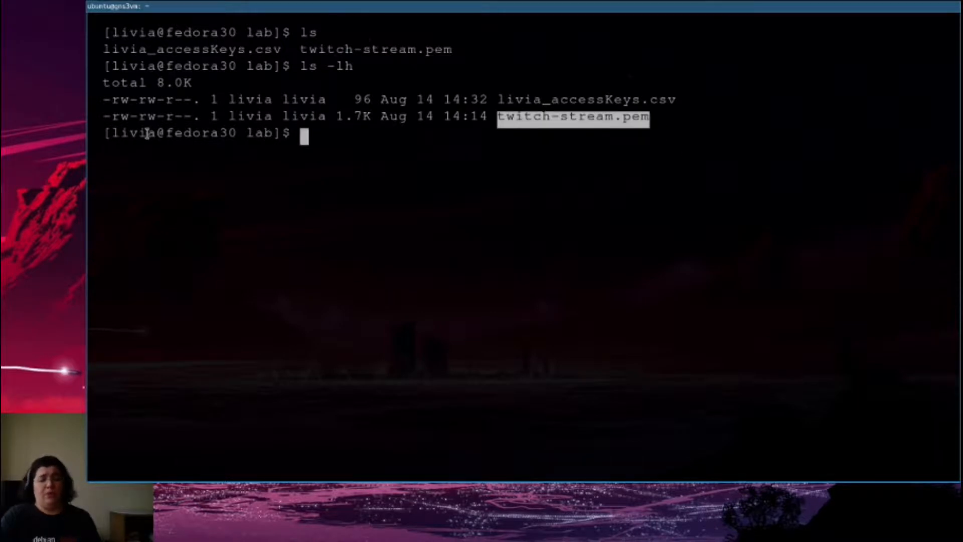
pyautogui.hotkey('alt', 'Tab')
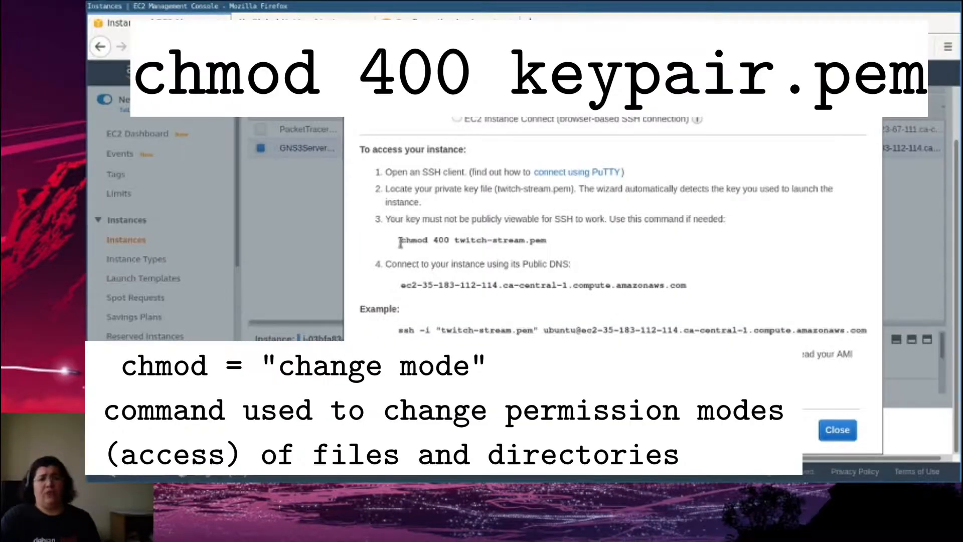
pyautogui.moveTo(402, 243); pyautogui.dragTo(450, 241)
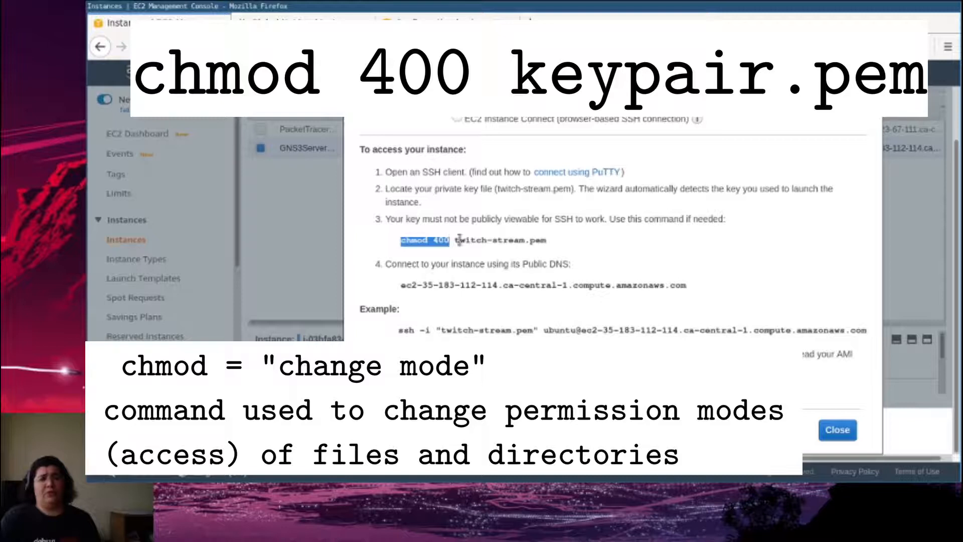
pyautogui.click(430, 240)
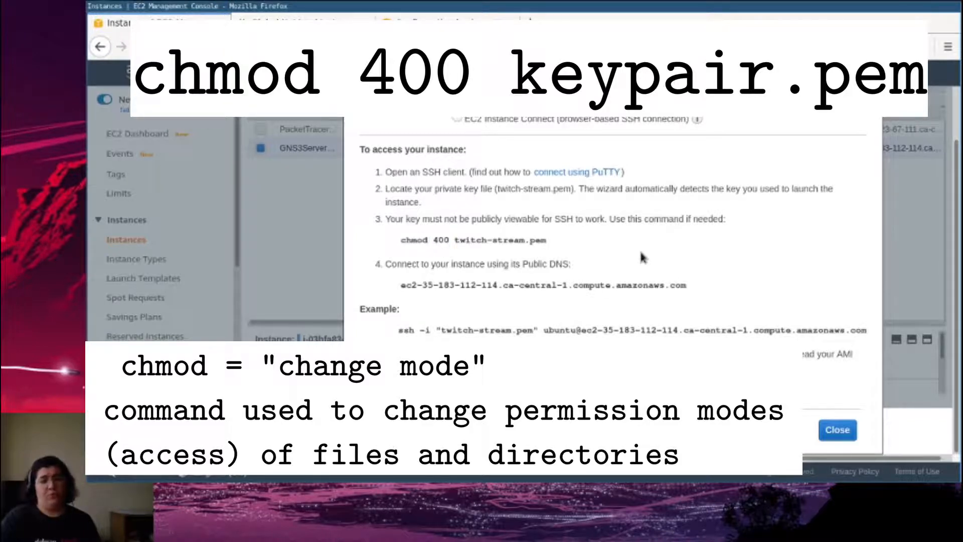
# - Examine the user, group and other permissions of twitch-stream.pem in the terminal's file listing
pyautogui.hotkey('alt', 'Tab')
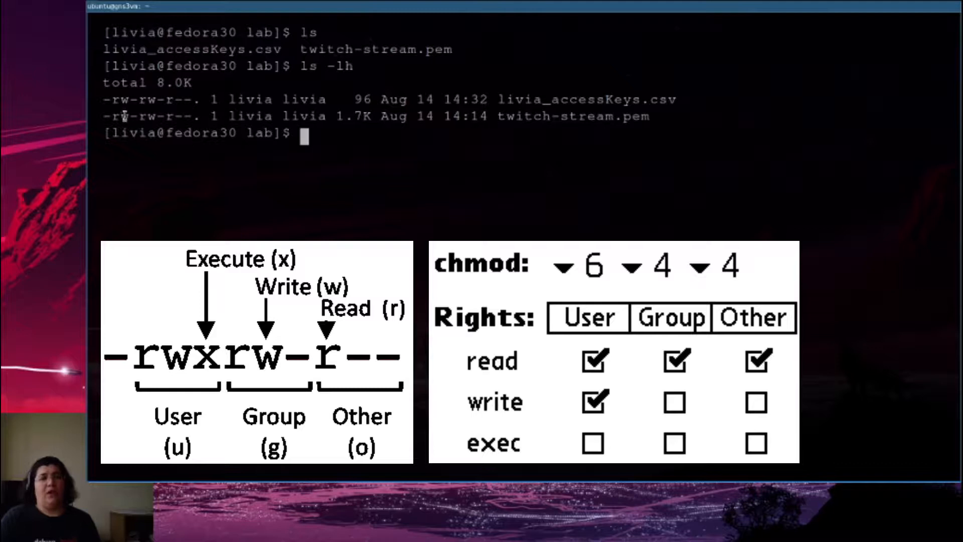
pyautogui.moveTo(111, 117); pyautogui.dragTo(187, 117)
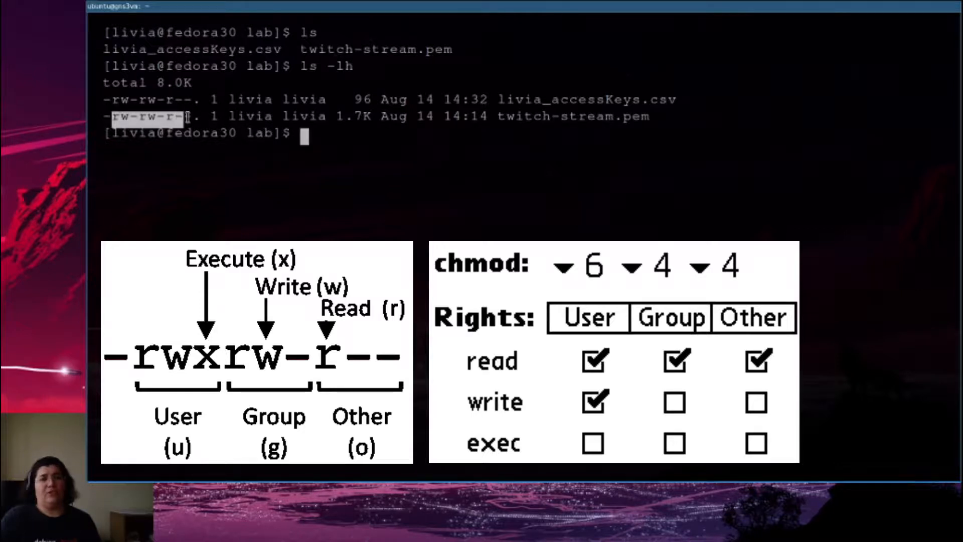
pyautogui.moveTo(104, 117); pyautogui.dragTo(672, 121)
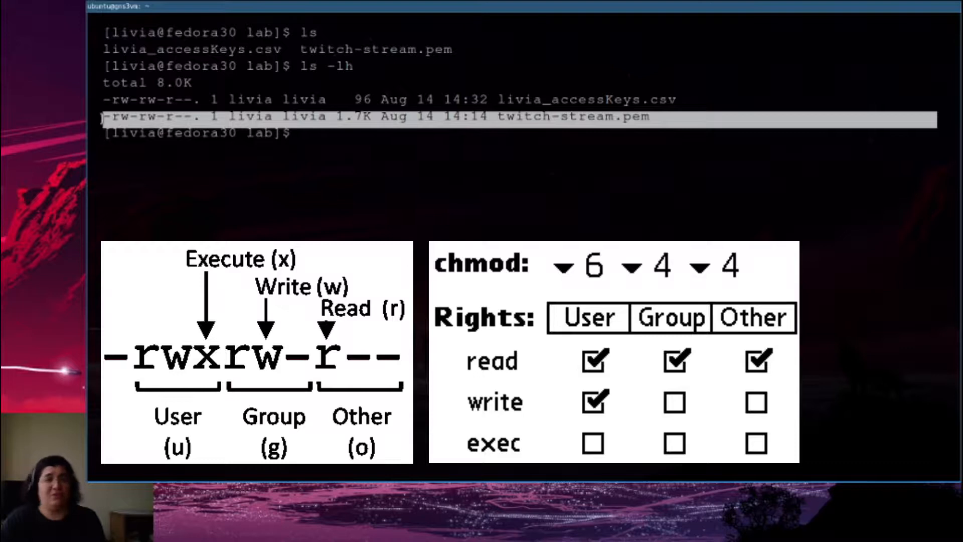
pyautogui.moveTo(123, 121); pyautogui.dragTo(136, 119)
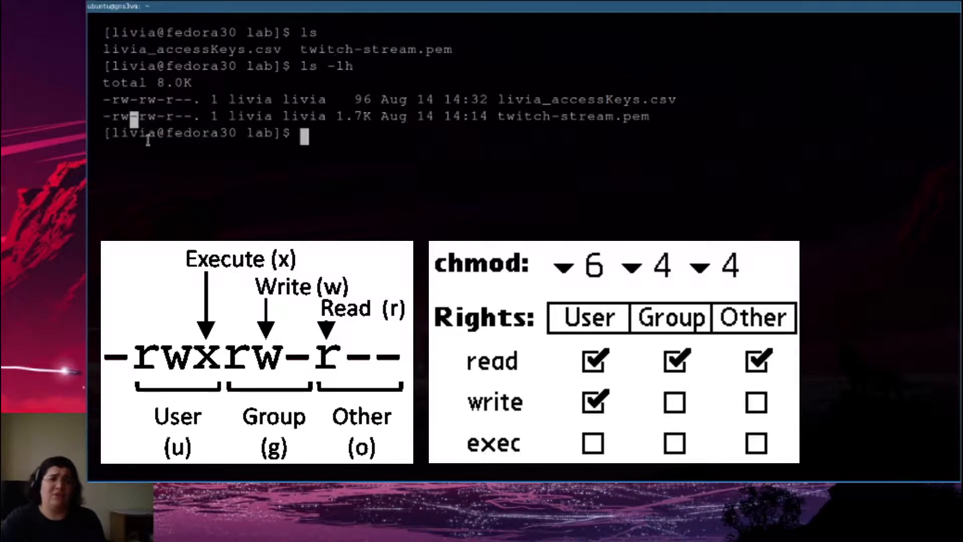
pyautogui.moveTo(139, 119); pyautogui.dragTo(193, 119)
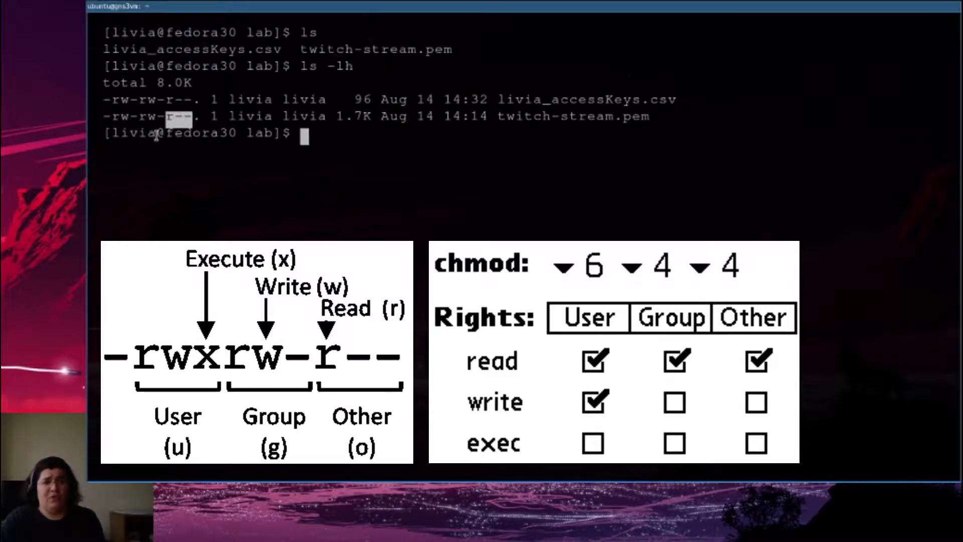
pyautogui.moveTo(111, 118); pyautogui.dragTo(195, 119)
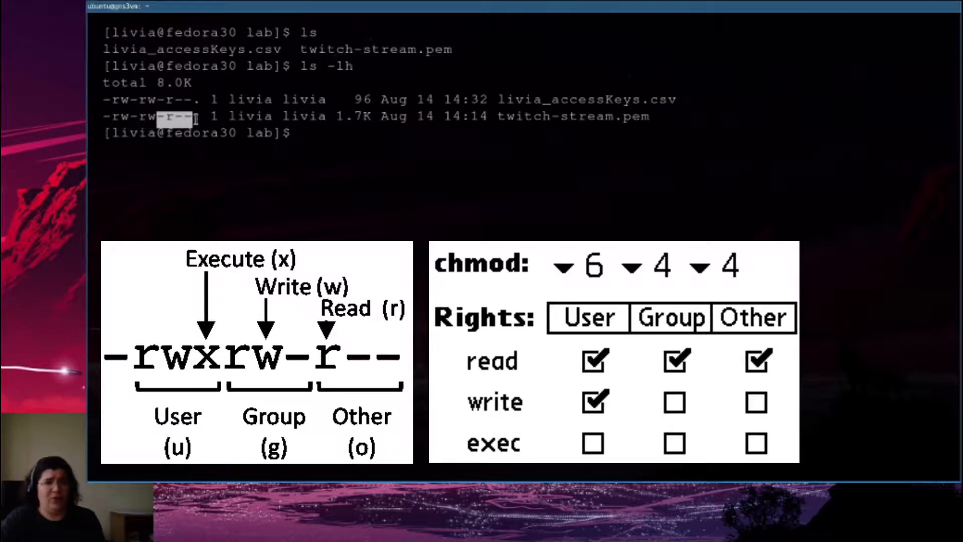
pyautogui.click(487, 199)
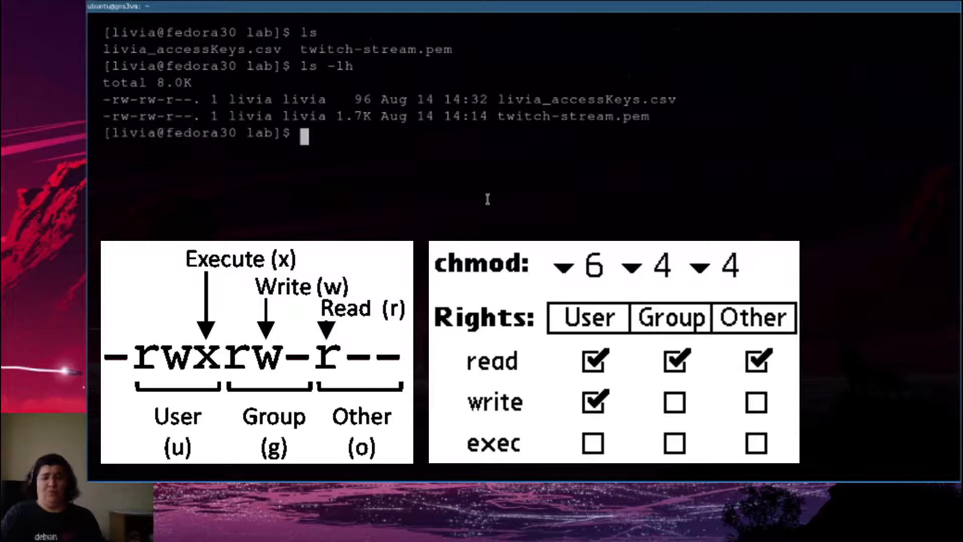
# - Restrict the key file with chmod 400 twitch-stream.pem and check its permissions with ls -lh
pyautogui.write('chmn')
pyautogui.press('BackSpace')
pyautogui.write('od')
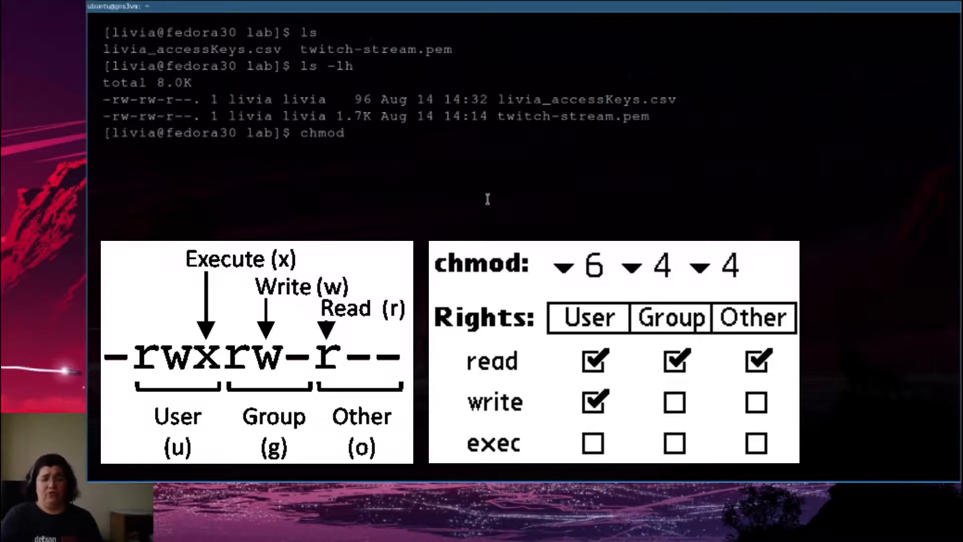
pyautogui.write(' 400 twitch-stream.pem')
pyautogui.press('Return')
pyautogui.write('ls -lh')
pyautogui.press('Return')
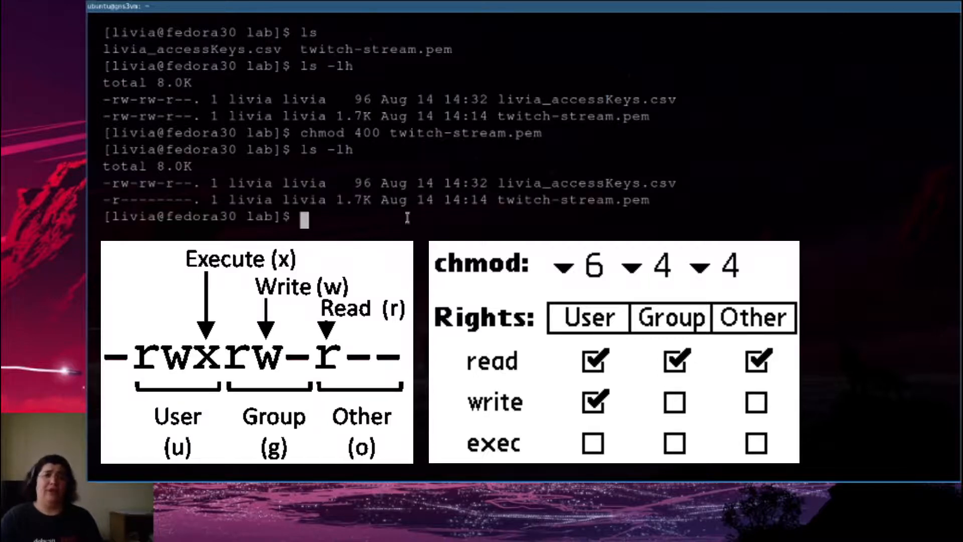
pyautogui.moveTo(108, 200); pyautogui.dragTo(190, 201)
pyautogui.click(189, 200)
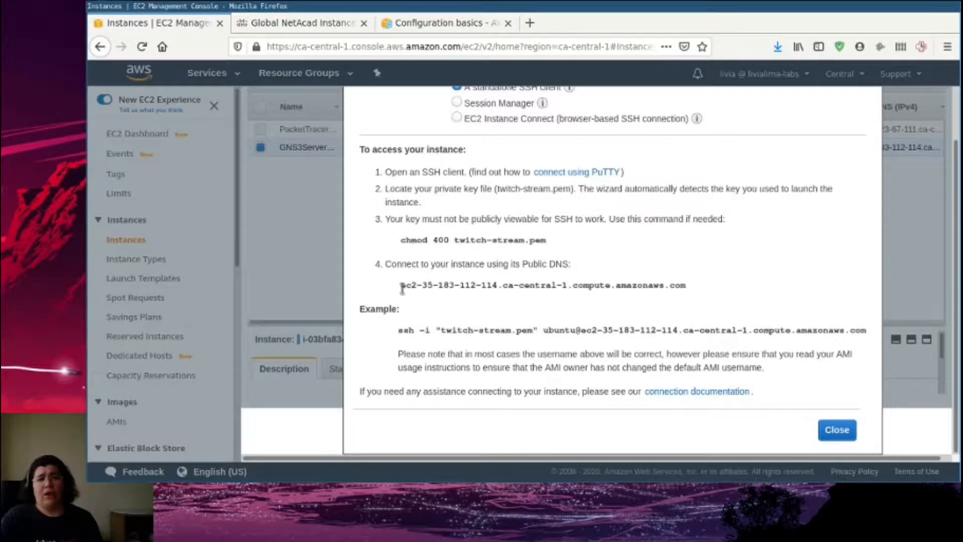
# - Connect to the GNS3 server as ubuntu using the example SSH command with twitch-stream.pem, and accept the host's authenticity with yes
pyautogui.moveTo(457, 289); pyautogui.dragTo(696, 291)
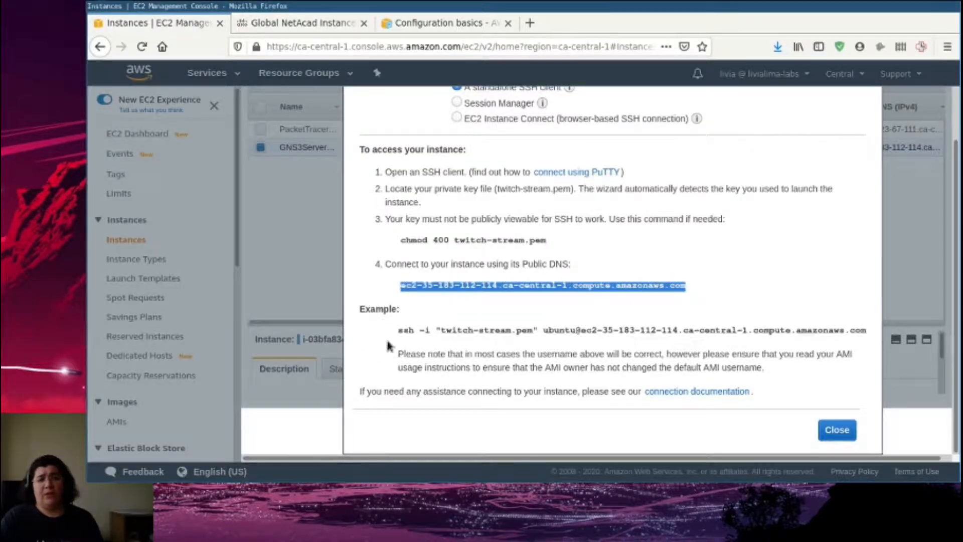
pyautogui.click(402, 330)
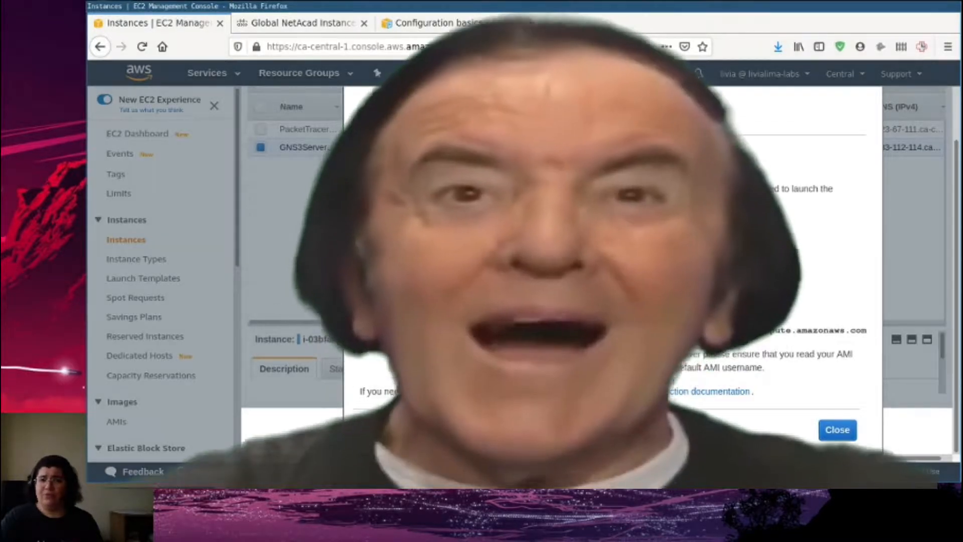
pyautogui.tripleClick(570, 328)
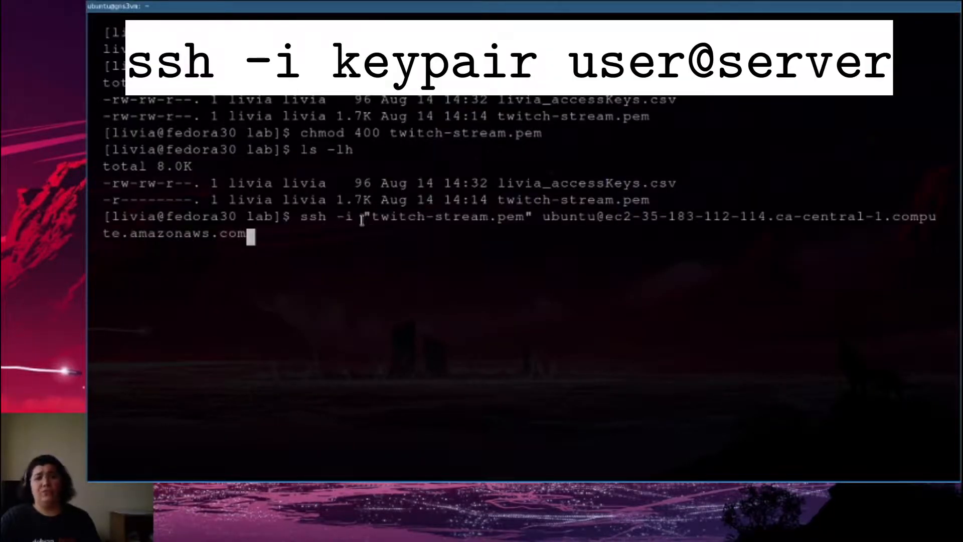
pyautogui.moveTo(363, 219); pyautogui.dragTo(514, 220)
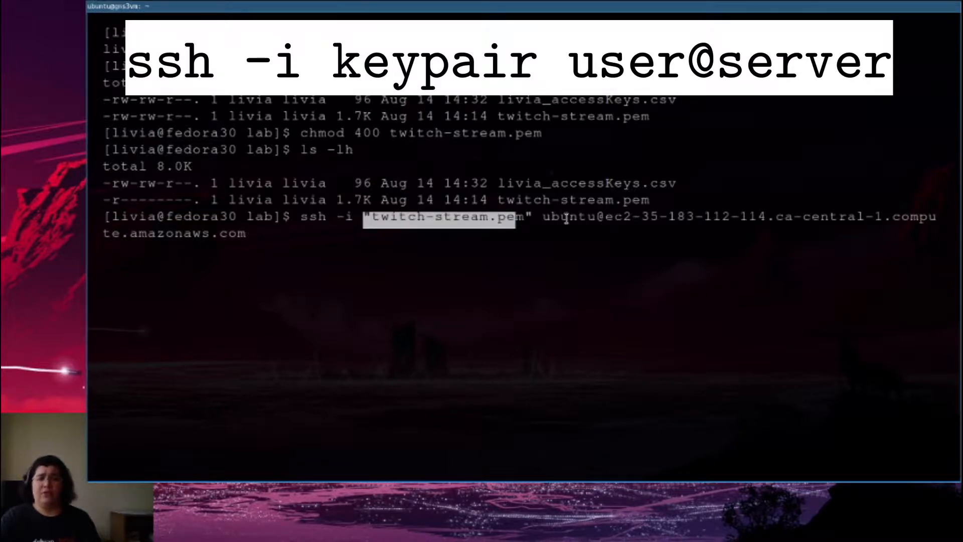
pyautogui.moveTo(595, 219); pyautogui.dragTo(543, 219)
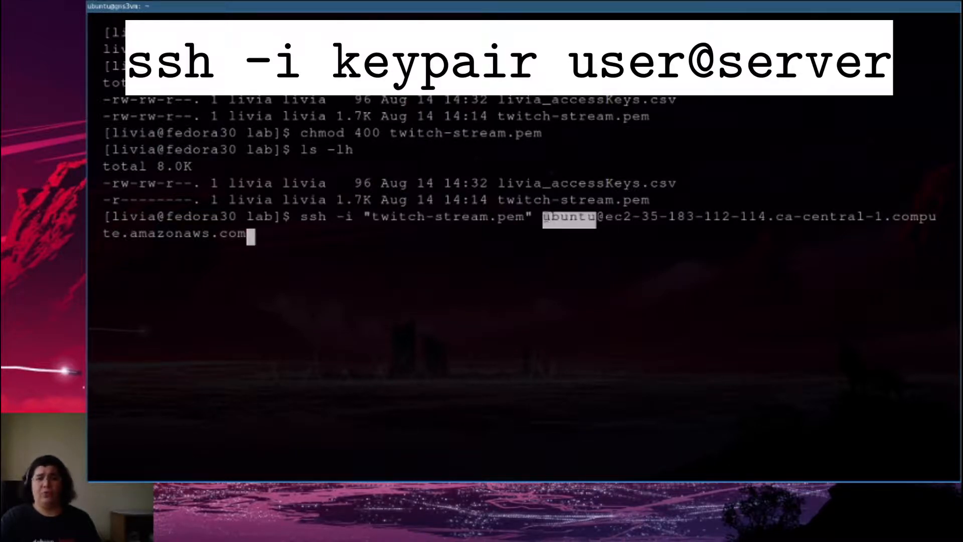
pyautogui.click(598, 217)
pyautogui.moveTo(604, 216); pyautogui.dragTo(248, 233)
pyautogui.press('Return')
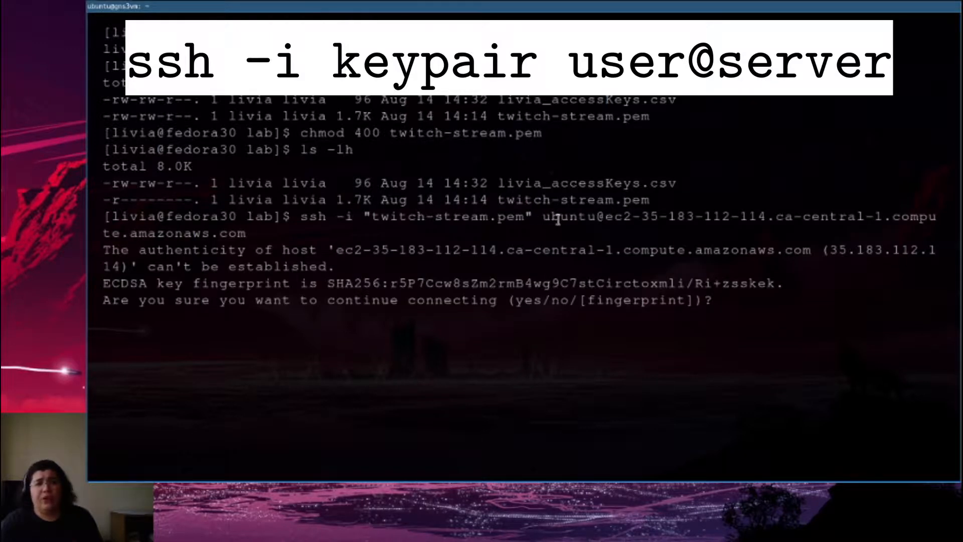
pyautogui.write('yes')
pyautogui.press('Return')
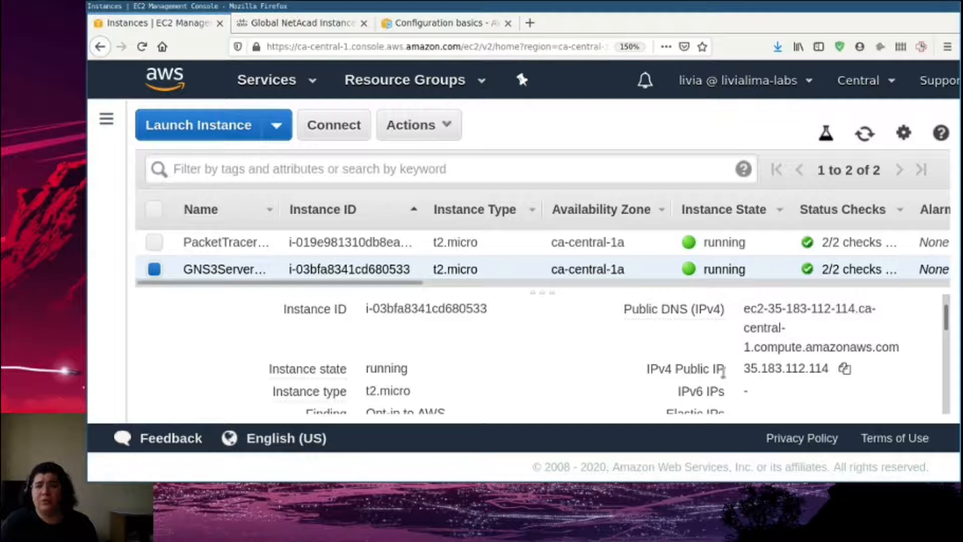
# - Check the instance's IP details in the EC2 console and the eth0 address in the terminal, and switch to root with sudo su
pyautogui.scroll(-4, 585, 359)
pyautogui.scroll(-4, 585, 359)
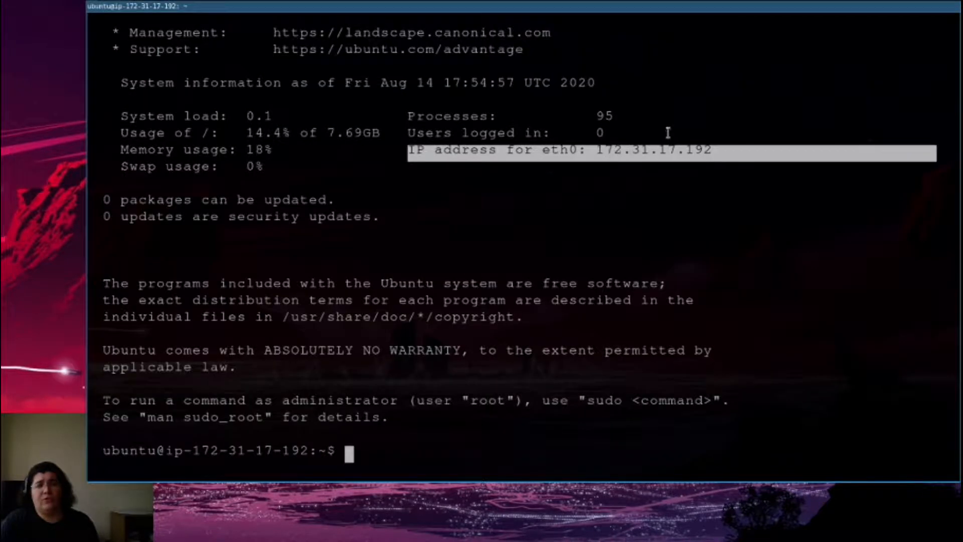
pyautogui.click(719, 150)
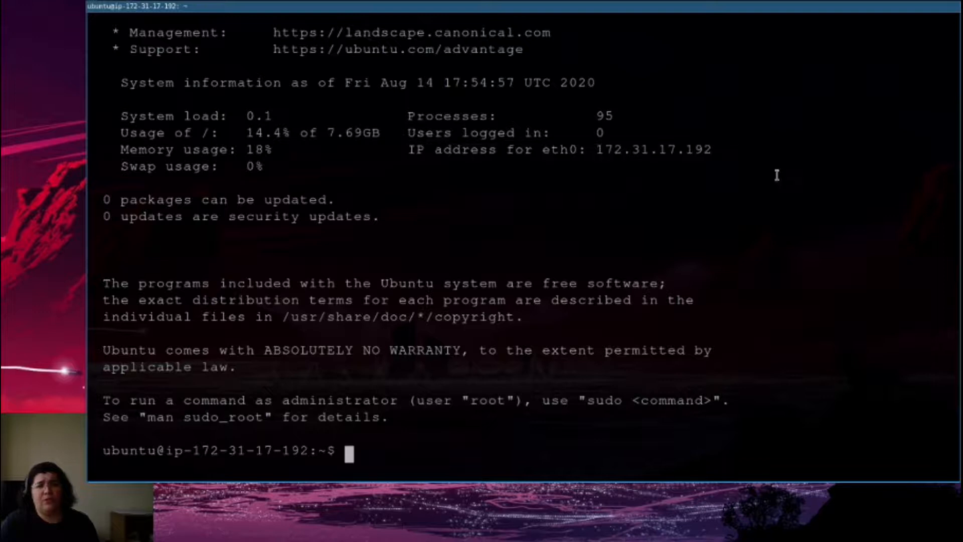
pyautogui.moveTo(408, 149); pyautogui.dragTo(719, 149)
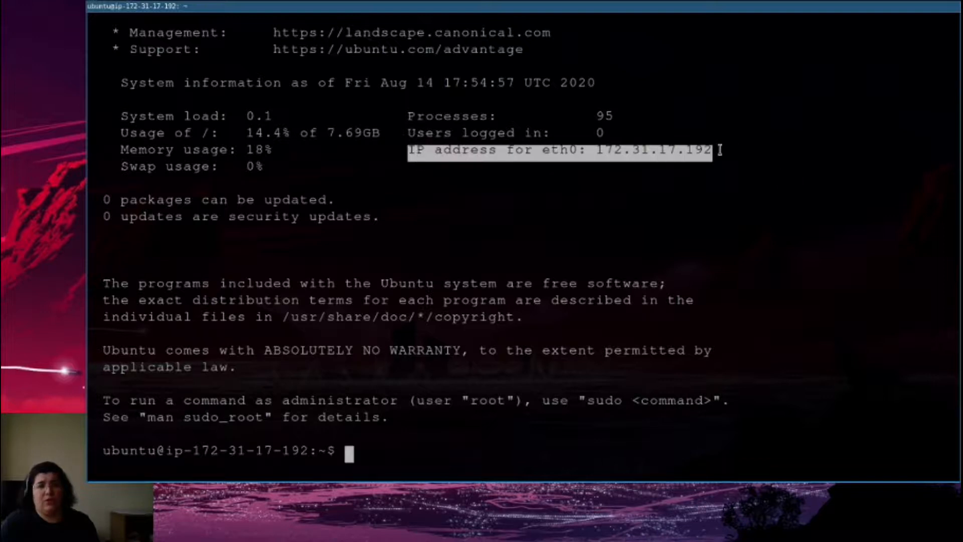
pyautogui.click(413, 176)
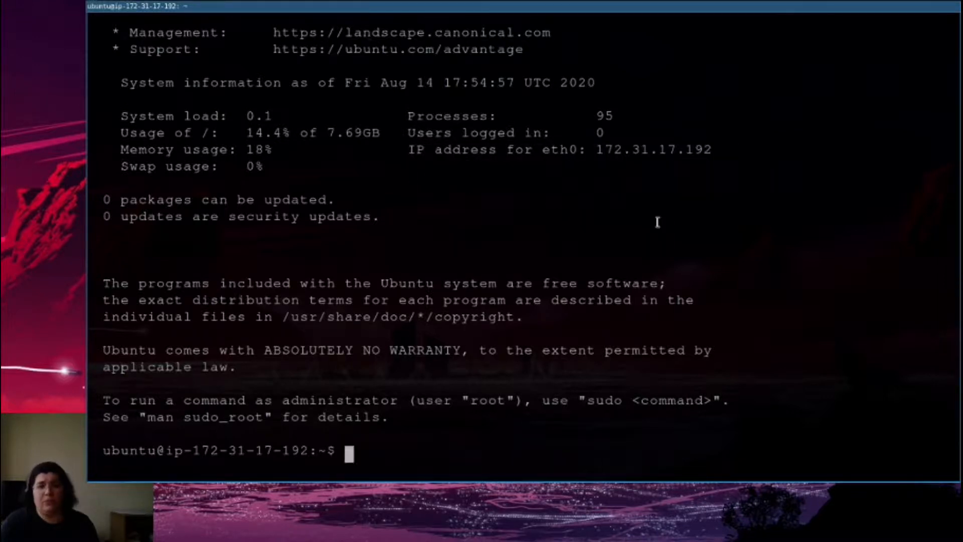
pyautogui.moveTo(713, 149); pyautogui.dragTo(594, 150)
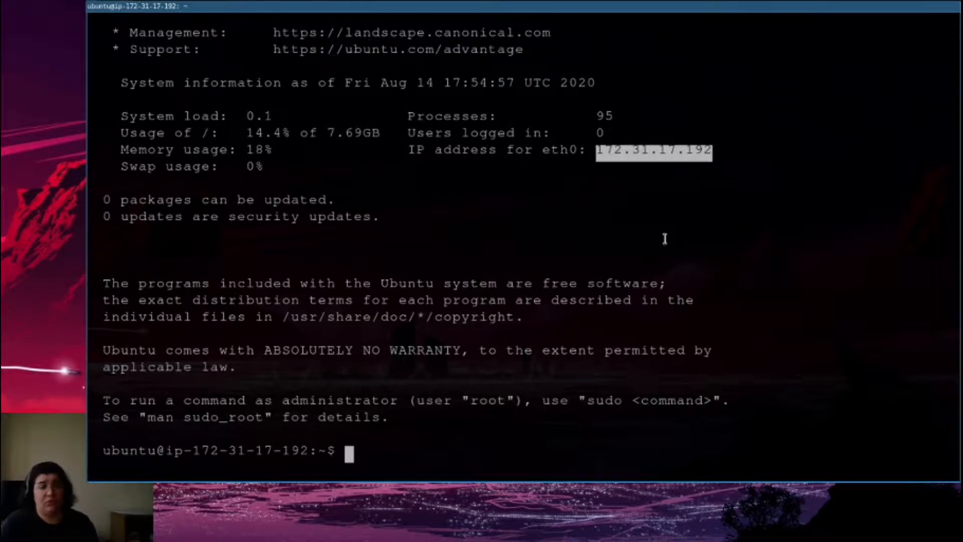
pyautogui.write('sudo su')
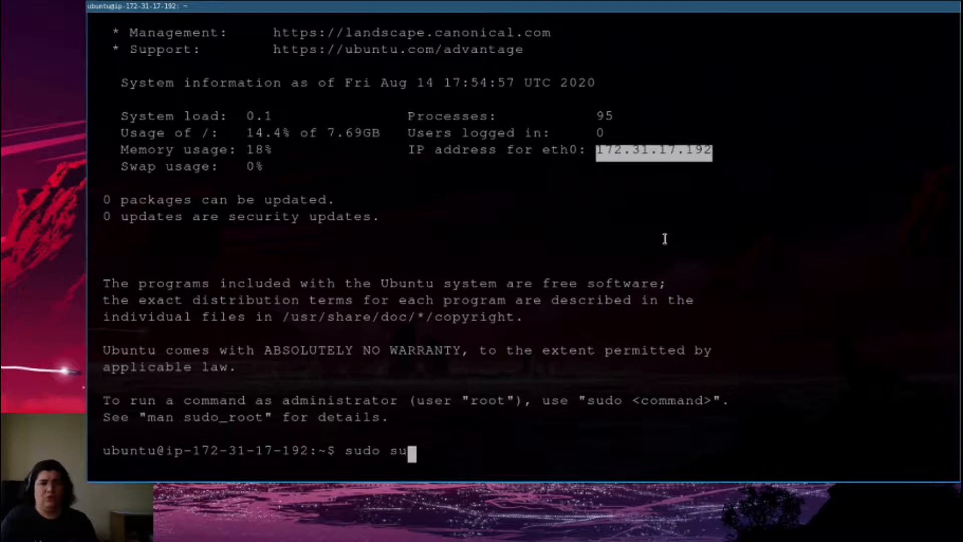
pyautogui.press('Return')
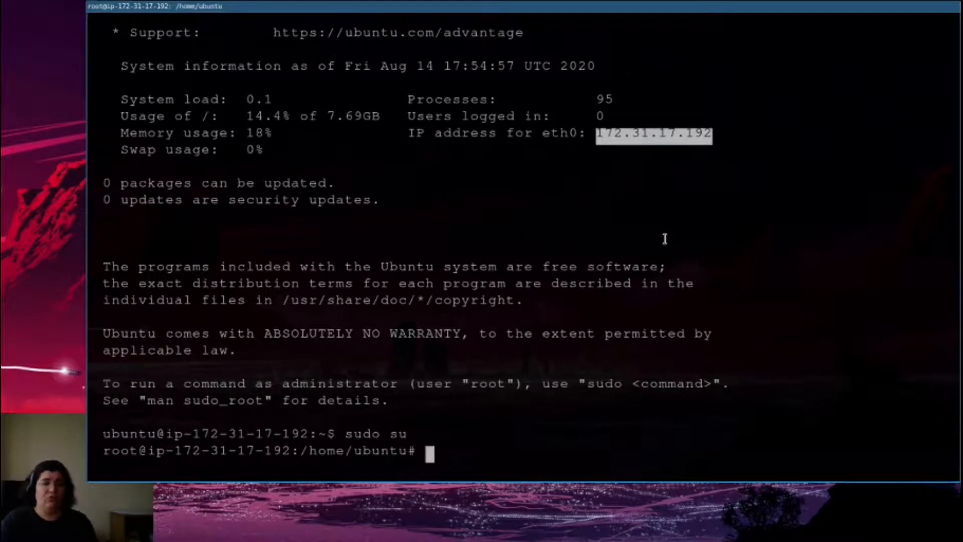
# - Open docs.gns3.com in a new browser tab and expand the Installation section of the Getting Started guide
pyautogui.hotkey('alt', 'Tab')
pyautogui.click(529, 23)
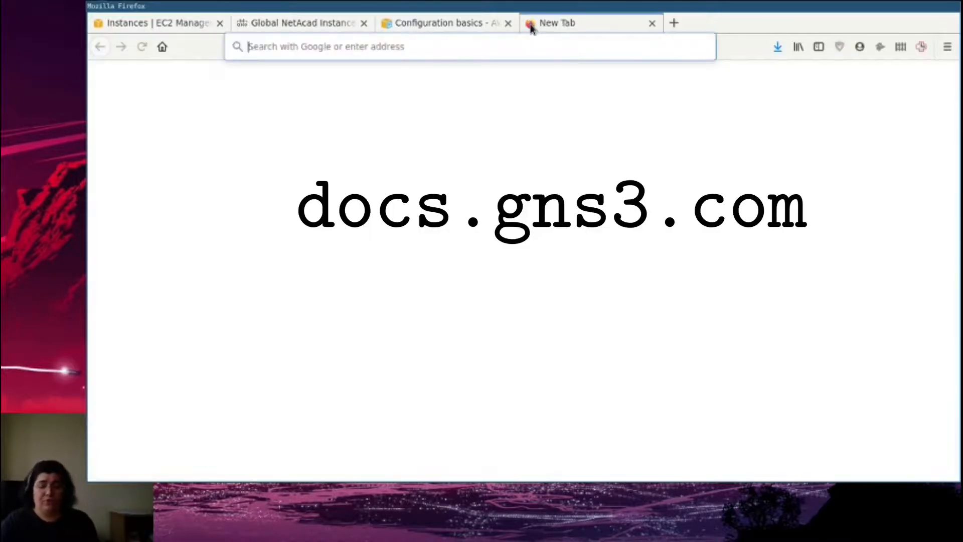
pyautogui.write('docs.')
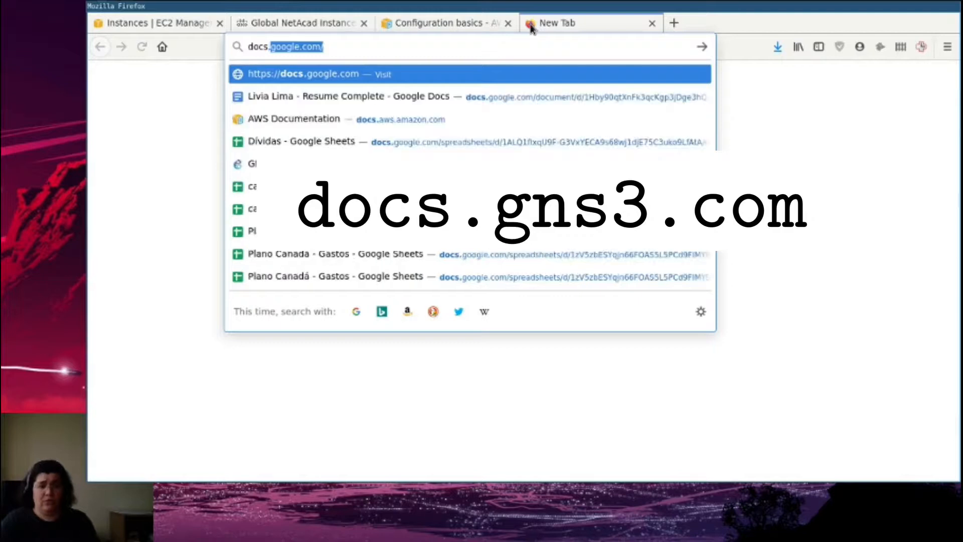
pyautogui.write('gns3.com')
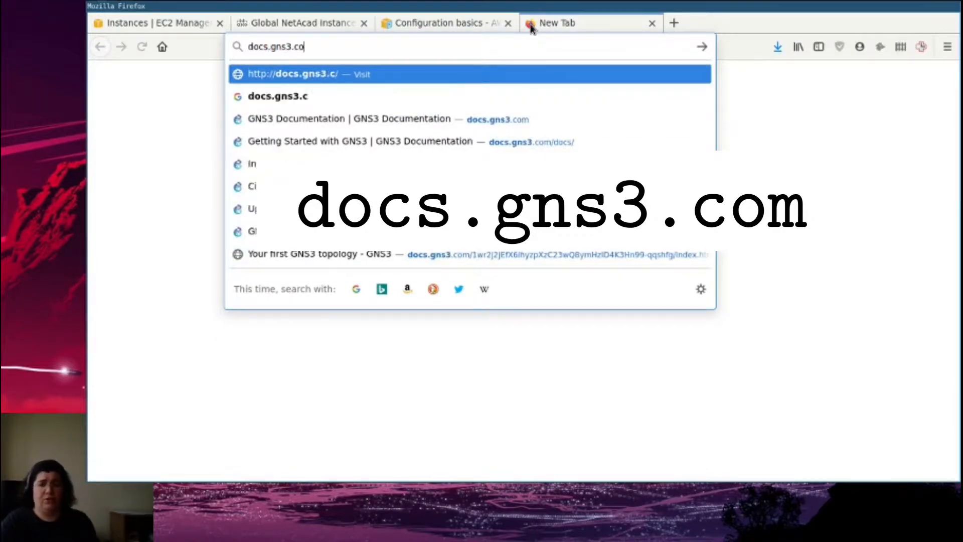
pyautogui.press('Return')
pyautogui.click(533, 340)
pyautogui.click(147, 171)
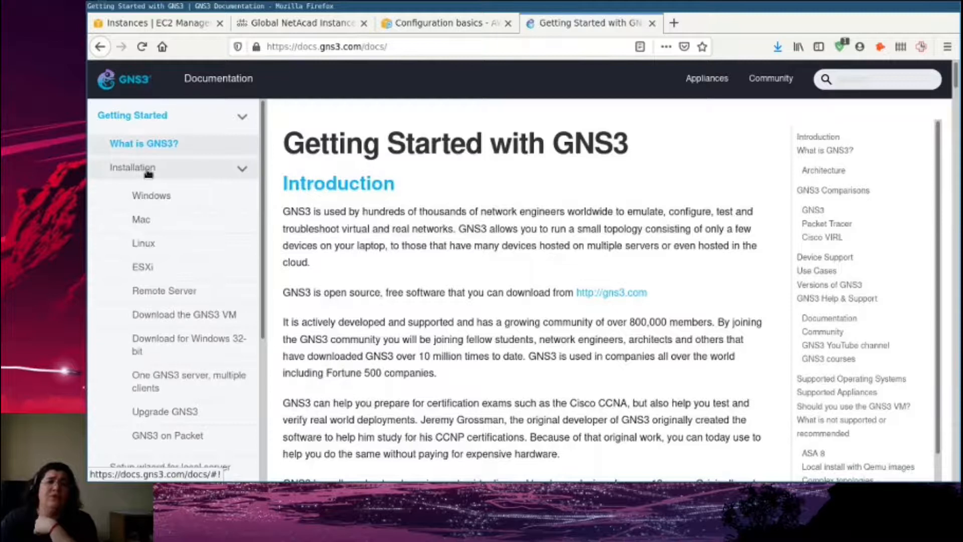
# - Copy the install commands from the docs' Remote Server page and run them in the root shell, using --with-openvpn --with-iou --with-i386-repository
pyautogui.click(155, 296)
pyautogui.scroll(-5, 501, 301)
pyautogui.moveTo(711, 327); pyautogui.dragTo(267, 299)
pyautogui.press('super+c')
pyautogui.hotkey('alt', 'Tab')
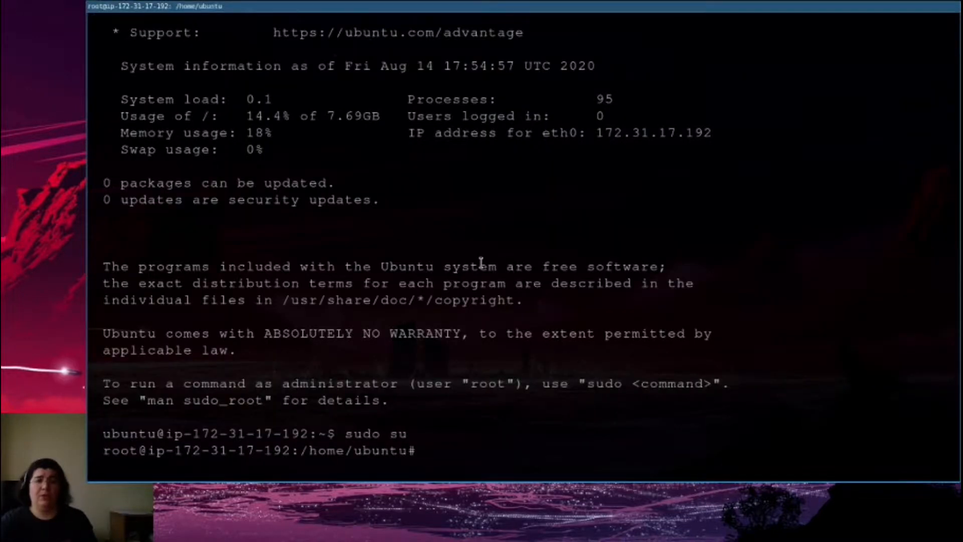
pyautogui.middleClick(483, 259)
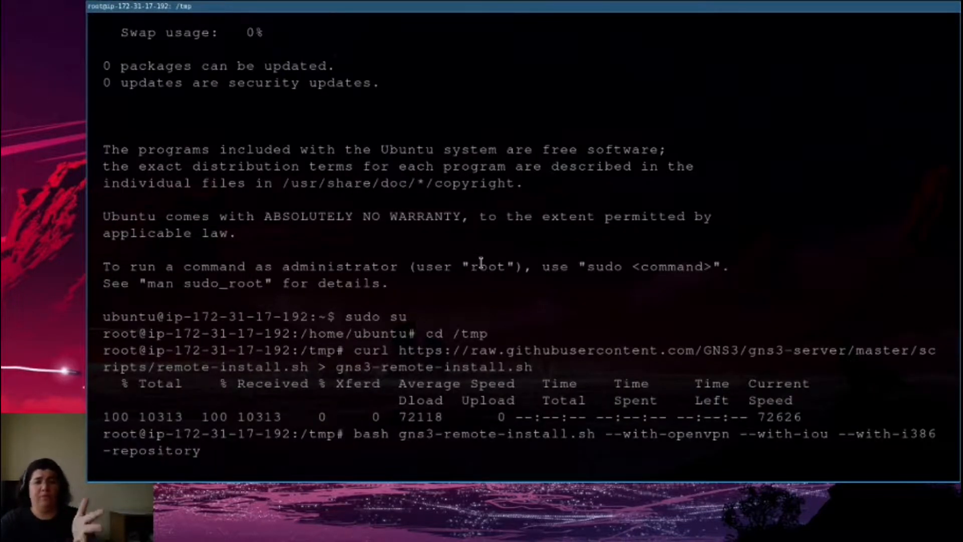
pyautogui.press('Return')
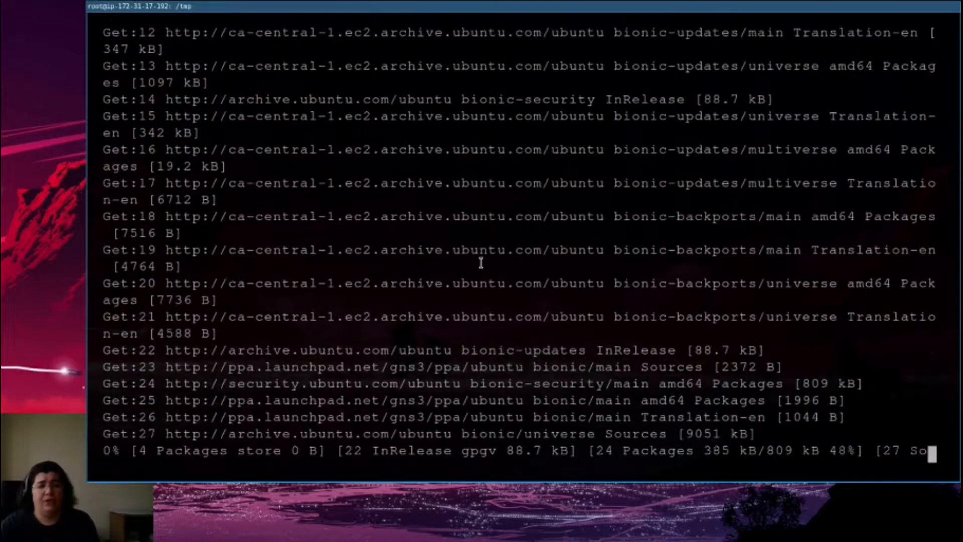
# - Open openvpn.net in a new browser tab and review the OpenVPN Connect client downloads for each operating system
pyautogui.hotkey('alt', 'Tab')
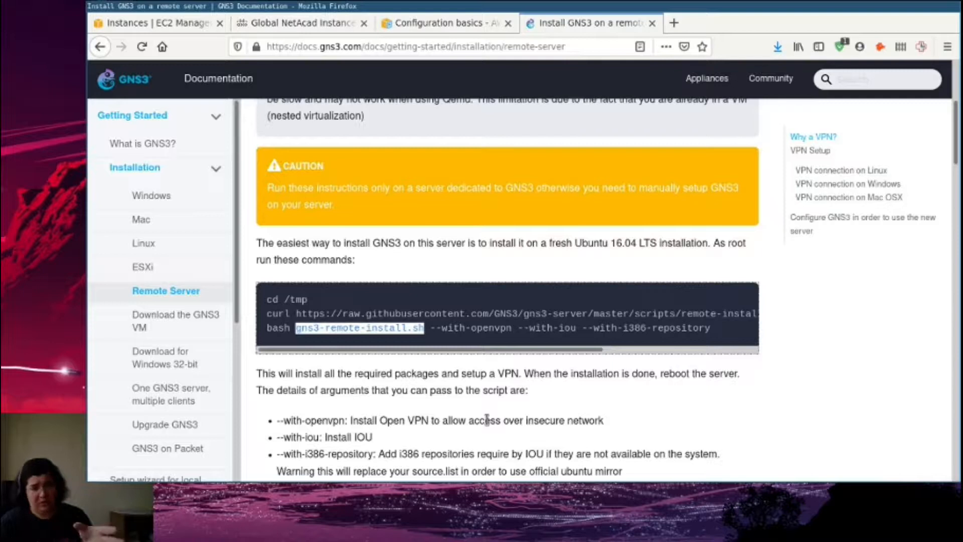
pyautogui.hotkey('alt', 'Tab')
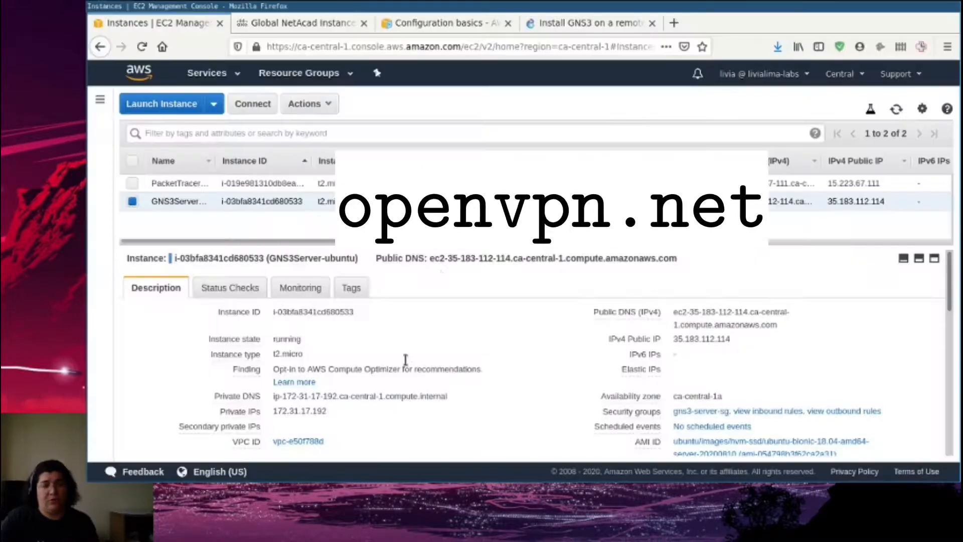
pyautogui.hotkey('ctrl', 't')
pyautogui.write('openvpn.')
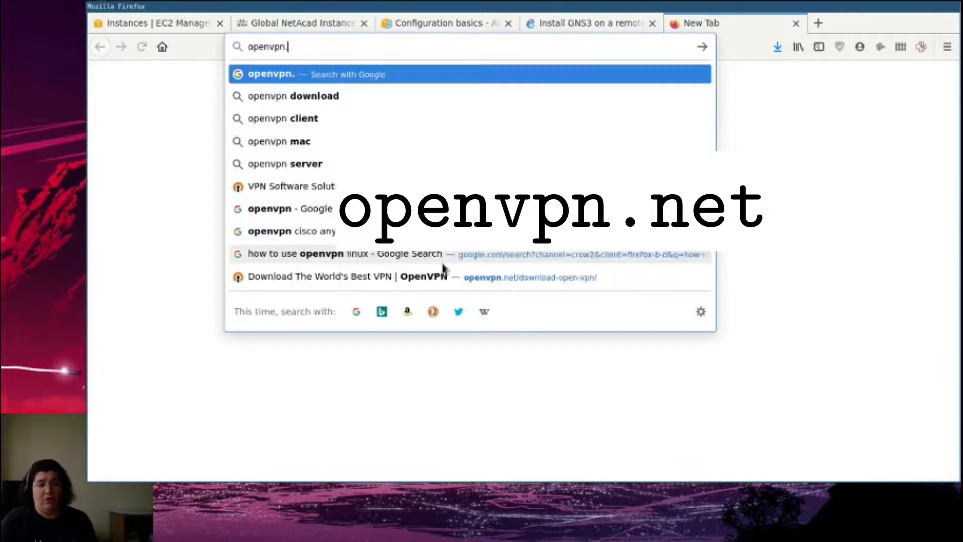
pyautogui.write('net')
pyautogui.press('Return')
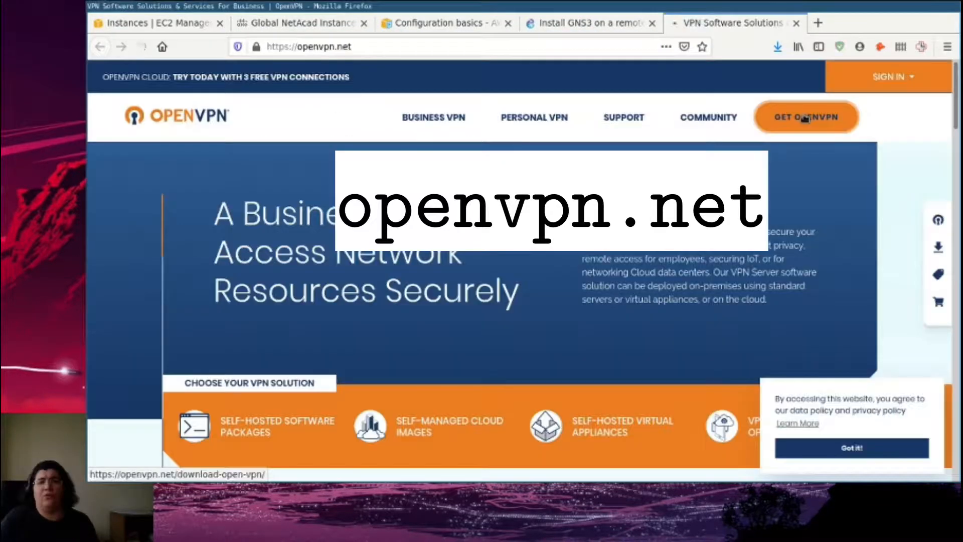
pyautogui.scroll(-6, 164, 262)
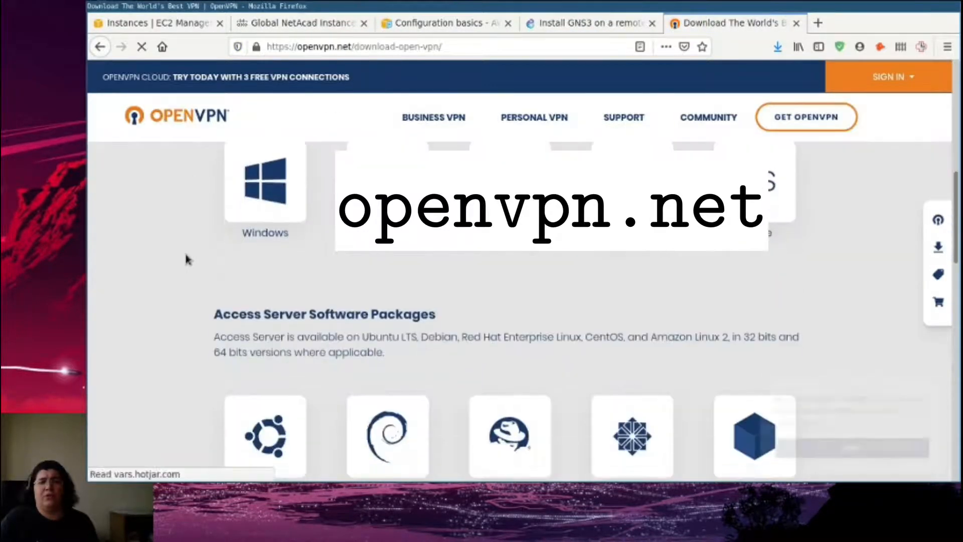
pyautogui.scroll(2, 185, 260)
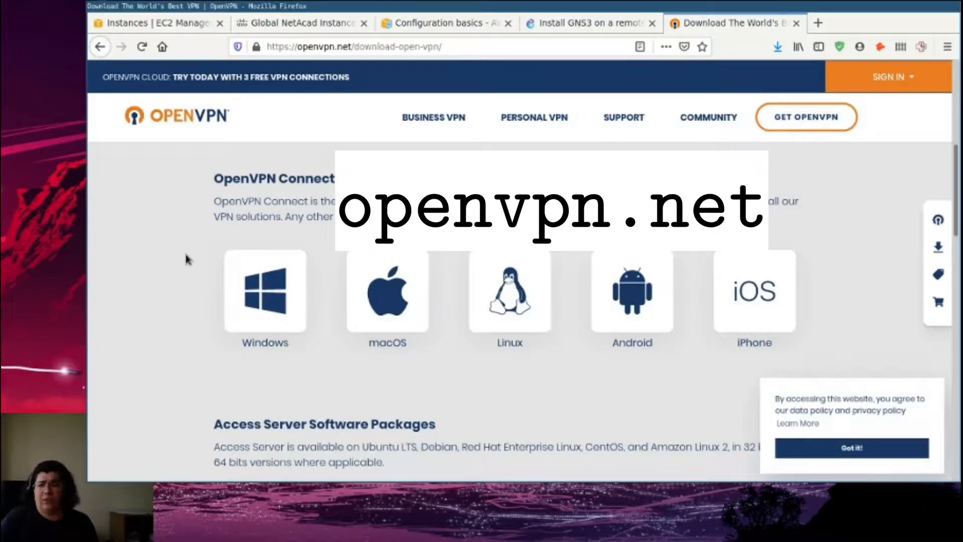
pyautogui.scroll(-5, 187, 259)
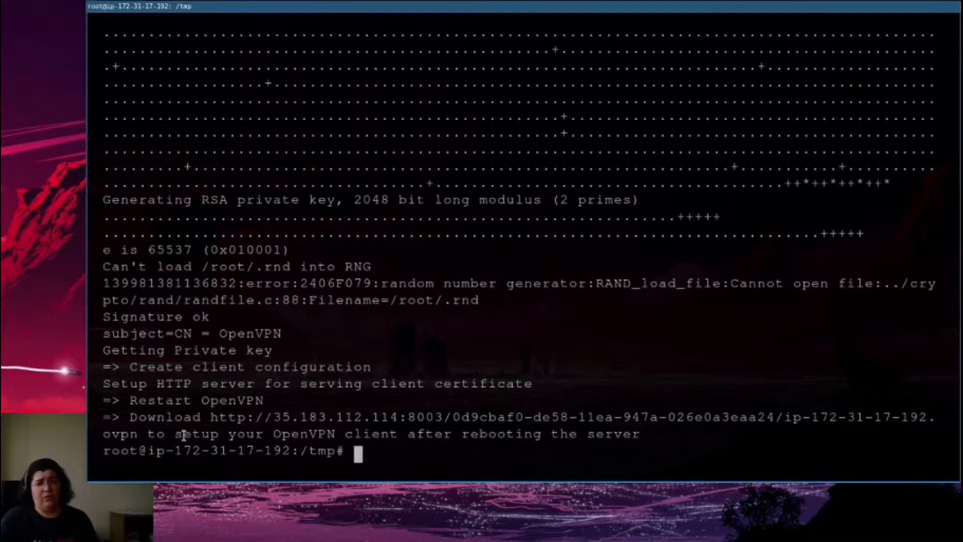
# - Restart the server with reboot now and reconnect to it by repeating the SSH command that uses twitch-stream.pem
pyautogui.moveTo(184, 435); pyautogui.dragTo(678, 434)
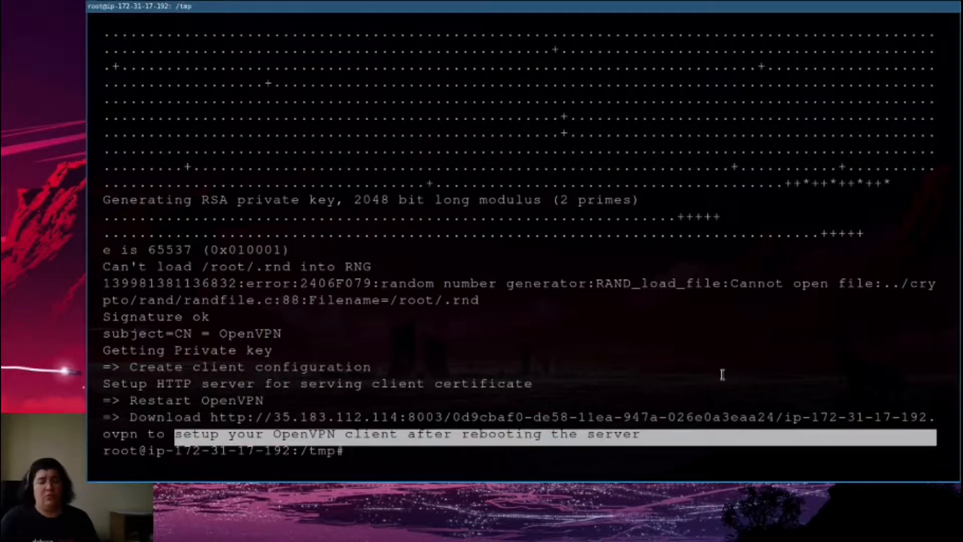
pyautogui.click(101, 453)
pyautogui.write('reboot')
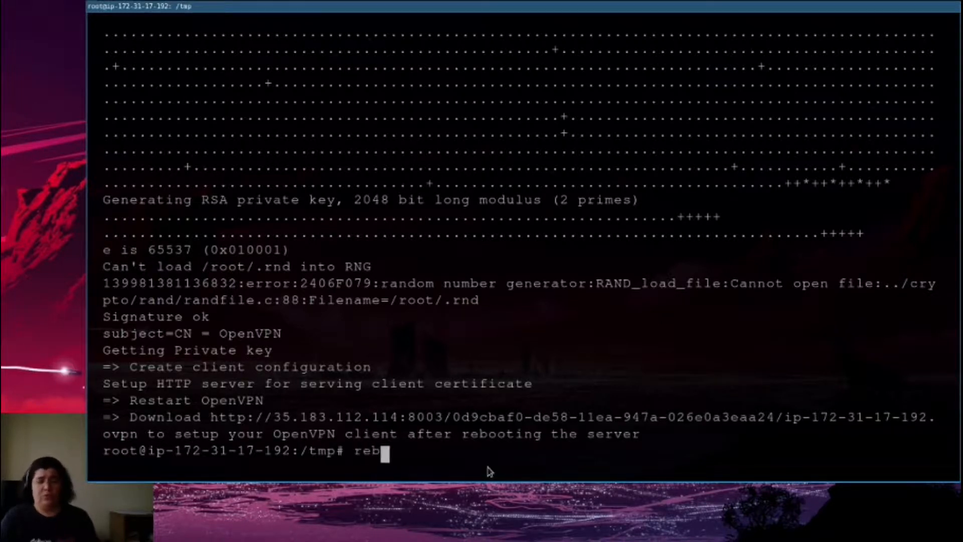
pyautogui.write(' now')
pyautogui.press('Return')
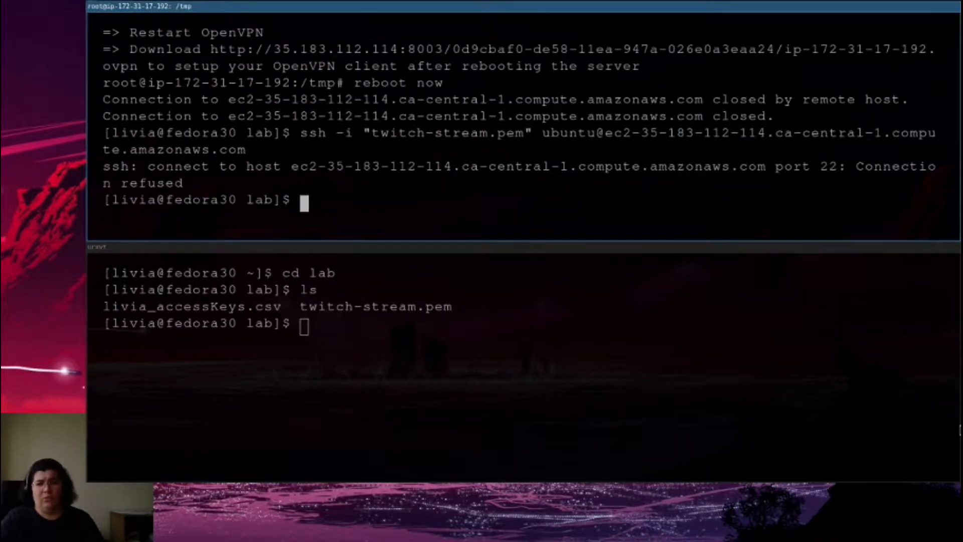
pyautogui.press('Up')
pyautogui.press('Return')
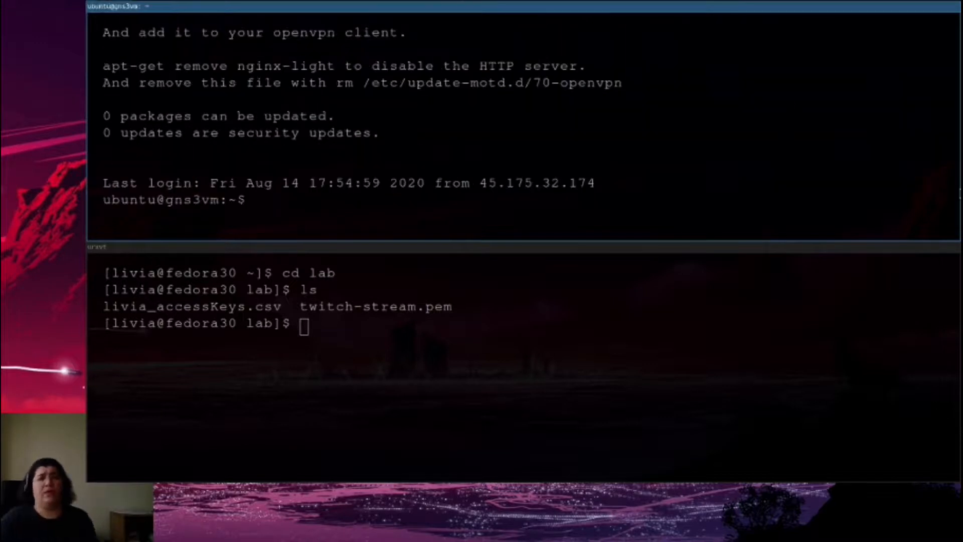
# - Examine the IP address and port in the login message's VPN configuration link and compare the address with the instance's IPv4 public IP in EC2
pyautogui.scroll(2, 828, 219)
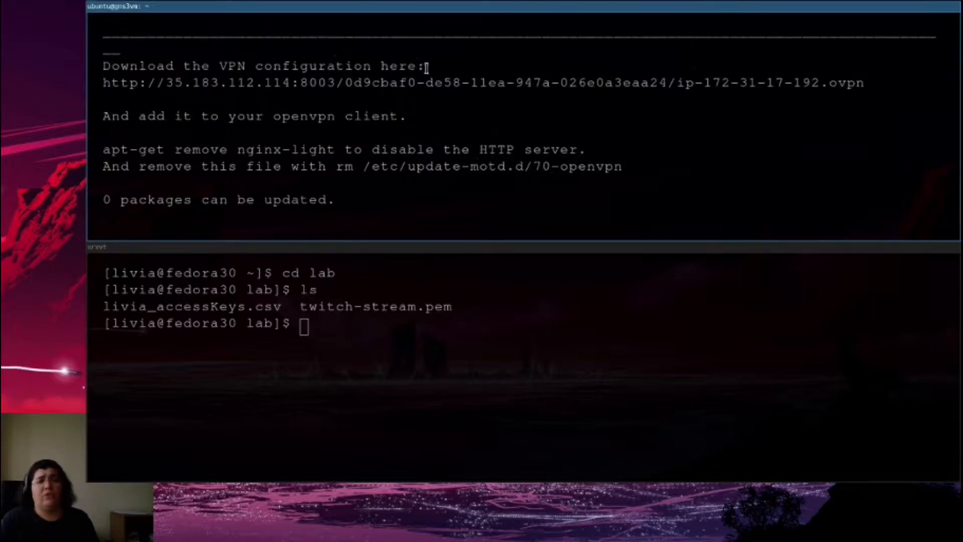
pyautogui.moveTo(163, 84); pyautogui.dragTo(292, 83)
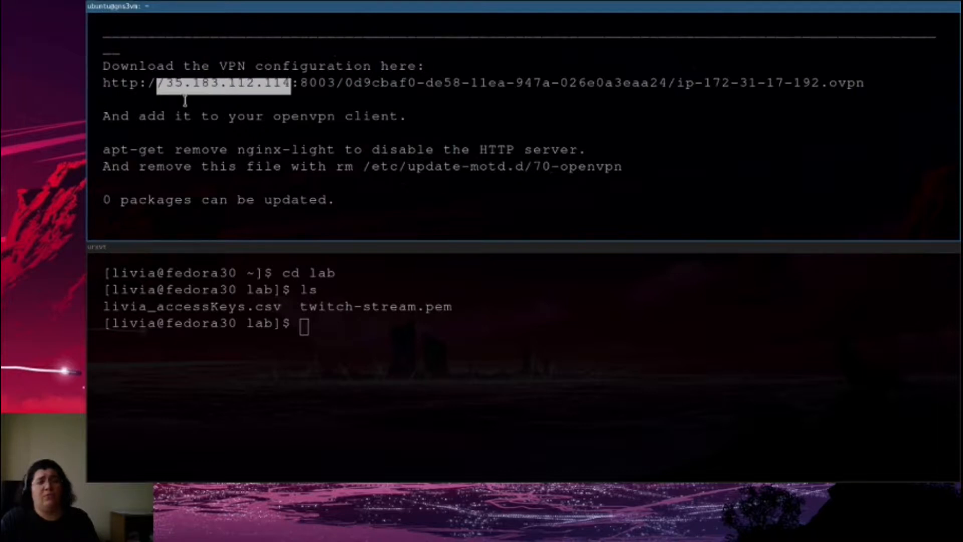
pyautogui.click(144, 102)
pyautogui.press('super+2')
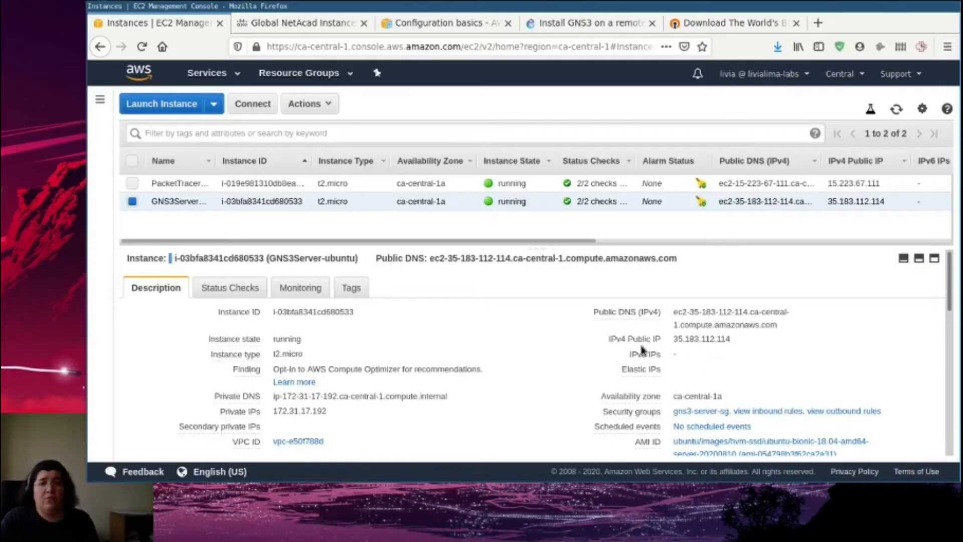
pyautogui.moveTo(608, 345); pyautogui.dragTo(652, 341)
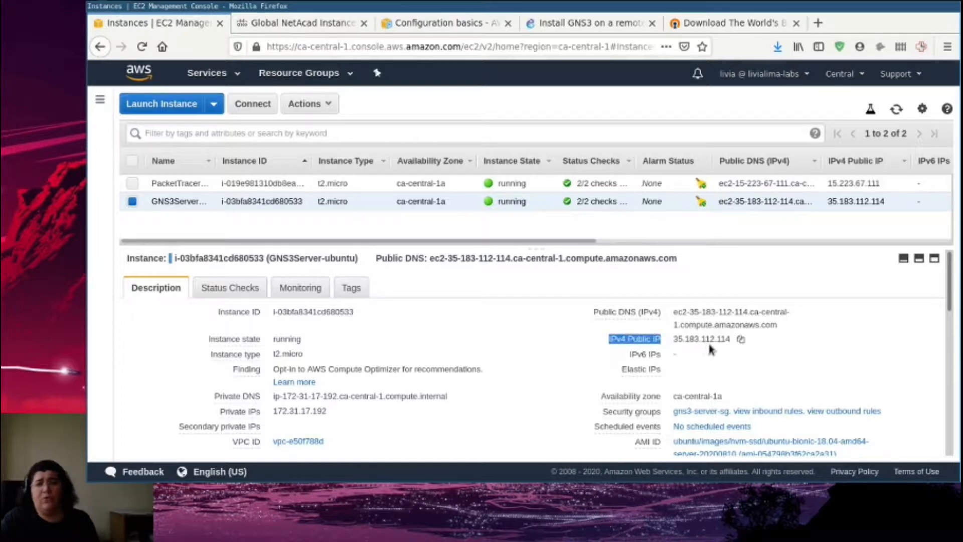
pyautogui.press('super+1')
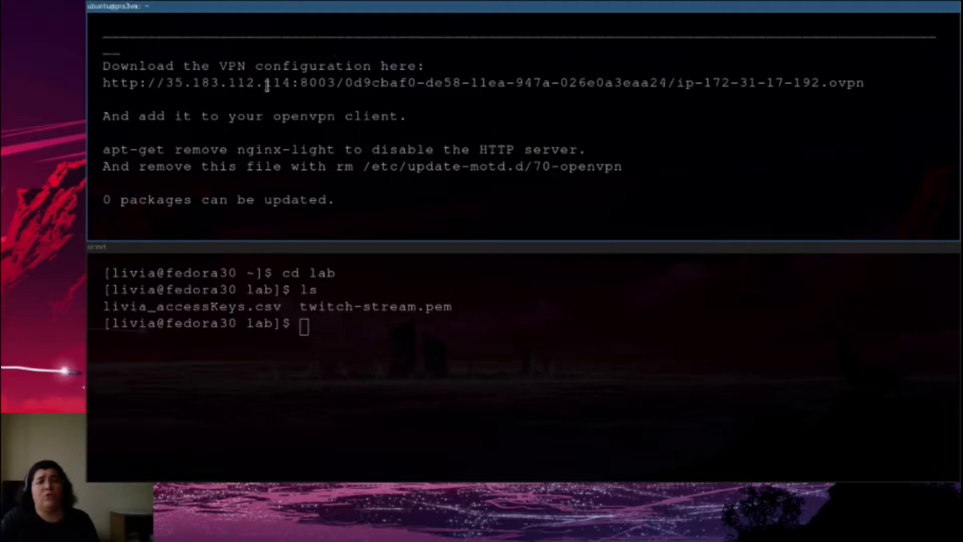
pyautogui.moveTo(292, 81); pyautogui.dragTo(335, 82)
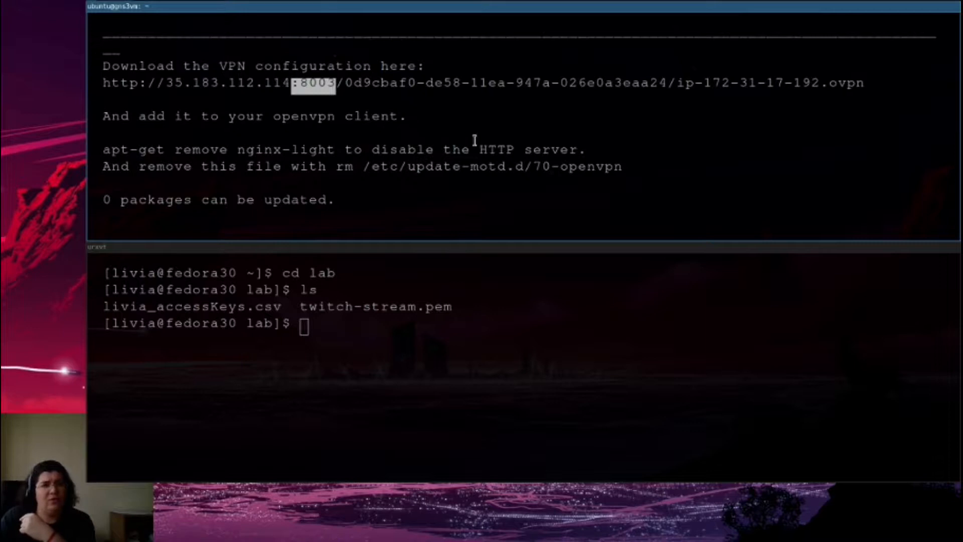
pyautogui.moveTo(299, 82); pyautogui.dragTo(342, 86)
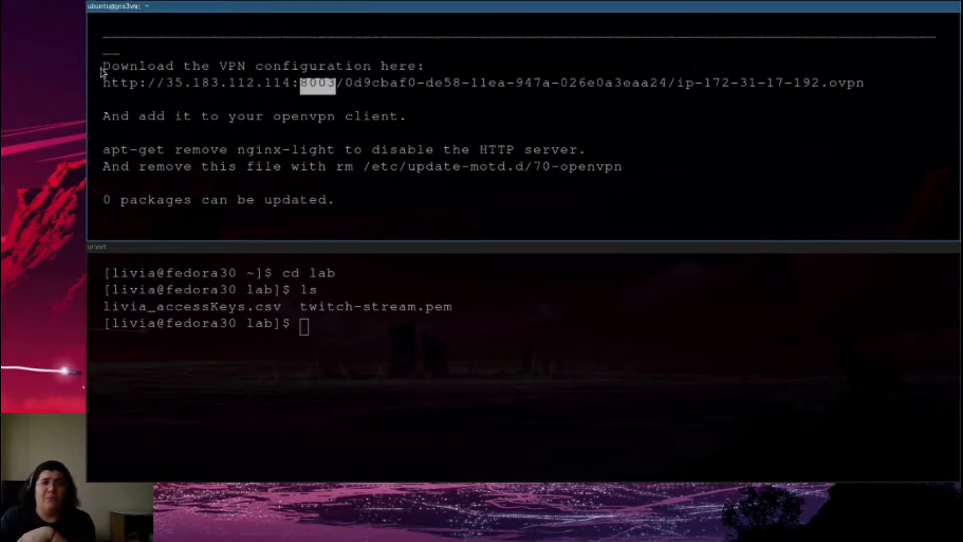
pyautogui.moveTo(420, 67); pyautogui.dragTo(95, 69)
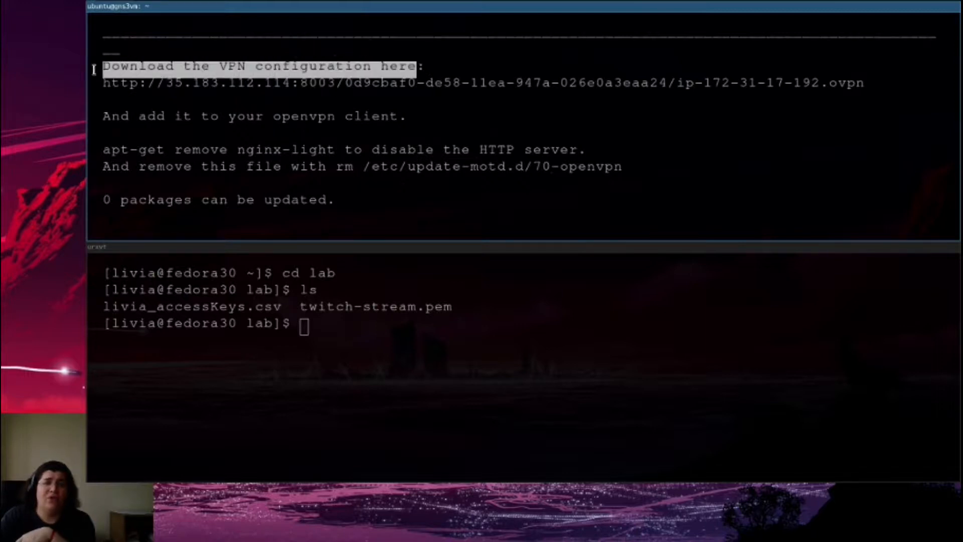
pyautogui.click(147, 88)
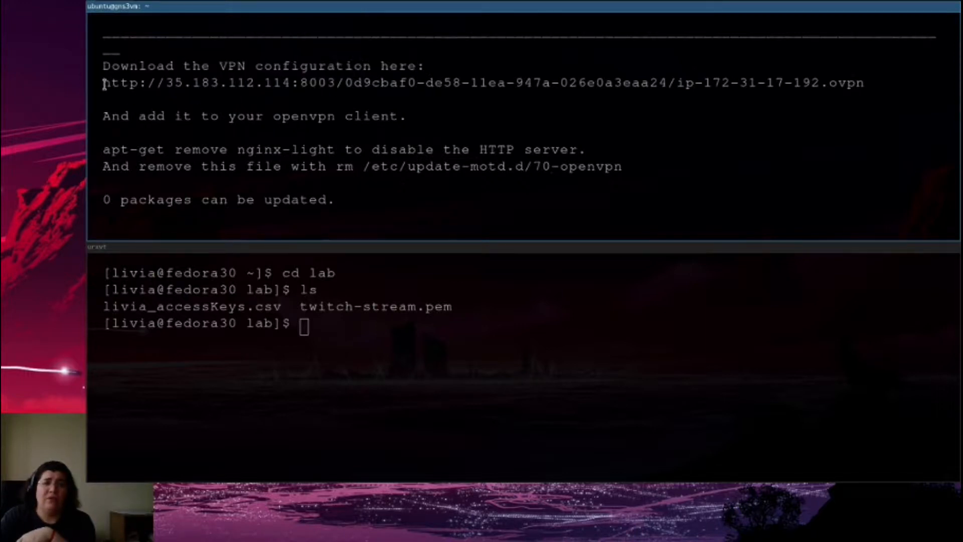
# - Copy the VPN configuration link from the login message and download the file with wget into the local lab folder
pyautogui.moveTo(105, 85); pyautogui.dragTo(866, 84)
pyautogui.press('super+c')
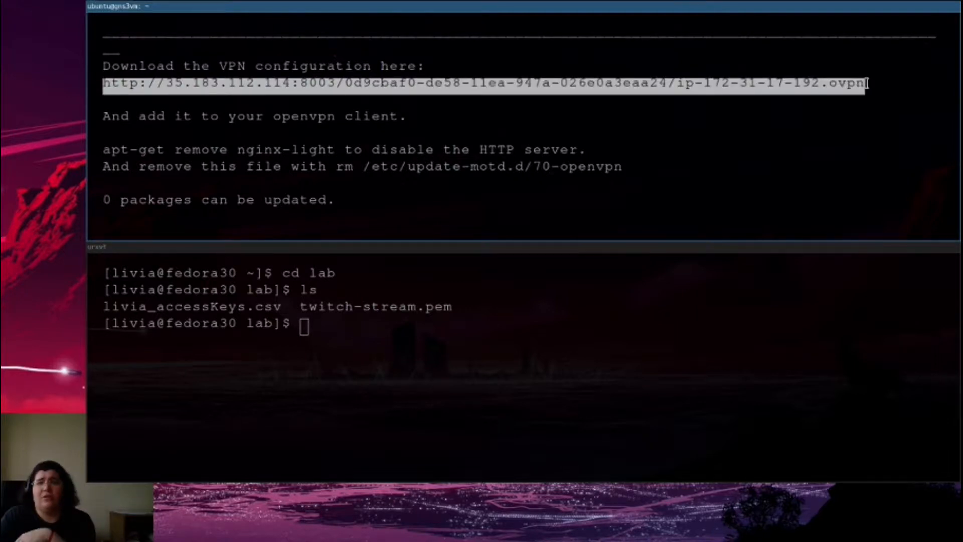
pyautogui.write('wget')
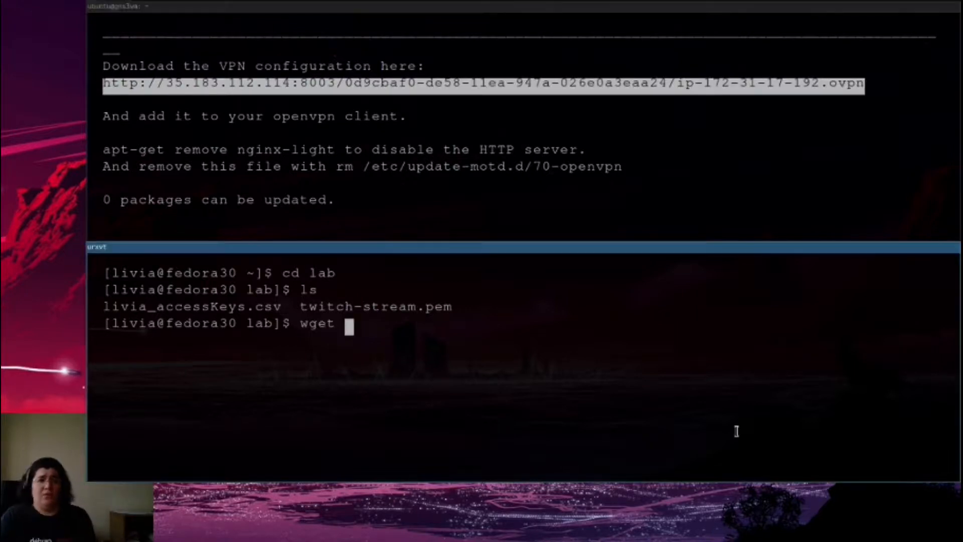
pyautogui.middleClick(600, 405)
pyautogui.press('Return')
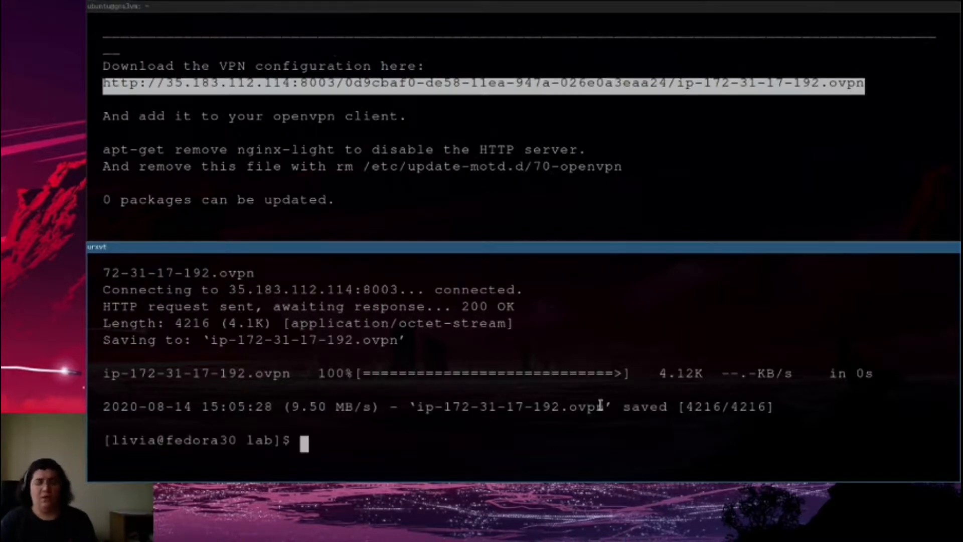
# - Try to start the VPN connection as a regular user with openvpn ip-172-31-17-192.ovpn
pyautogui.write('openv')
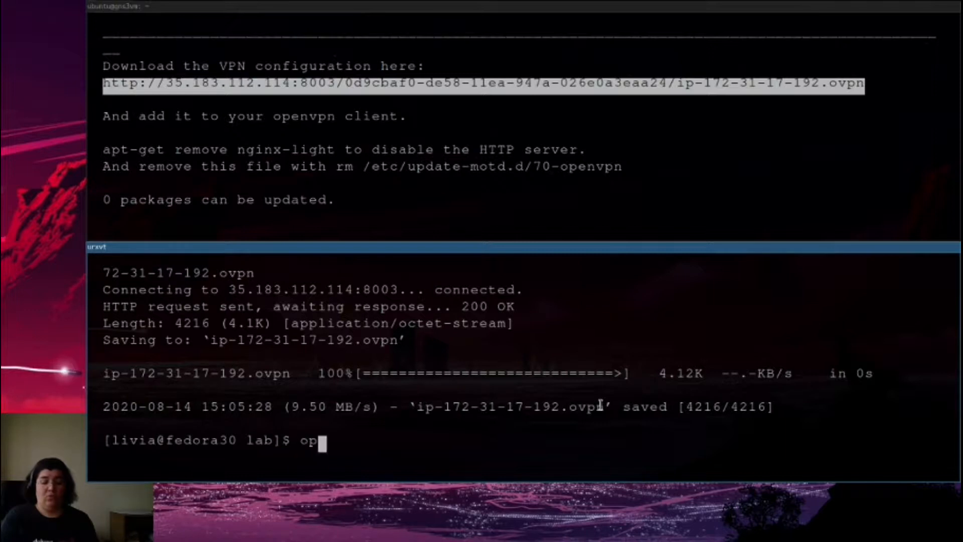
pyautogui.write('pn')
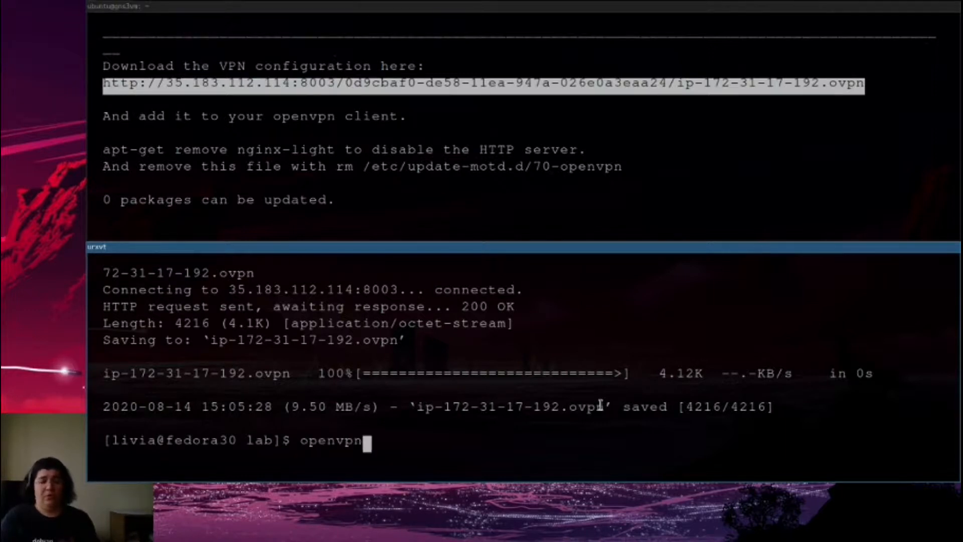
pyautogui.write(' ip')
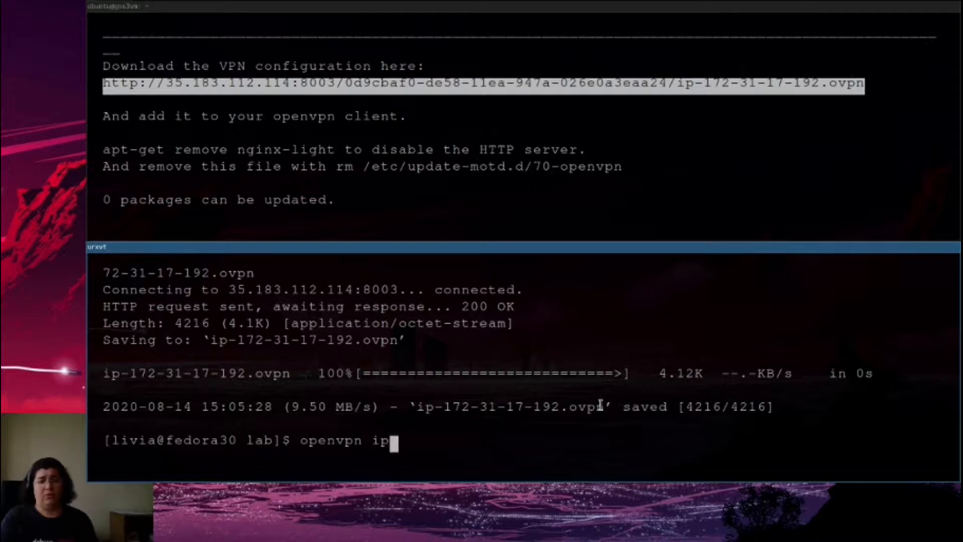
pyautogui.press('Tab')
pyautogui.press('Return')
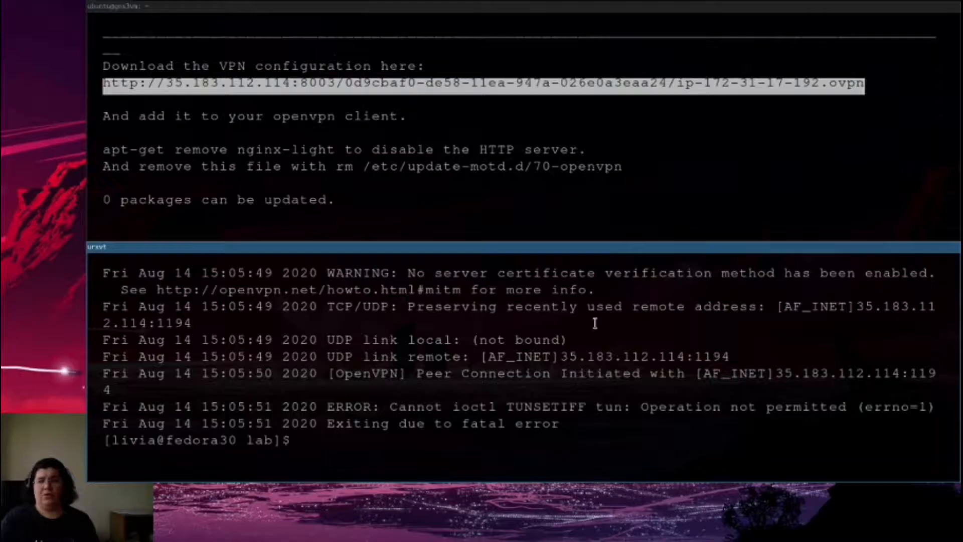
pyautogui.moveTo(633, 407); pyautogui.dragTo(859, 409)
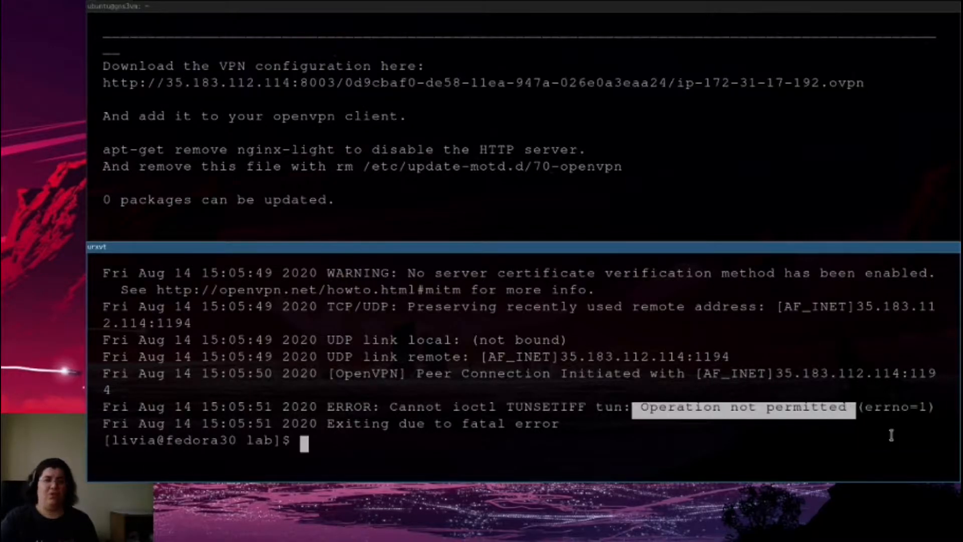
# - Start the VPN connection with root privileges using sudo openvpn ip-172-31-17-192.ovpn
pyautogui.write('sudo')
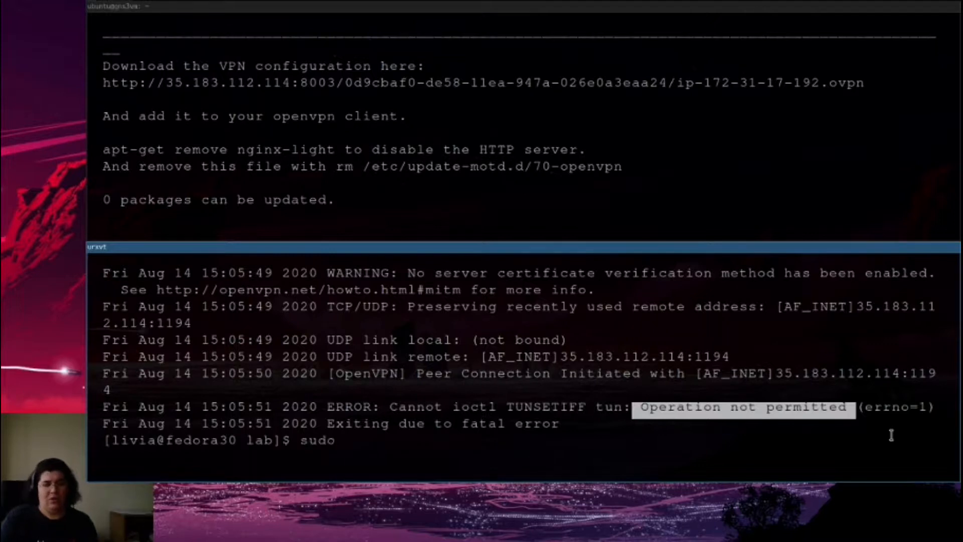
pyautogui.write(' open')
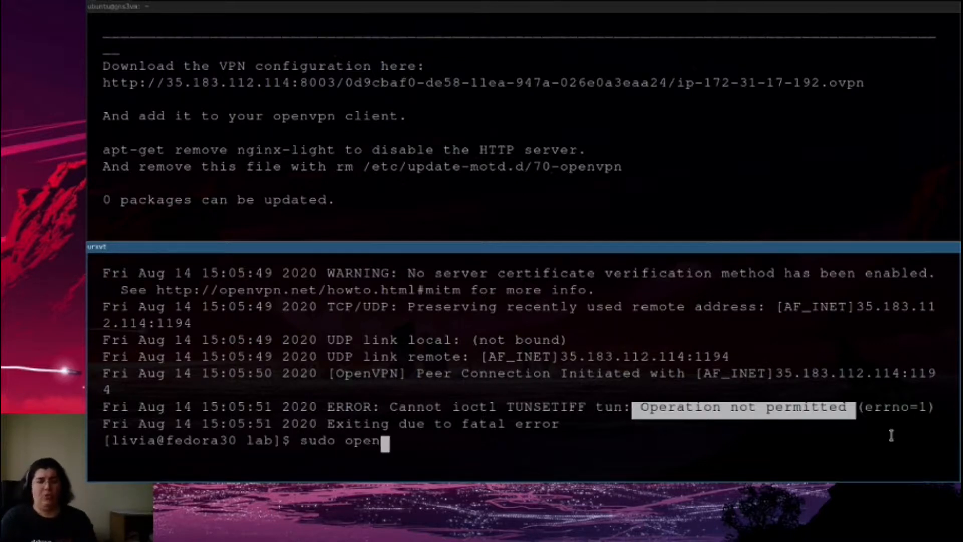
pyautogui.write('vpn ip')
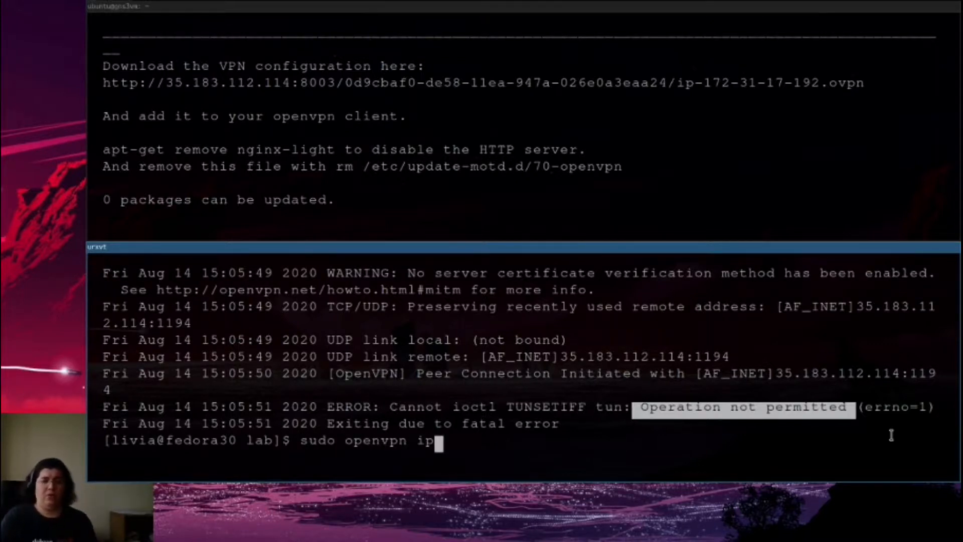
pyautogui.press('Tab')
pyautogui.press('Return')
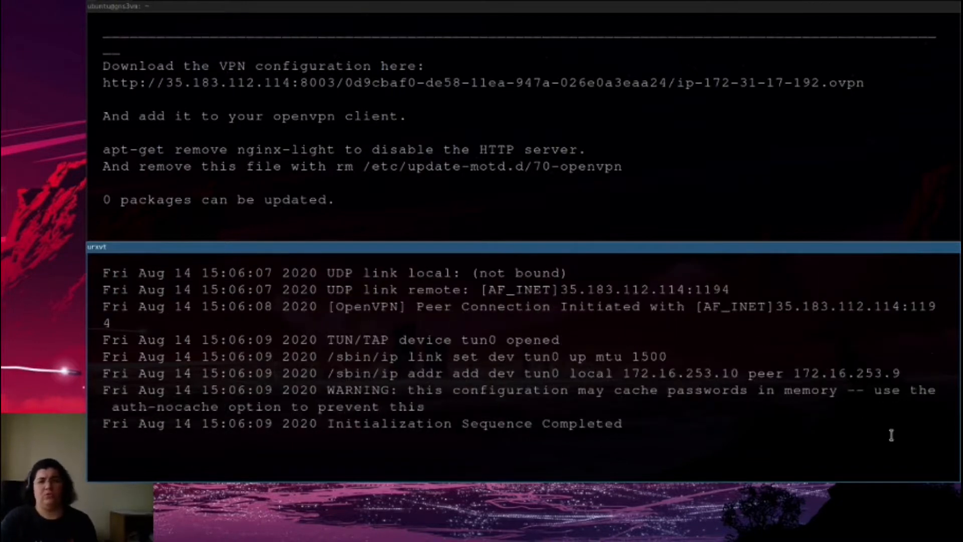
# - Check the final line of the OpenVPN output, then switch to GNS3 and dismiss the new project dialog
pyautogui.moveTo(327, 425); pyautogui.dragTo(639, 423)
pyautogui.click(631, 423)
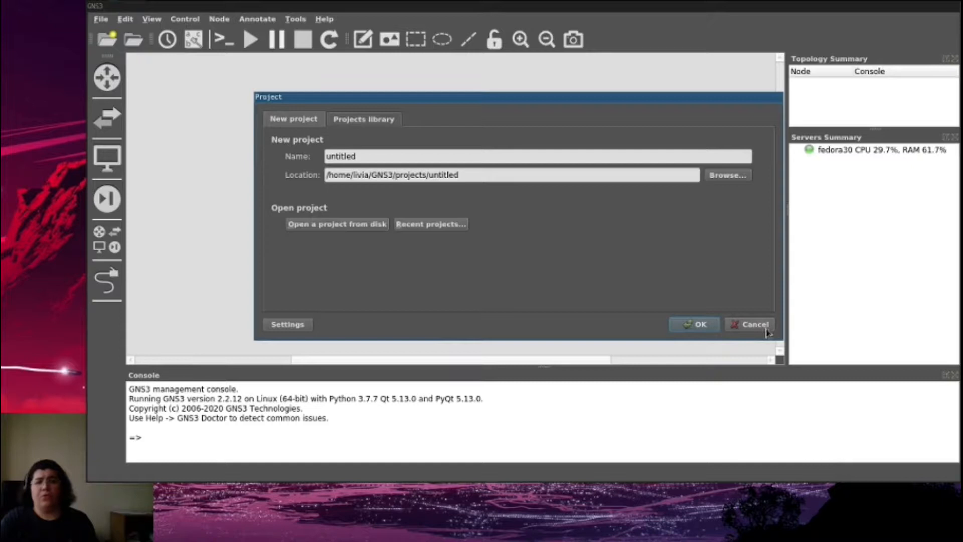
pyautogui.click(762, 328)
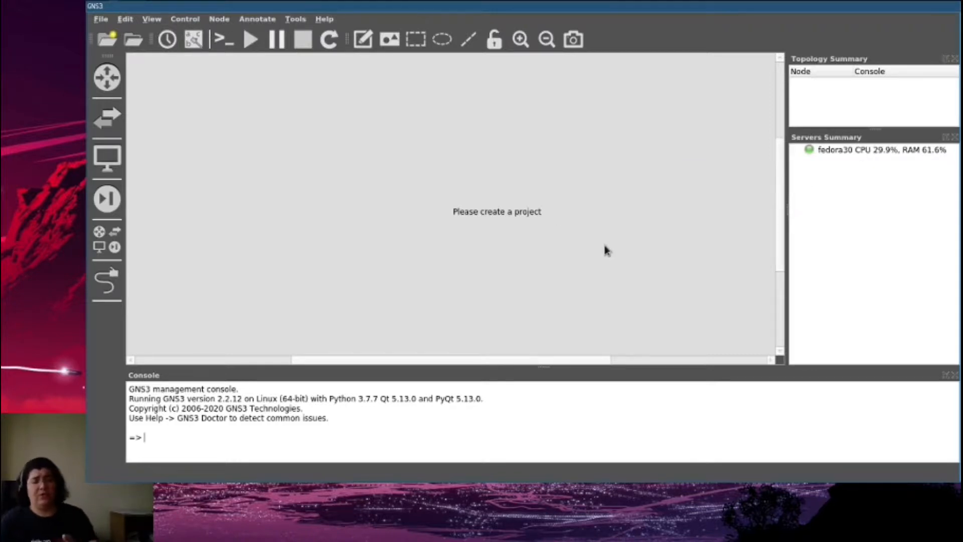
# - Open the GNS3 Linux installation documentation in Firefox and examine the Ubuntu package installation commands, especially the gns3-server package
pyautogui.hotkey('alt', 'Tab')
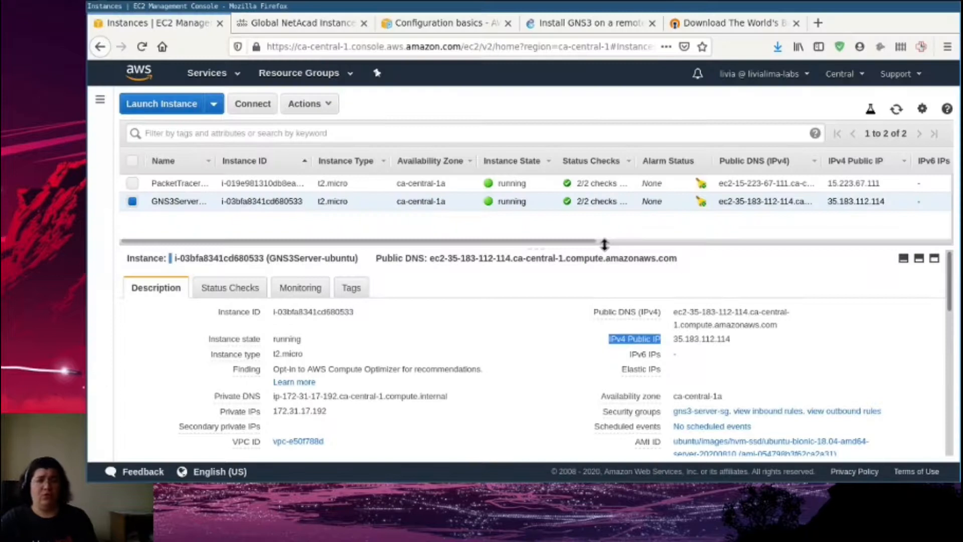
pyautogui.click(534, 24)
pyautogui.click(144, 242)
pyautogui.moveTo(392, 322); pyautogui.dragTo(512, 325)
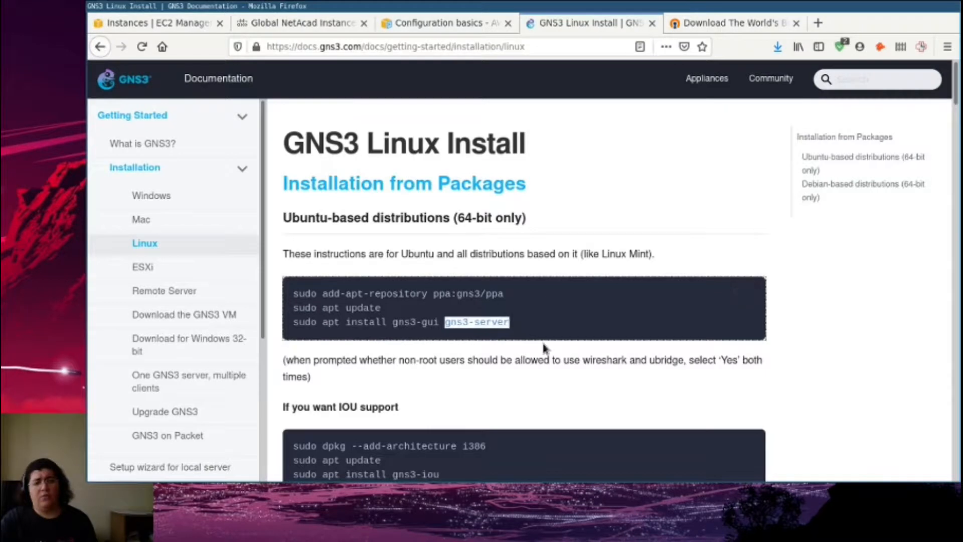
pyautogui.scroll(-2, 544, 348)
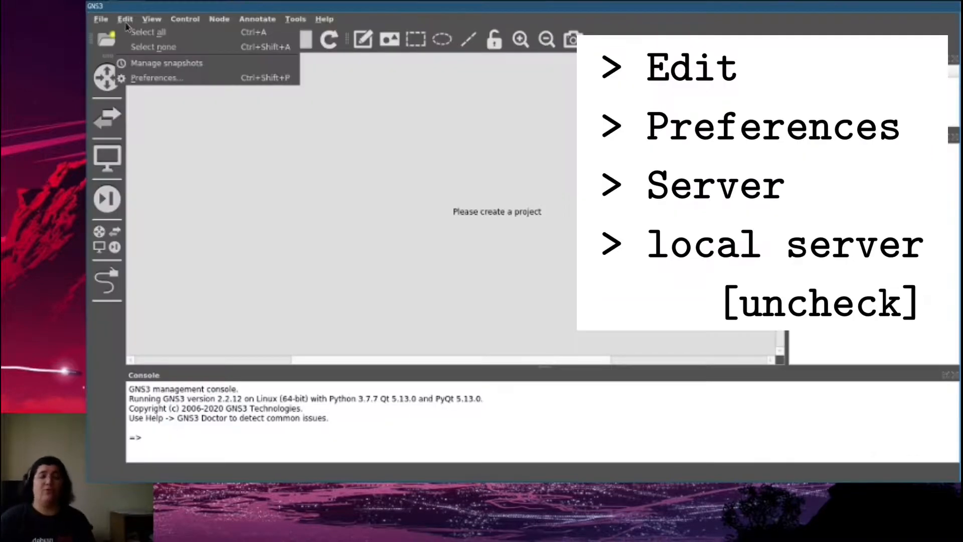
# - Disable the local server in the GNS3 server preferences
pyautogui.click(155, 79)
pyautogui.click(238, 31)
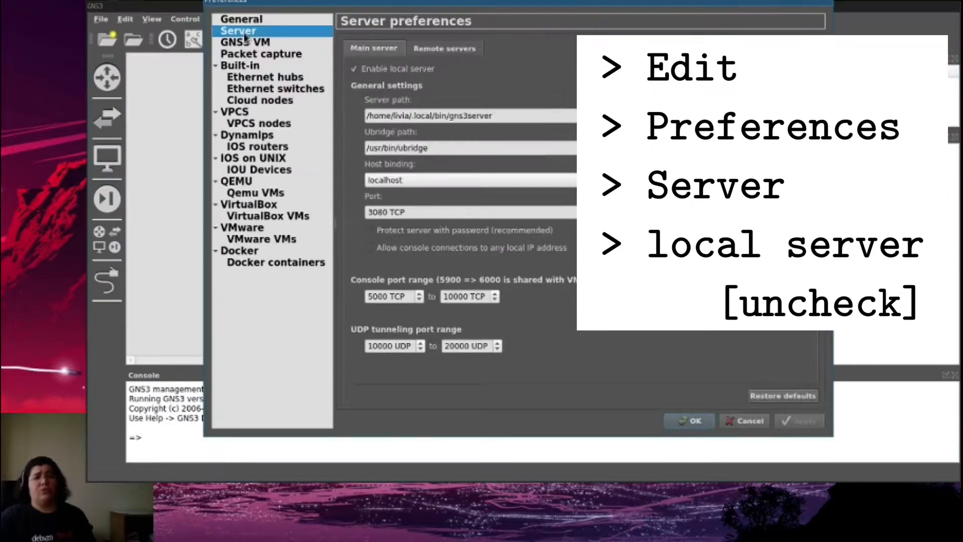
pyautogui.click(354, 69)
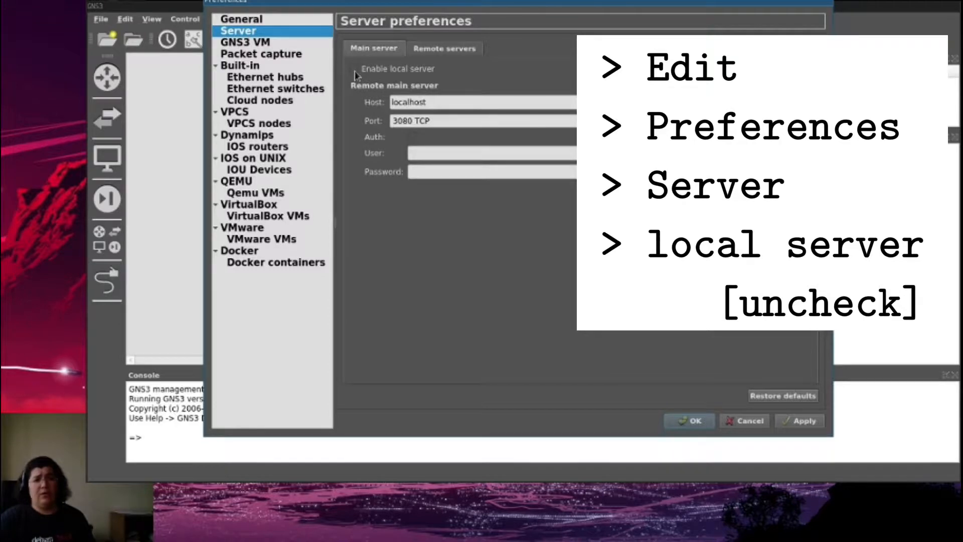
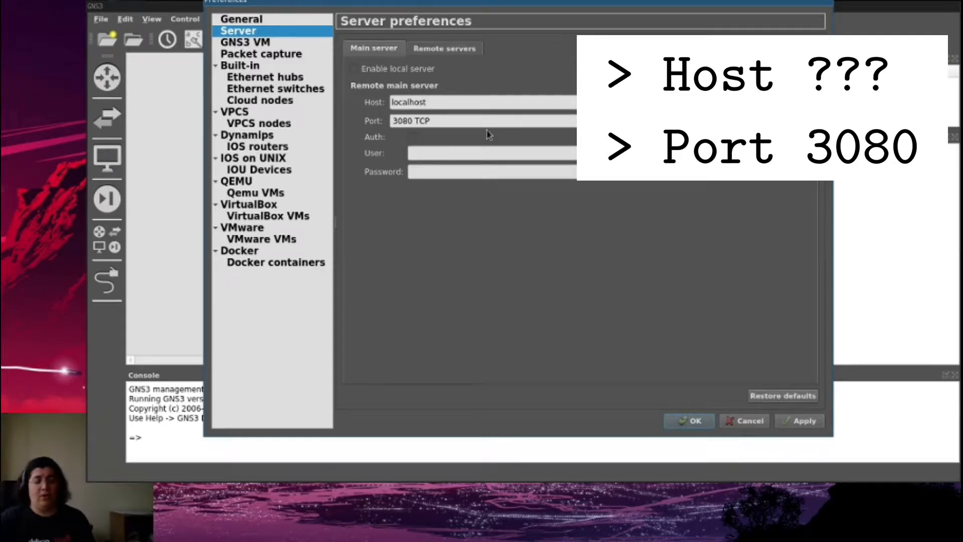
# - Check the OpenVPN terminal output and the port of the remote main server in the GNS3 server preferences
pyautogui.press('super+2')
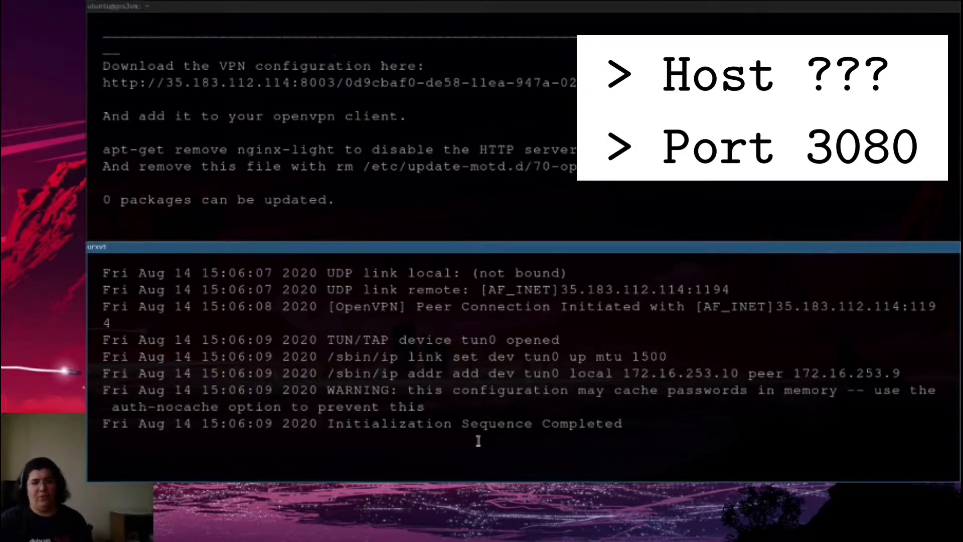
pyautogui.press('super+3')
pyautogui.press('super+1')
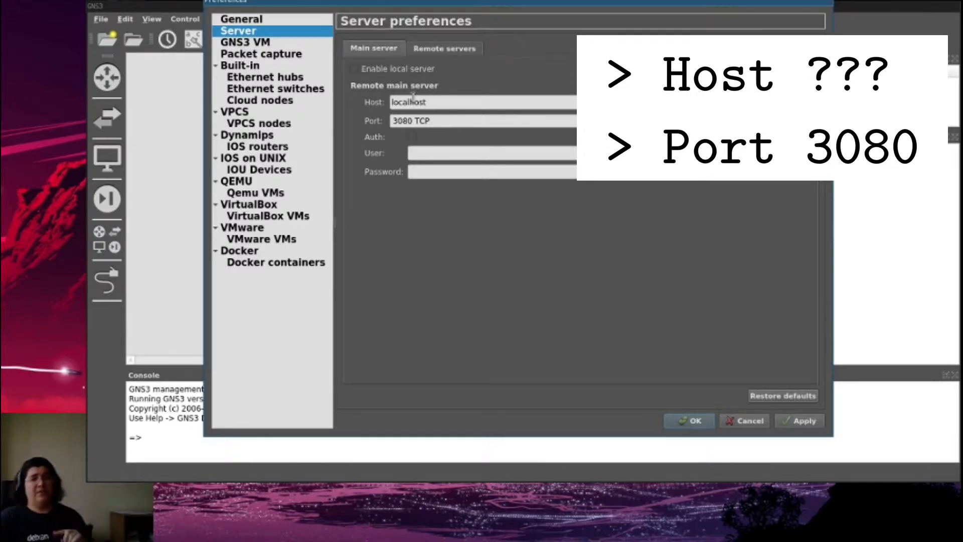
pyautogui.moveTo(430, 120); pyautogui.dragTo(382, 120)
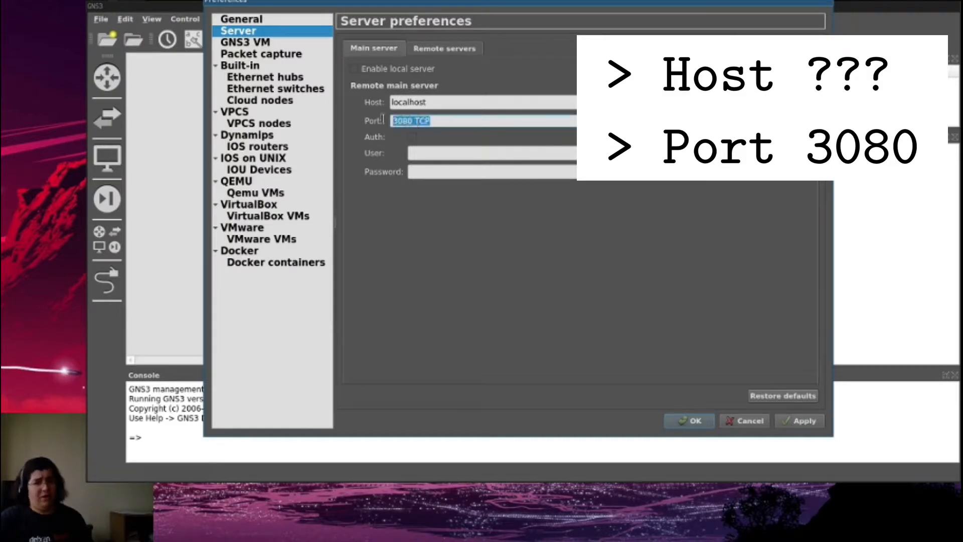
pyautogui.click(460, 121)
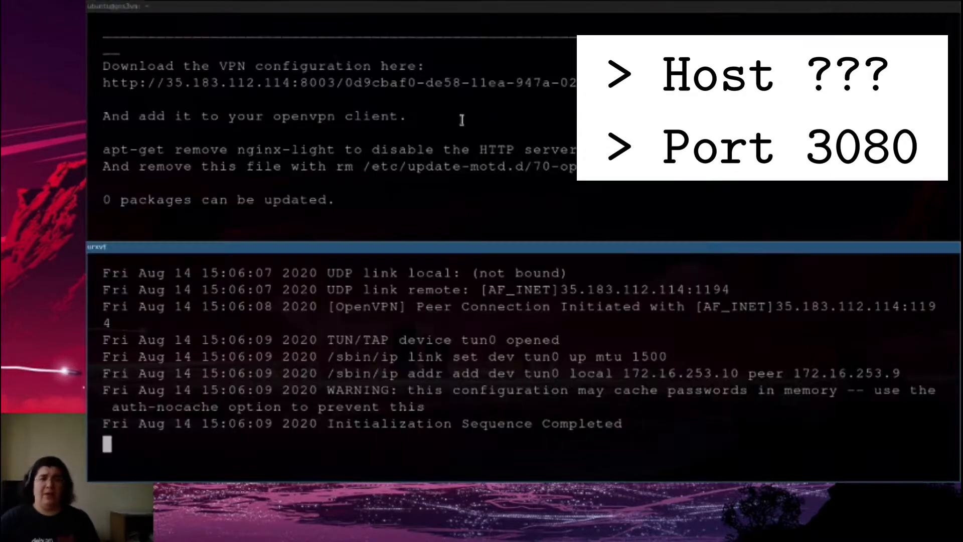
# - List the GNS3 server's network interfaces with ip addr, and filter them for the tunnel with ip addr | grep tun
pyautogui.write('ip add')
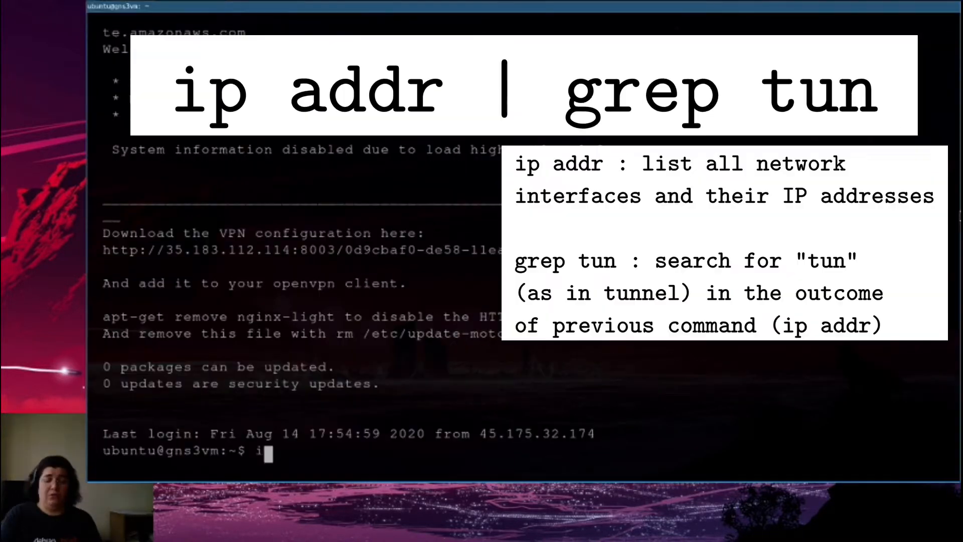
pyautogui.write('r')
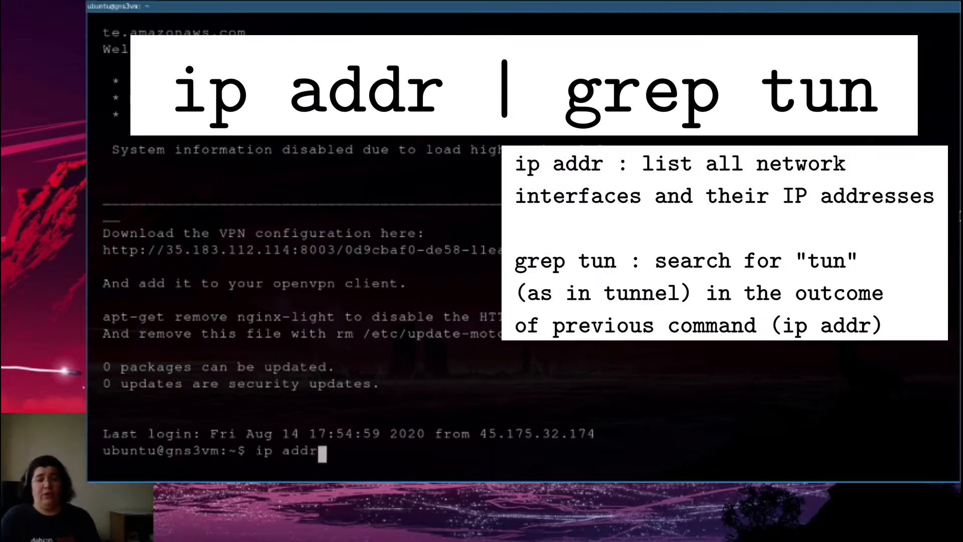
pyautogui.press('Return')
pyautogui.press('Up')
pyautogui.write('| grep ')
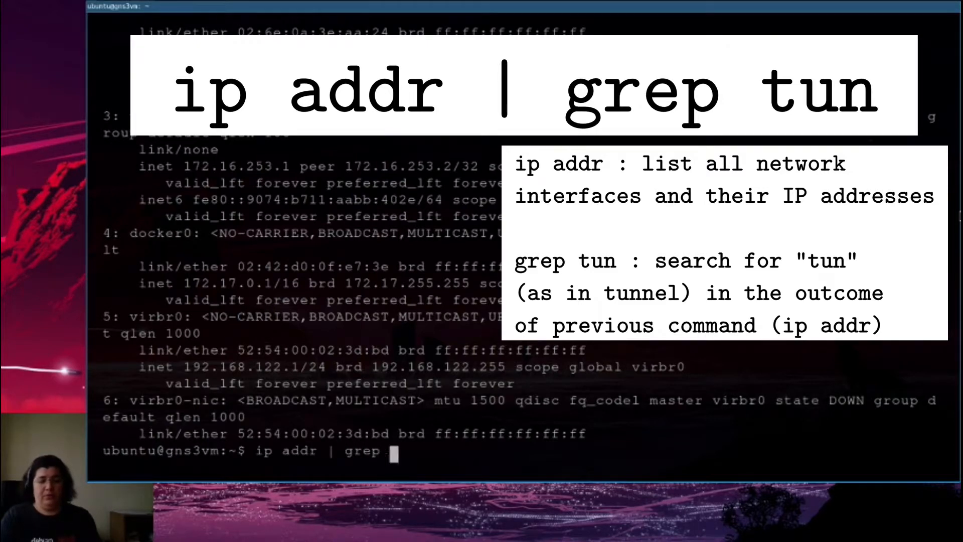
pyautogui.write('tun')
pyautogui.press('Return')
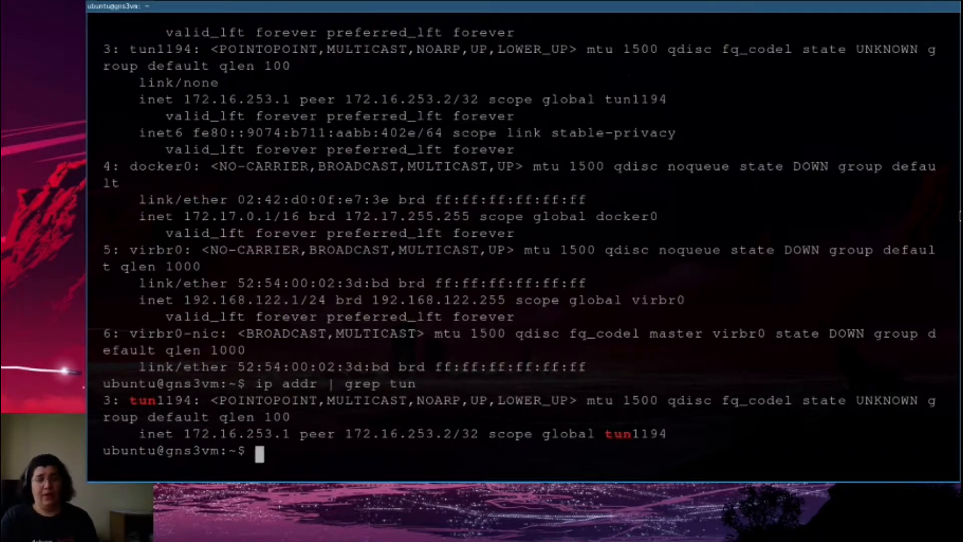
# - Clear the server terminal and list the network interfaces with ifconfig as an alternative to ip addr
pyautogui.hotkey('ctrl', 'l')
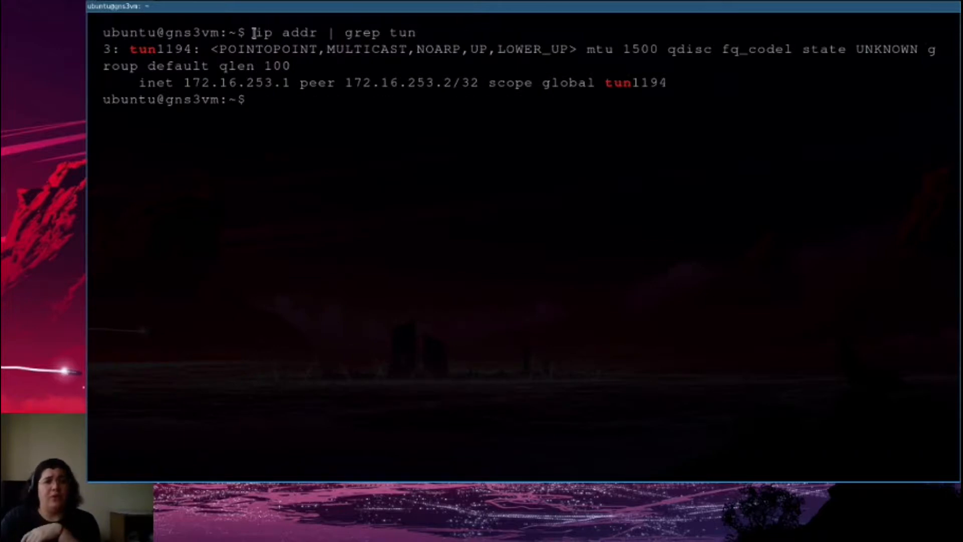
pyautogui.scroll(4, 253, 33)
pyautogui.moveTo(318, 200); pyautogui.dragTo(279, 201)
pyautogui.doubleClick(295, 200)
pyautogui.doubleClick(263, 200)
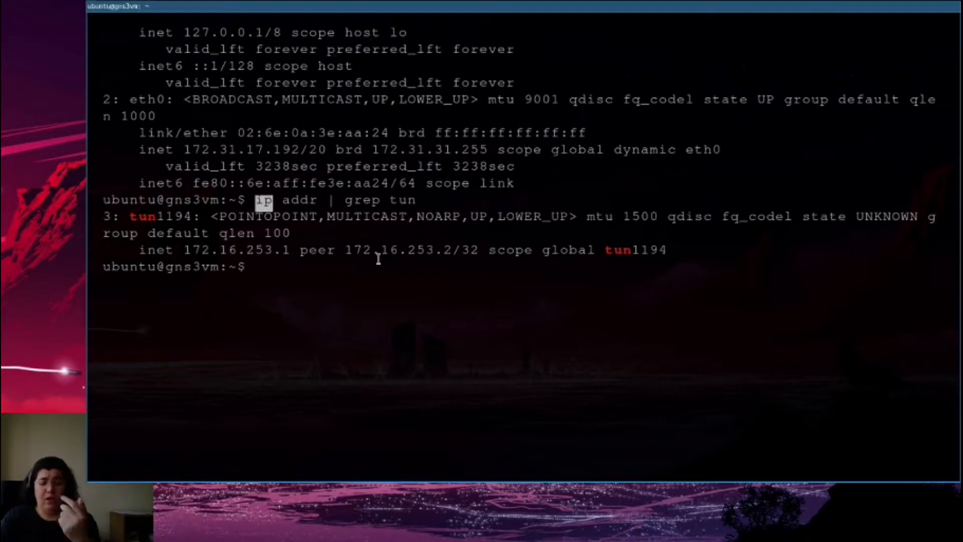
pyautogui.write('ifconfig')
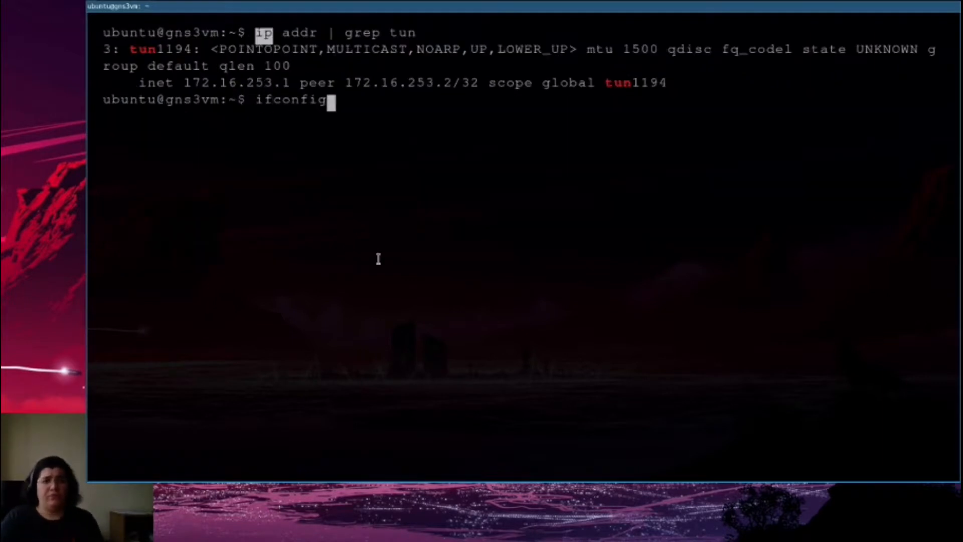
pyautogui.press('Return')
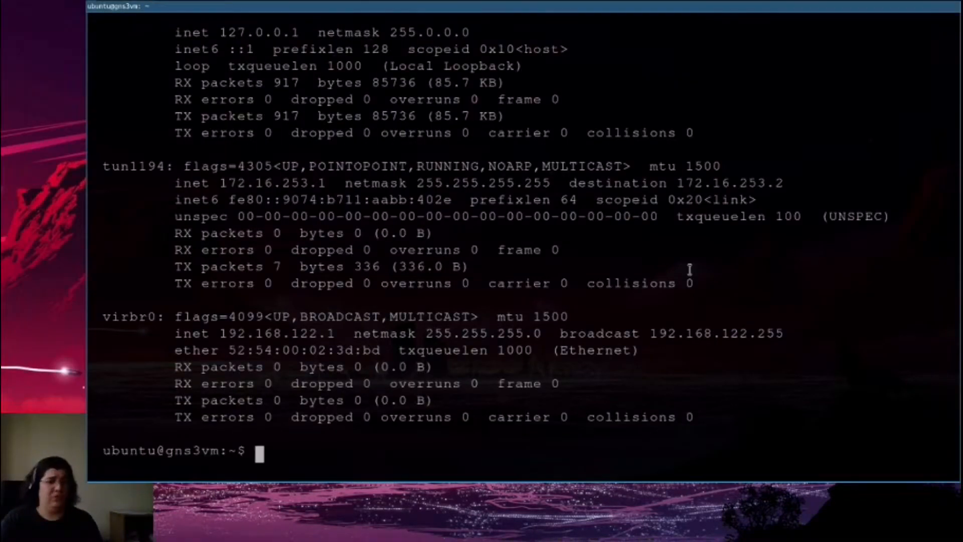
# - Examine the tunnel interface's name, port number and inet address in the ifconfig output
pyautogui.doubleClick(132, 167)
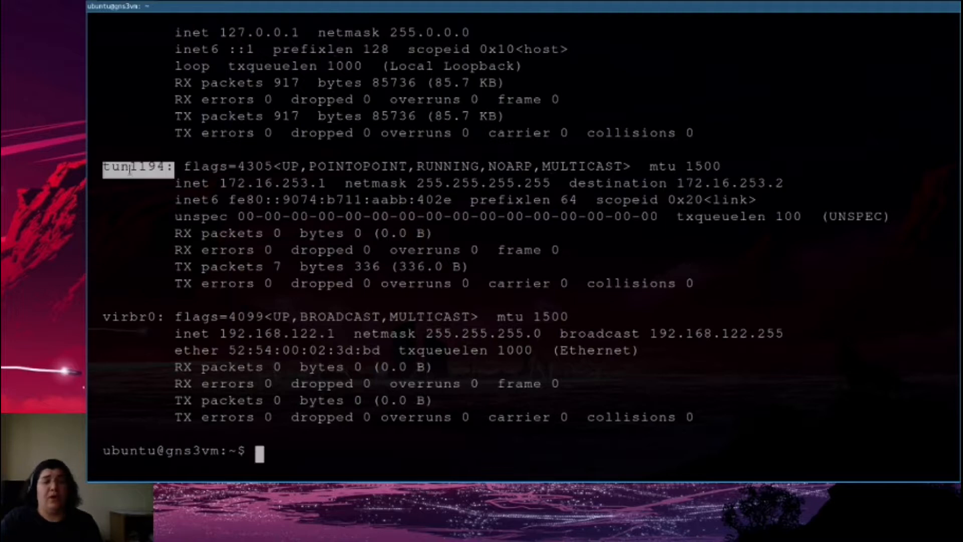
pyautogui.click(132, 170)
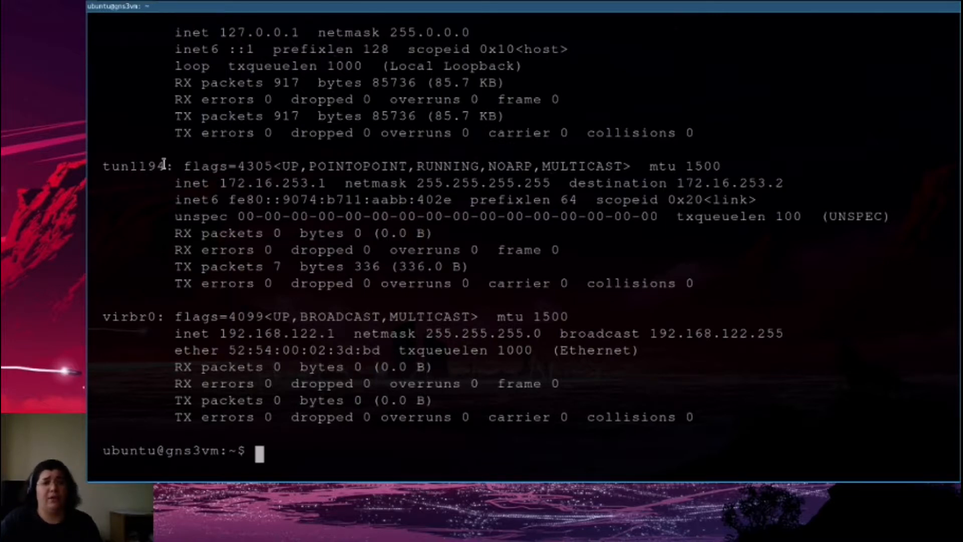
pyautogui.moveTo(165, 167); pyautogui.dragTo(135, 167)
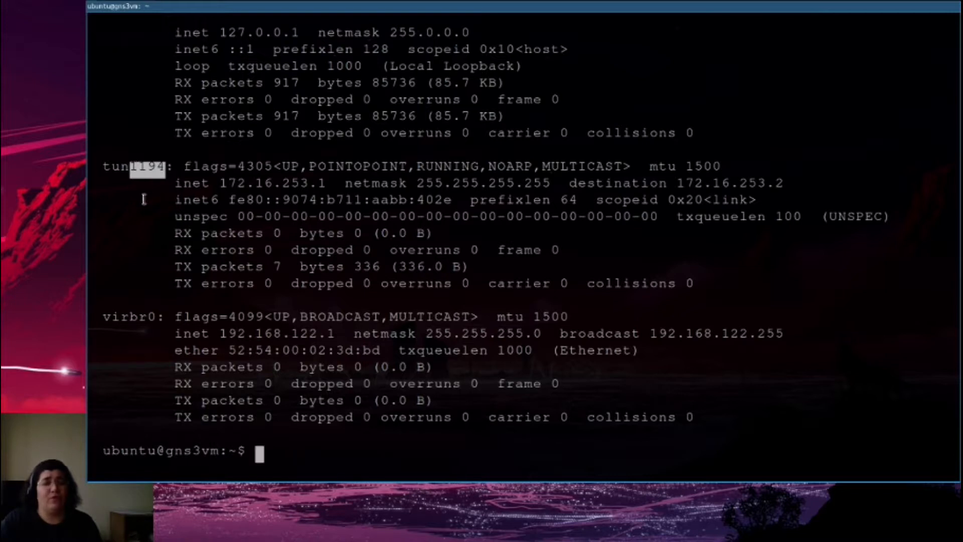
pyautogui.moveTo(103, 163); pyautogui.dragTo(166, 167)
pyautogui.press('Up')
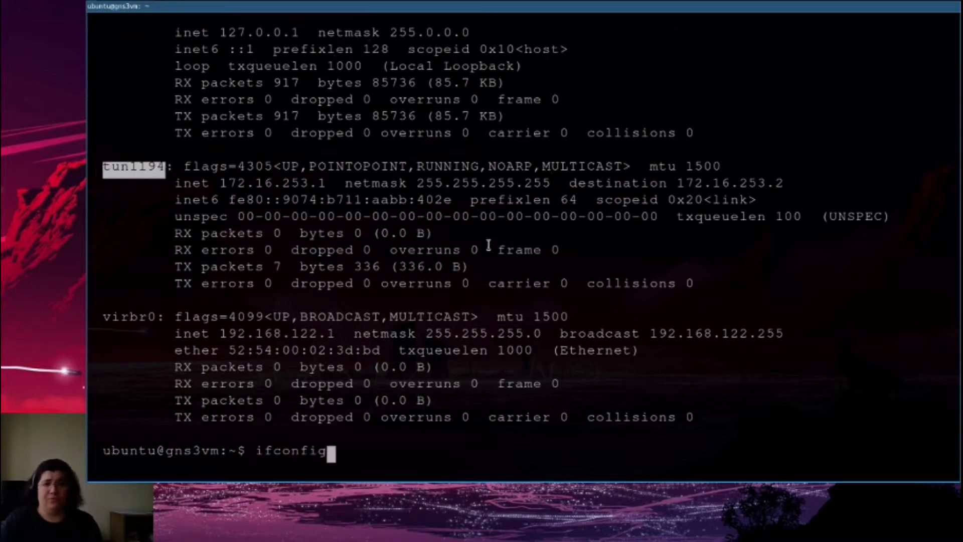
pyautogui.moveTo(222, 183); pyautogui.dragTo(327, 183)
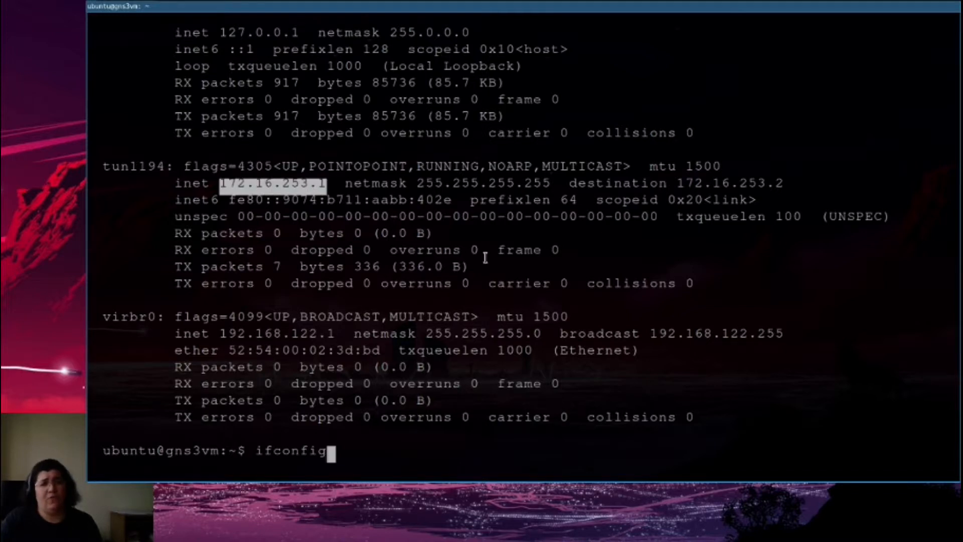
# - Run ip addr | grep tun again and copy the tunnel interface's inet address
pyautogui.press('Up')
pyautogui.press('Return')
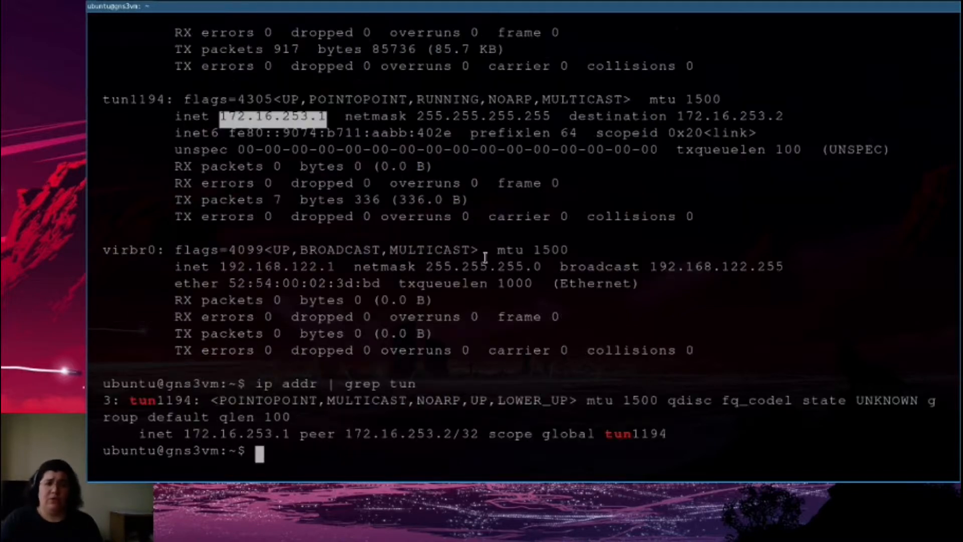
pyautogui.moveTo(130, 400); pyautogui.dragTo(194, 398)
pyautogui.moveTo(184, 433); pyautogui.dragTo(291, 434)
pyautogui.hotkey('ctrl', 'c')
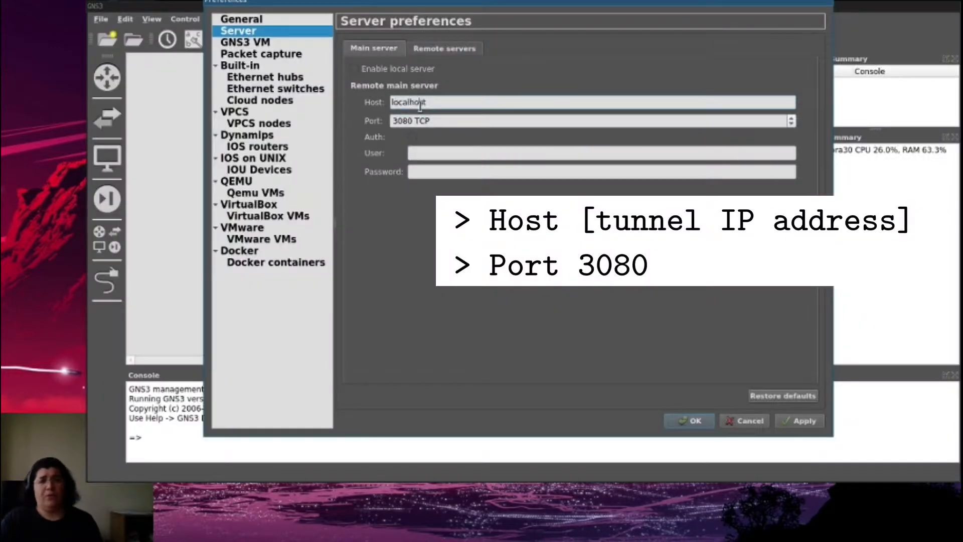
# - Set the remote main server's host to 172.16.253.1 in the GNS3 server preferences and apply the change
pyautogui.doubleClick(420, 102)
pyautogui.press('BackSpace')
pyautogui.hotkey('ctrl', 'v')
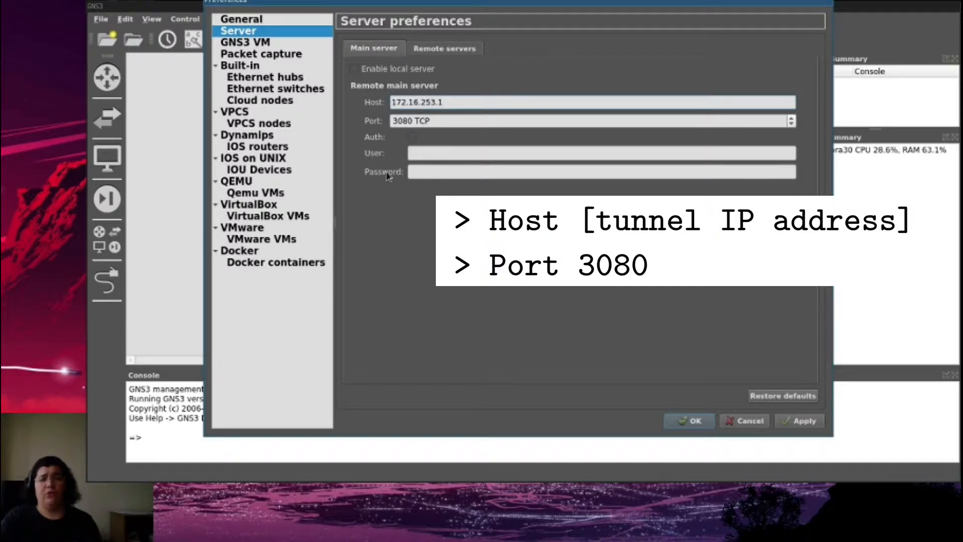
pyautogui.click(803, 421)
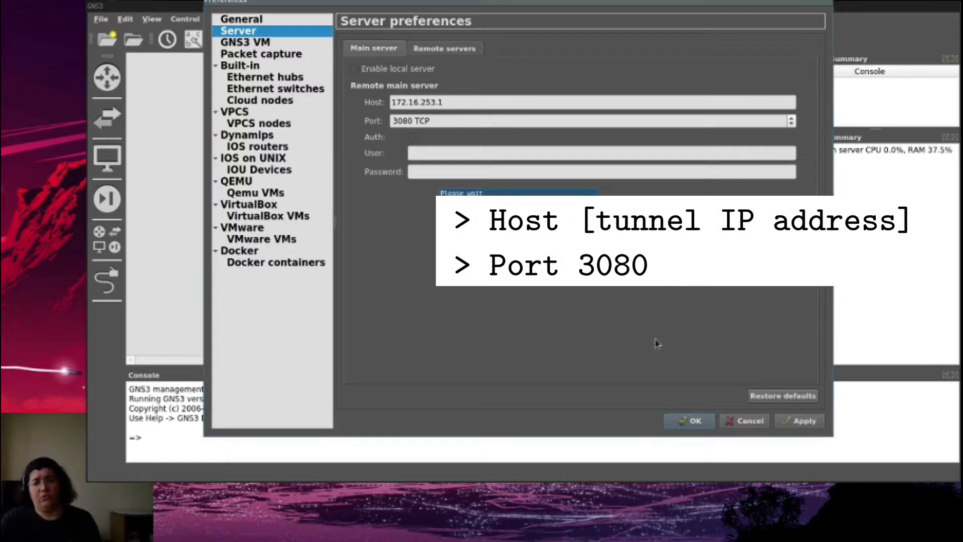
pyautogui.click(687, 422)
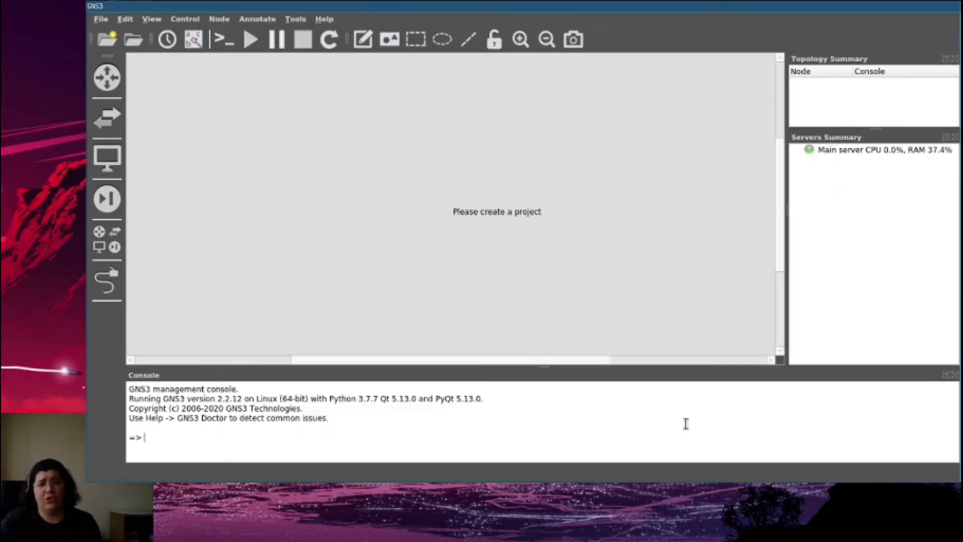
# - Select the main server in the Servers Summary and widen the summary area
pyautogui.click(852, 153)
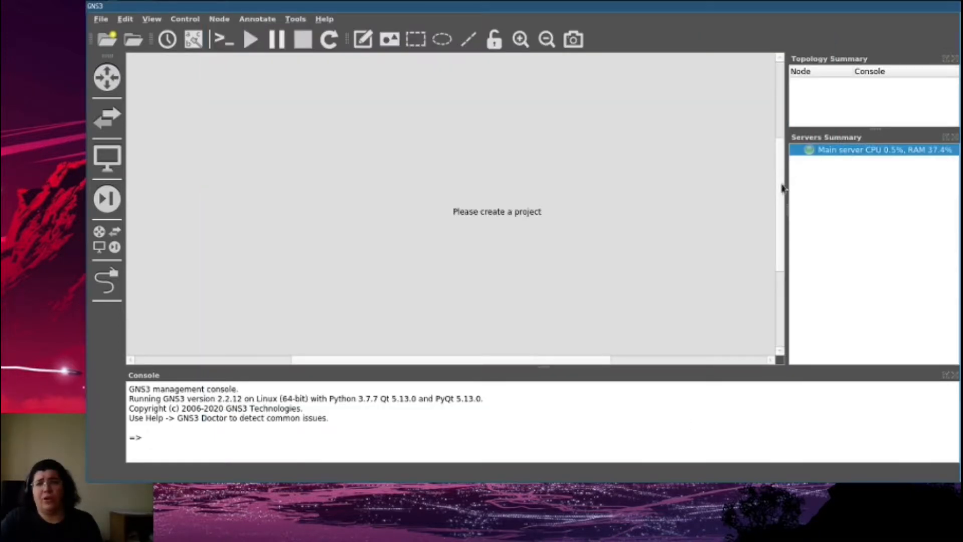
pyautogui.moveTo(788, 187); pyautogui.dragTo(593, 189)
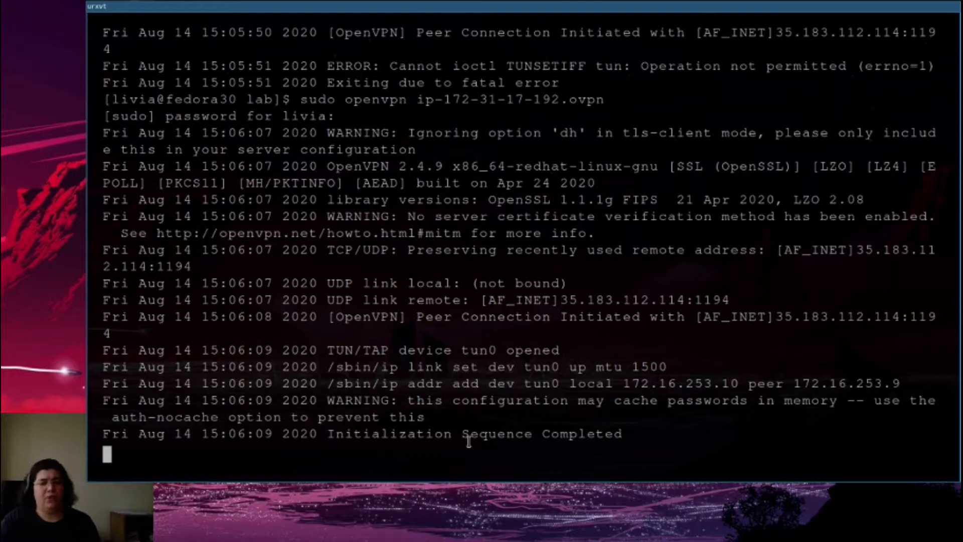
# - Stop the running OpenVPN connection in the local terminal and dismiss the GNS3 server connection dialog
pyautogui.hotkey('ctrl', 'c')
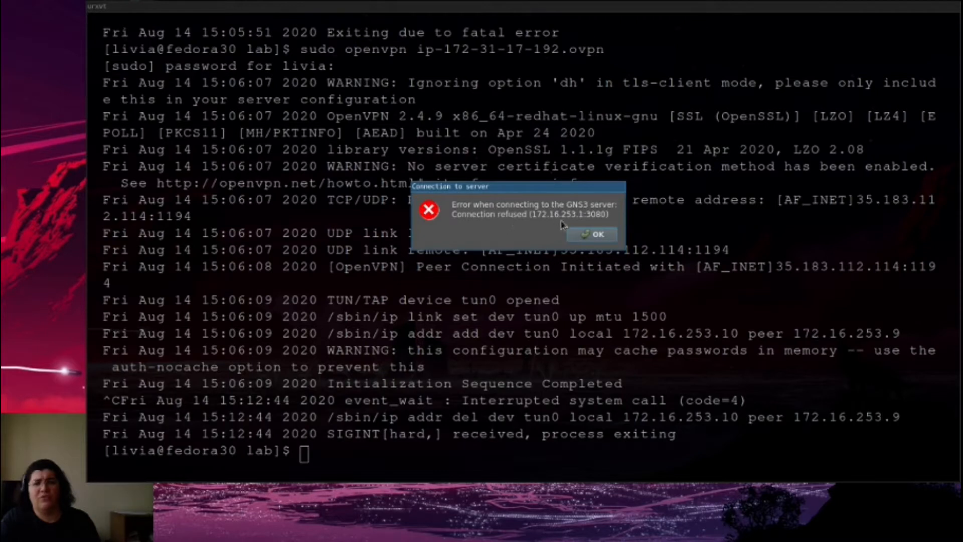
pyautogui.click(597, 234)
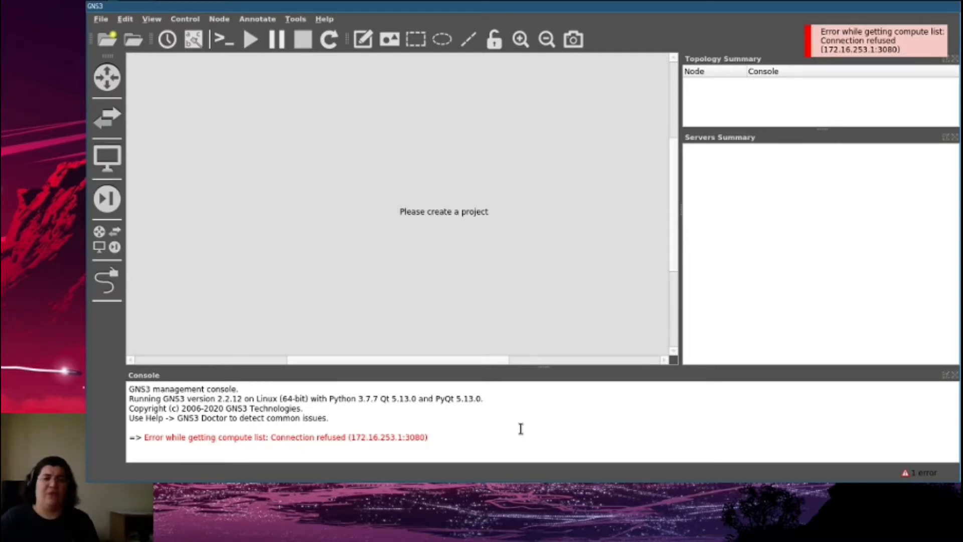
# - Open the AWS documentation page for installing AWS CLI version 2 on Linux and copy its installation commands
pyautogui.hotkey('alt', 'Tab')
pyautogui.hotkey('alt', 'Tab')
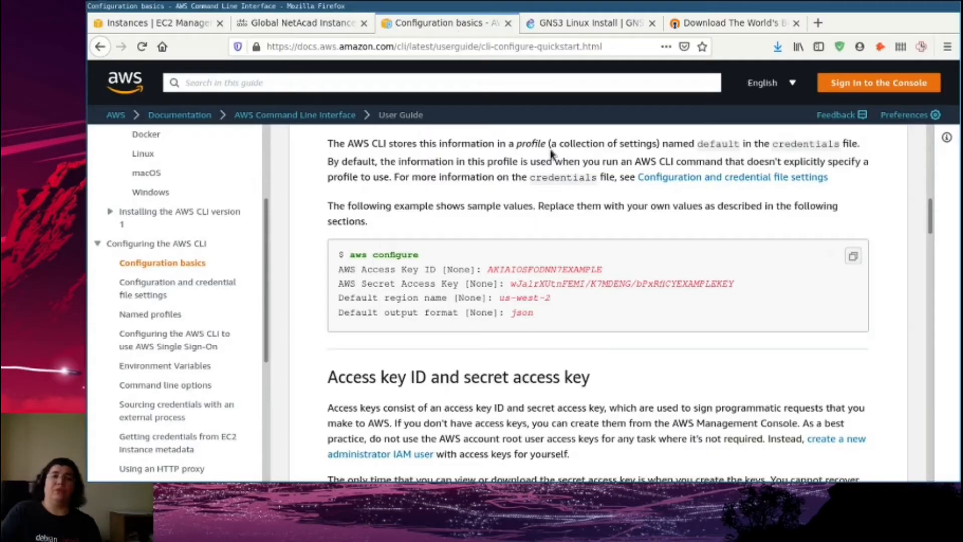
pyautogui.hotkey('alt', 'Tab')
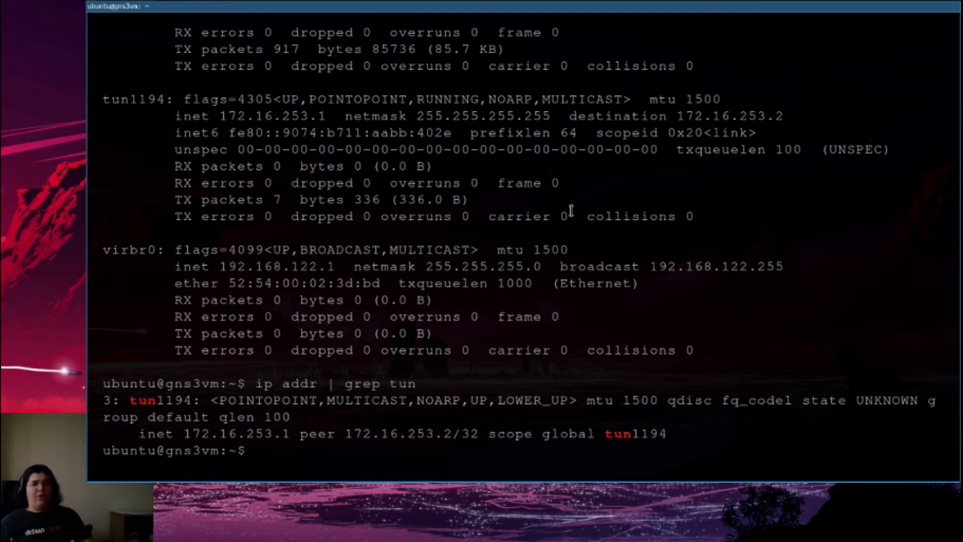
pyautogui.hotkey('alt', 'Tab')
pyautogui.hotkey('alt', 'Tab')
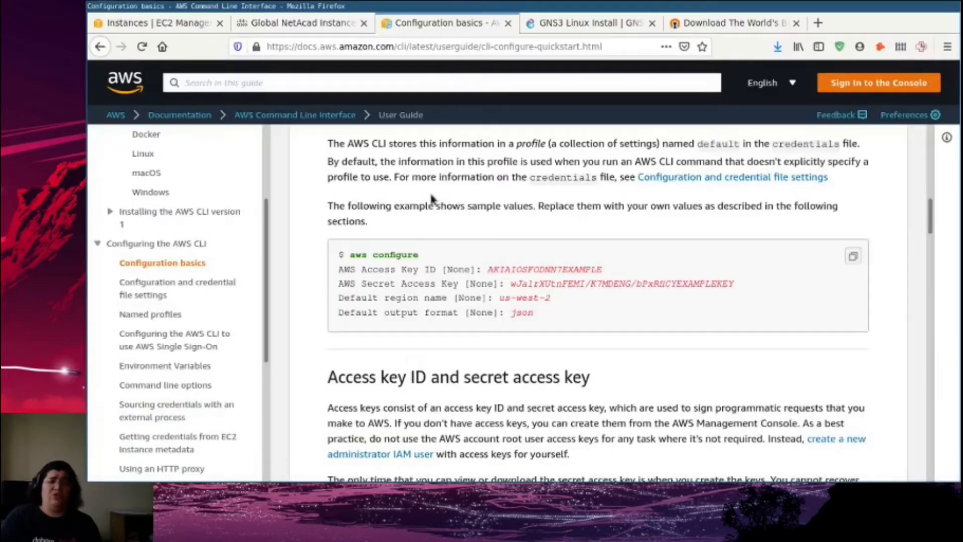
pyautogui.scroll(-10, 582, 321)
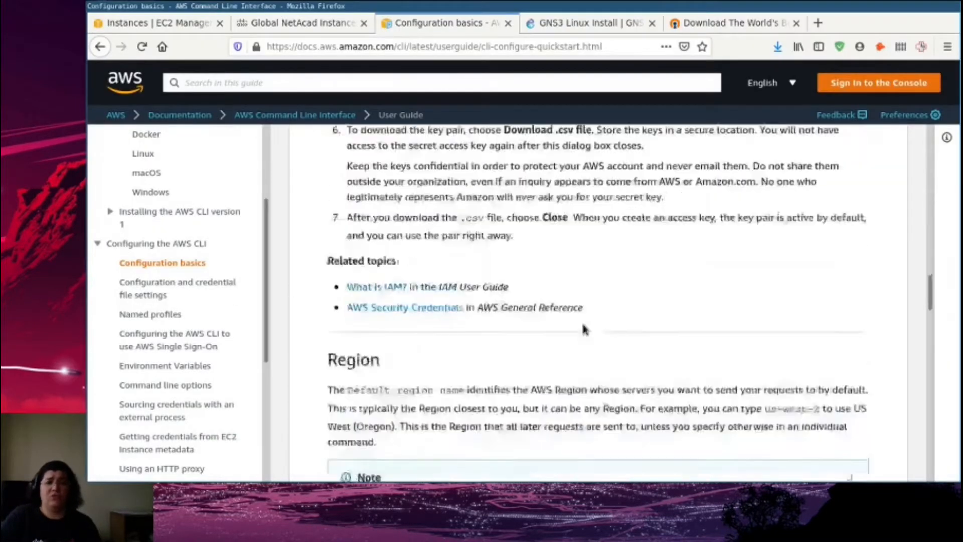
pyautogui.click(143, 153)
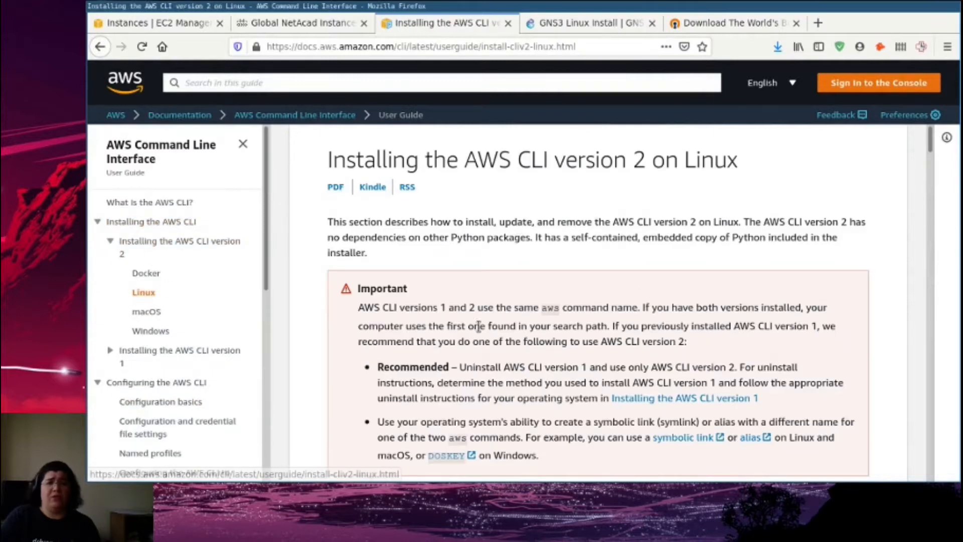
pyautogui.scroll(-3, 644, 295)
pyautogui.scroll(-5, 642, 295)
pyautogui.moveTo(454, 268); pyautogui.dragTo(350, 239)
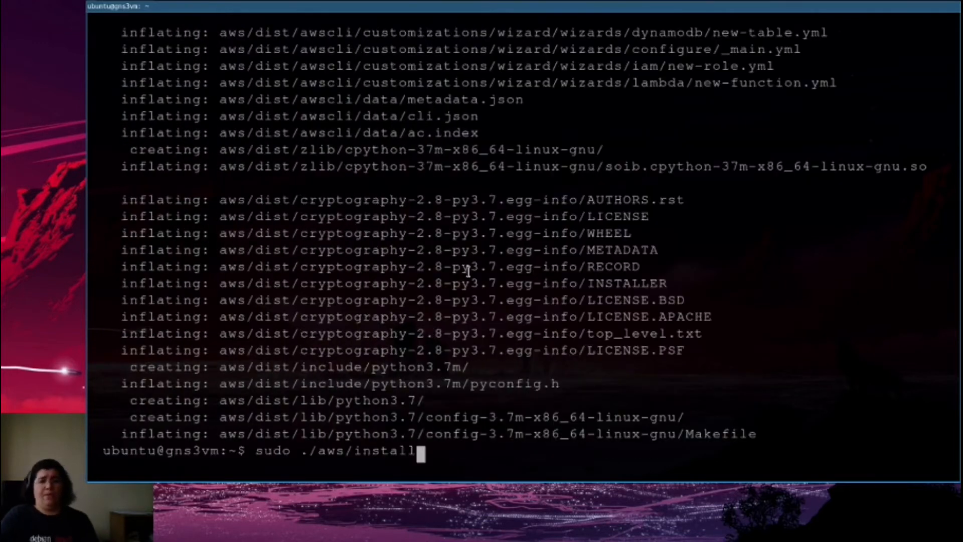
# - Install the AWS CLI on the gns3vm server with sudo ./aws/install and run aws --version
pyautogui.press('Return')
pyautogui.write('aws --version')
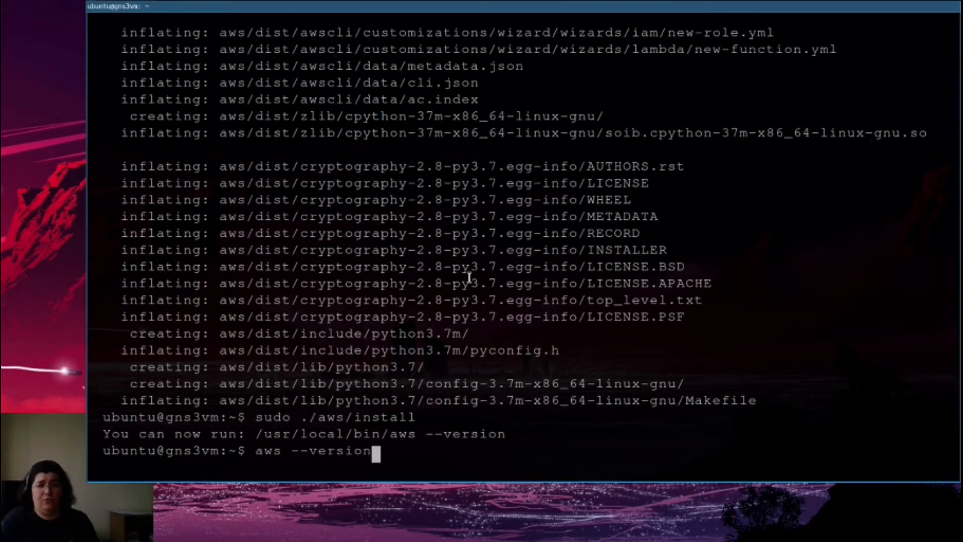
pyautogui.press('Return')
# - Start aws configure on the server and paste the copied AWS access key ID
pyautogui.write('aws cl')
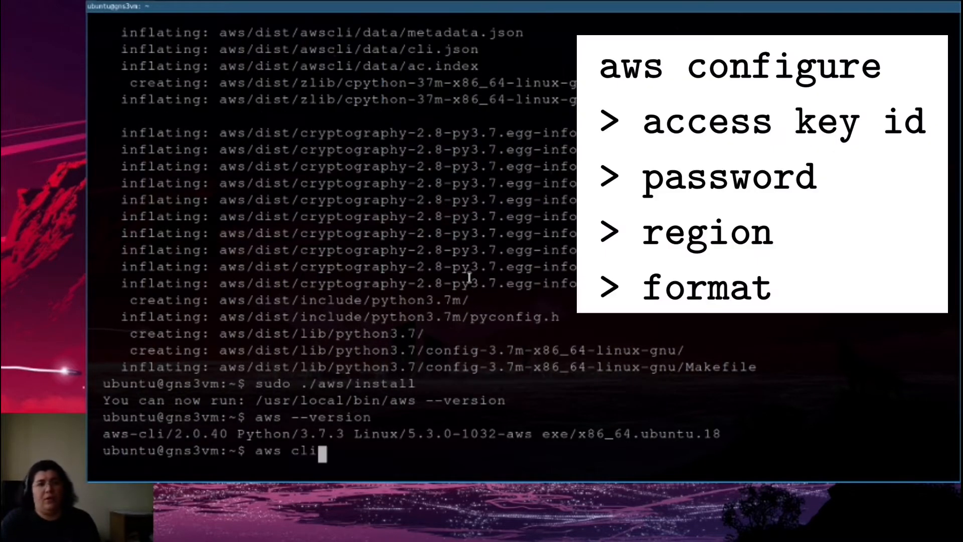
pyautogui.press('BackSpace')
pyautogui.write('onfigure')
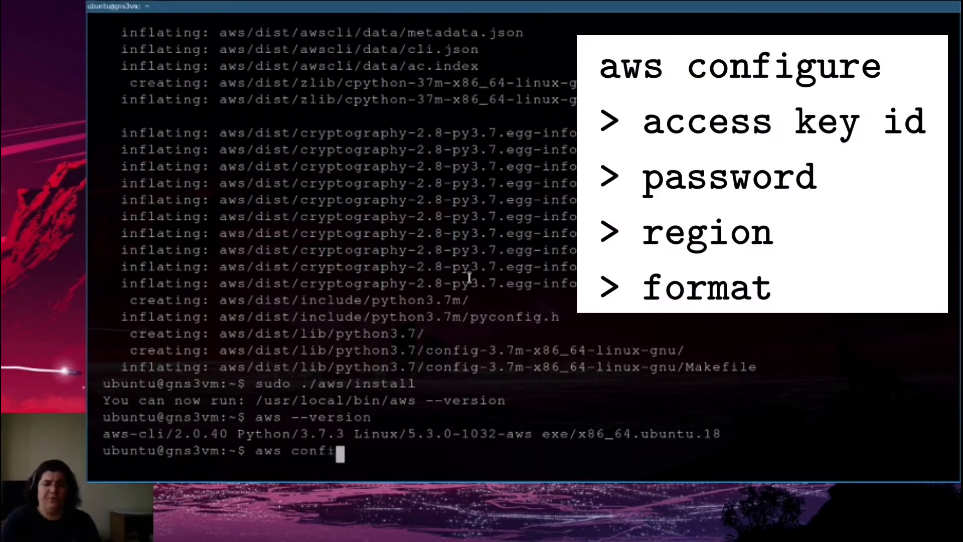
pyautogui.press('Return')
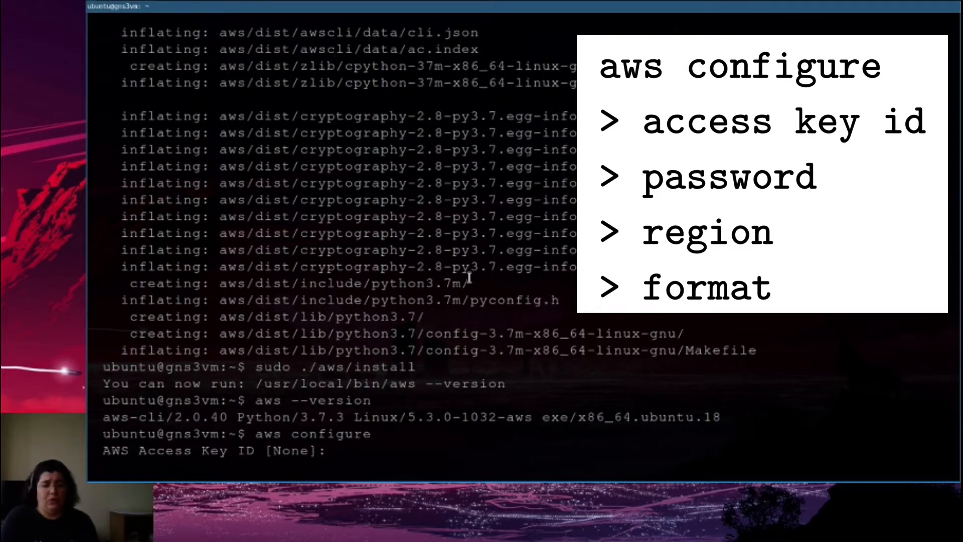
pyautogui.hotkey('alt', 'Tab')
pyautogui.click(189, 59)
pyautogui.doubleClick(189, 60)
pyautogui.hotkey('ctrl', 'c')
pyautogui.hotkey('alt', 'Tab')
pyautogui.hotkey('ctrl', 'shift', 'v')
pyautogui.press('Return')
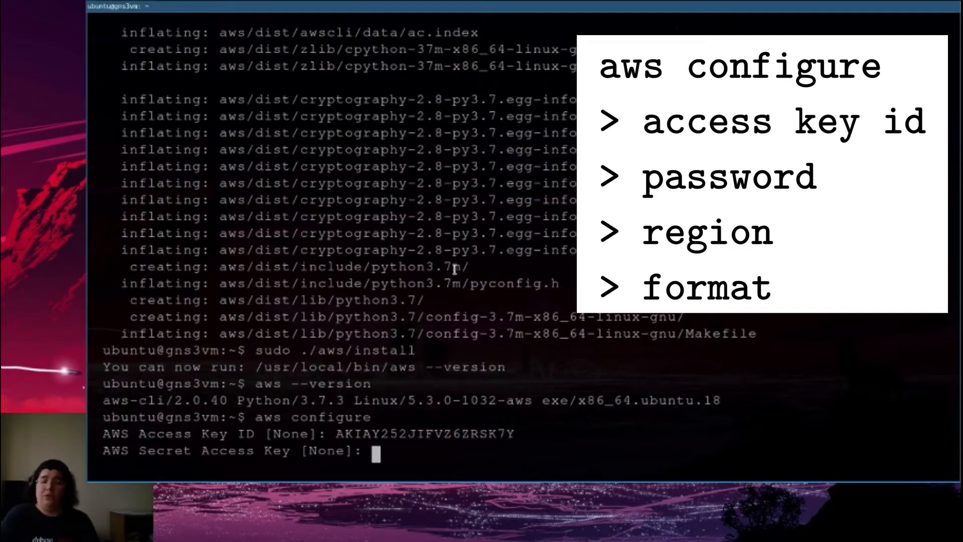
# - Copy the AWS secret access key and paste it at the configuration prompt
pyautogui.hotkey('alt', 'Tab')
pyautogui.moveTo(636, 59); pyautogui.dragTo(278, 59)
pyautogui.hotkey('ctrl', 'c')
pyautogui.hotkey('alt', 'Tab')
pyautogui.hotkey('ctrl', 'shift', 'v')
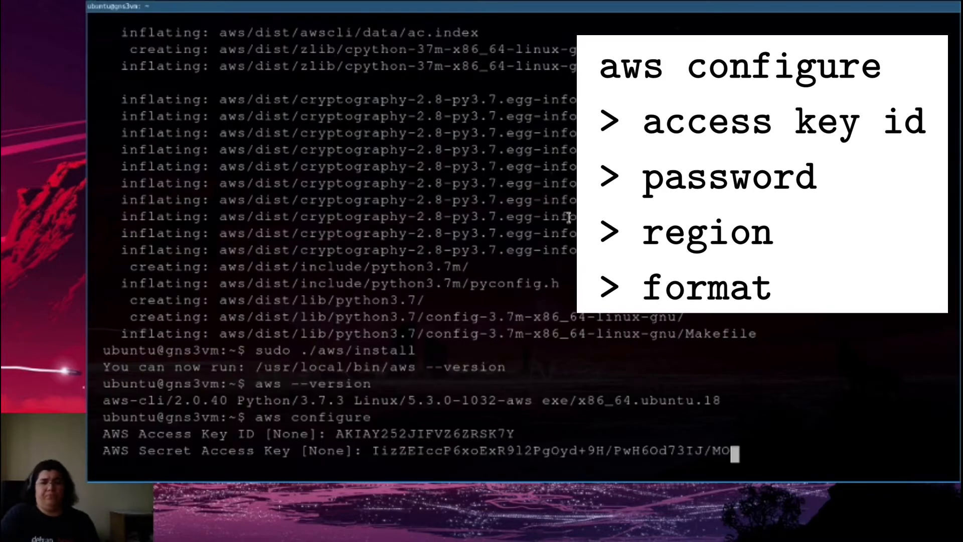
pyautogui.press('Return')
# - Set the default AWS region to ca-central-1 and the default output format to json
pyautogui.write('ca-')
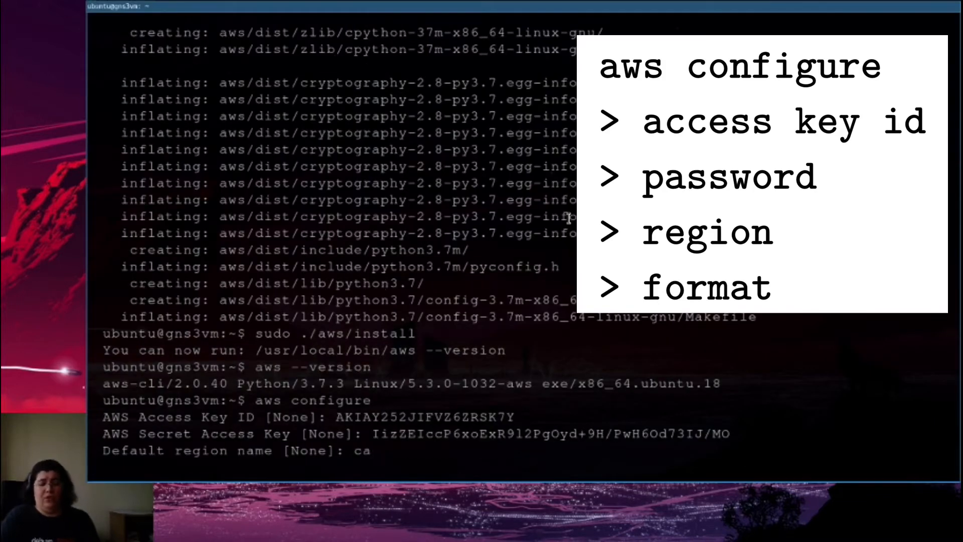
pyautogui.write('central-1')
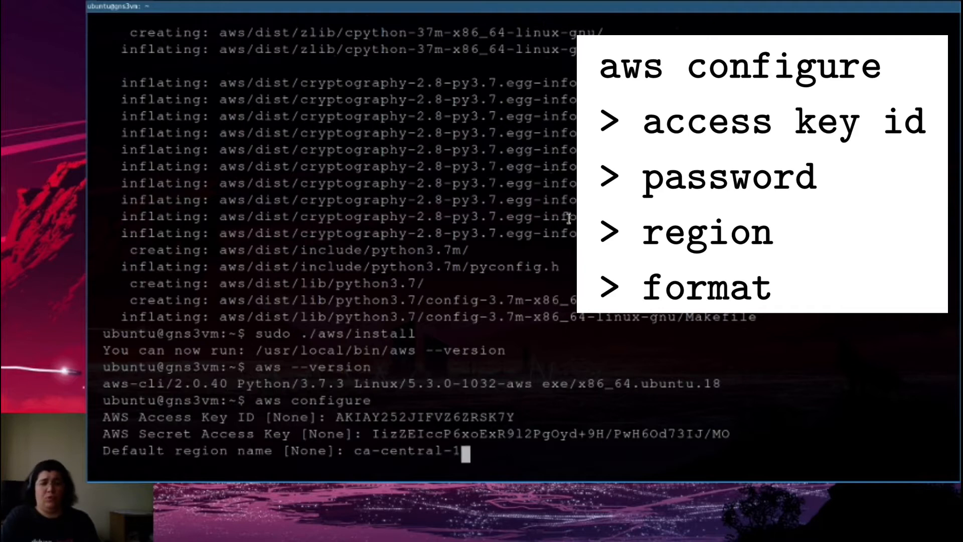
pyautogui.press('Return')
pyautogui.write('json')
pyautogui.press('Return')
# - List the available S3 buckets with aws s3 ls, including the contents of s3://twitch-lab
pyautogui.write('aws s3 ')
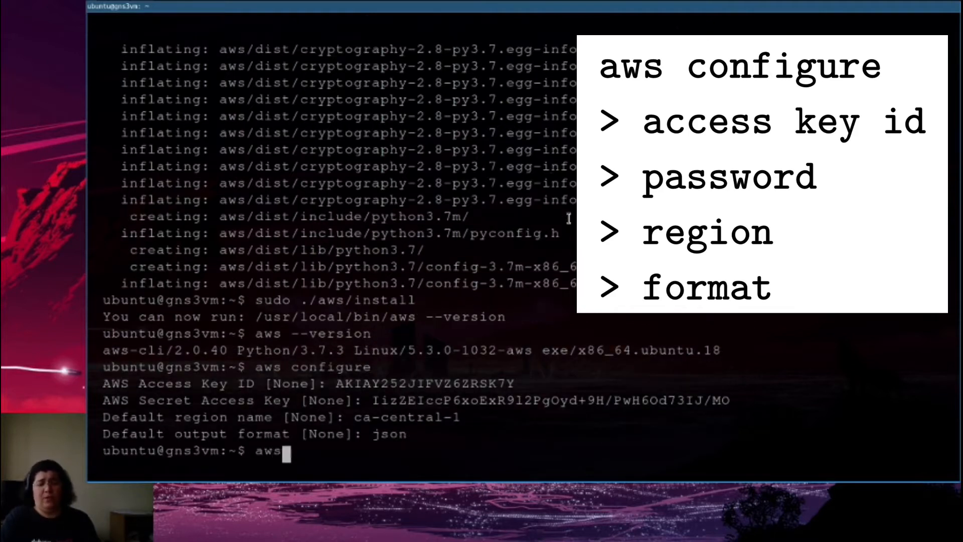
pyautogui.write('ls')
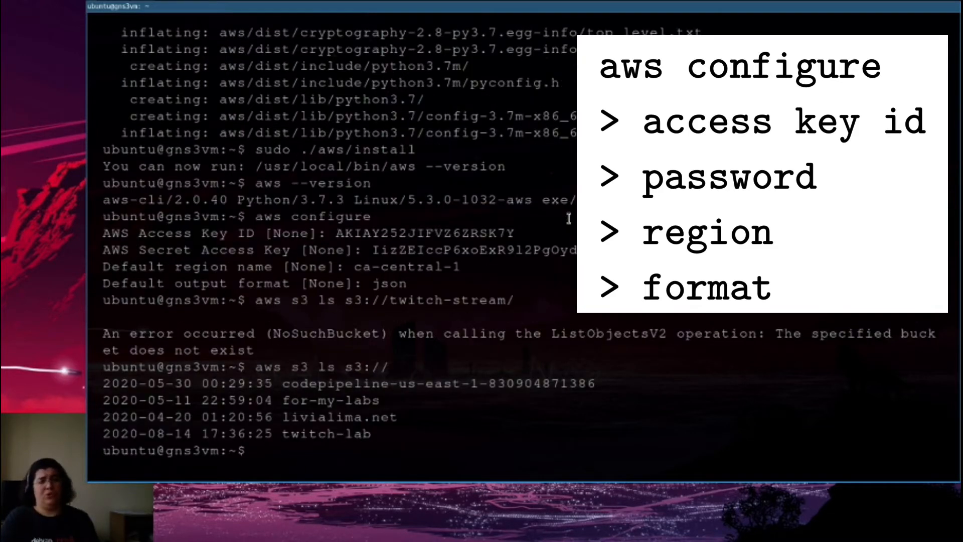
pyautogui.write('aws s3 ls s3://twitch-lab')
pyautogui.press('Return')
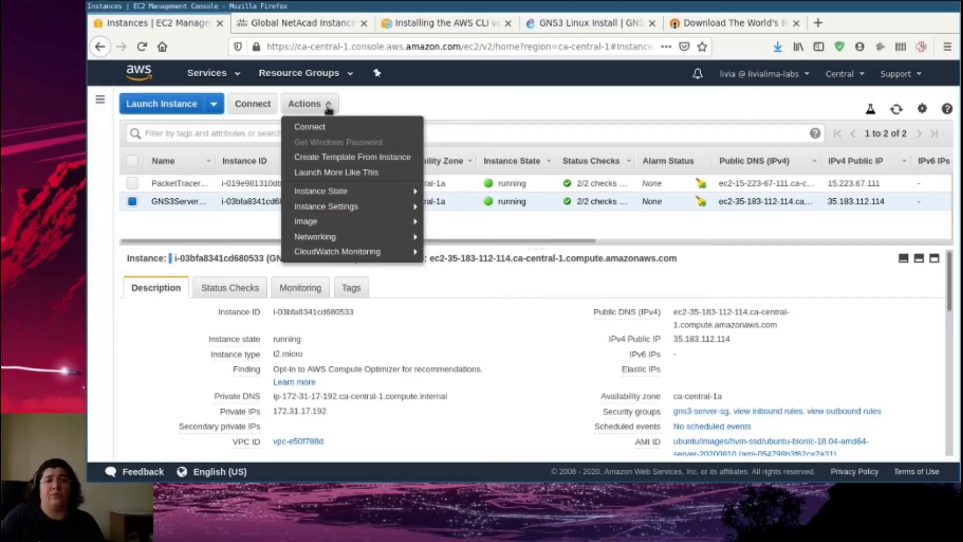
# - Create an image named gns3-server-ami from the GNS3 server instance and close the request dialog
pyautogui.moveTo(374, 224)
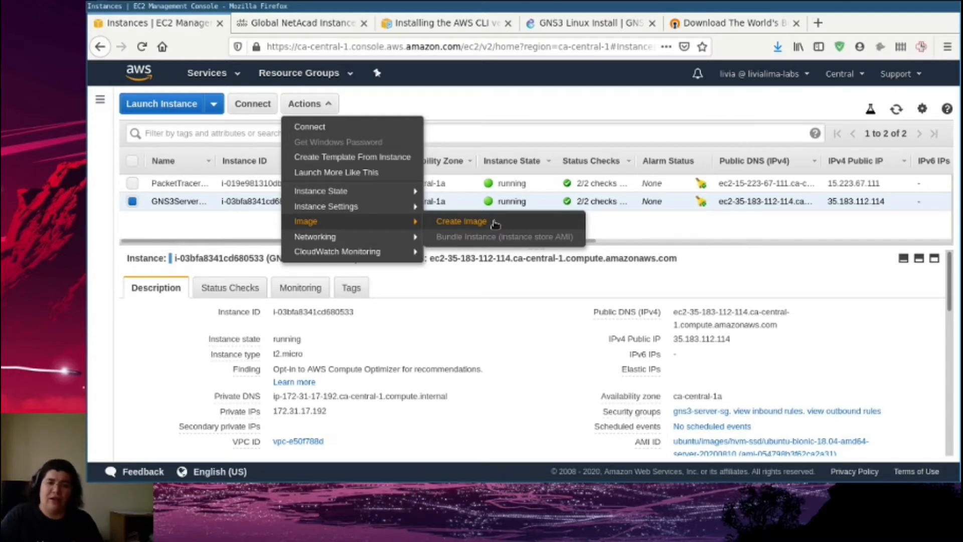
pyautogui.click(493, 225)
pyautogui.click(367, 174)
pyautogui.write('gns3-server-ami')
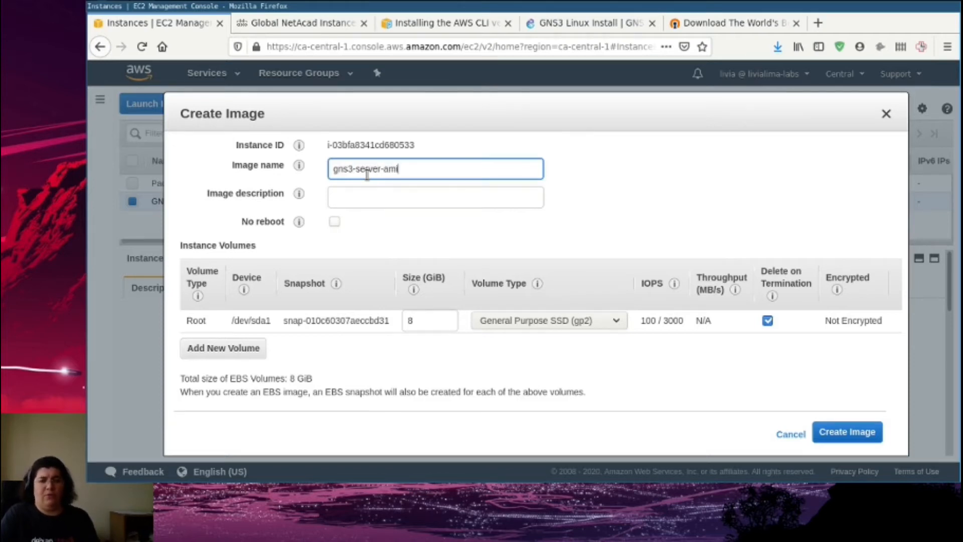
pyautogui.click(850, 430)
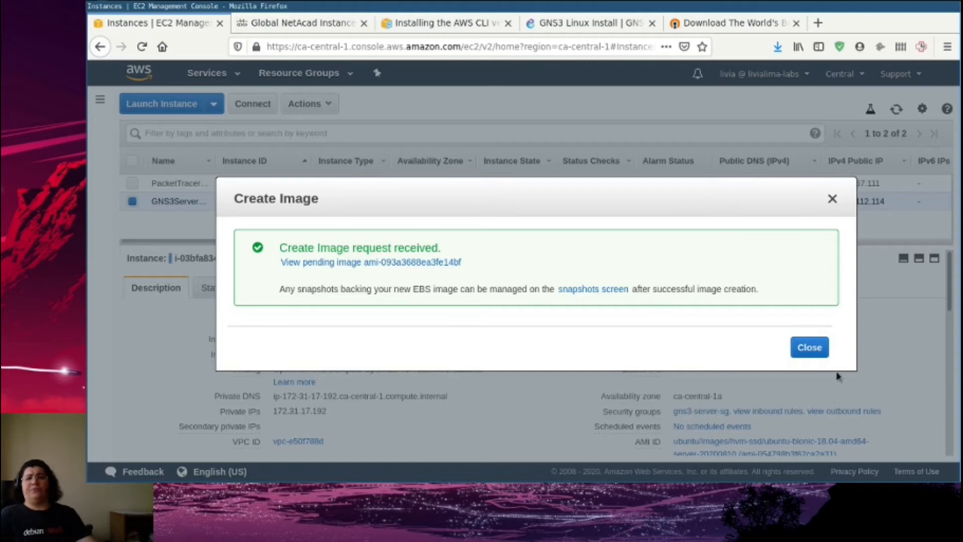
pyautogui.click(817, 346)
# - Check the new image in the AMIs list and its backing snapshot in the Snapshots list
pyautogui.click(117, 318)
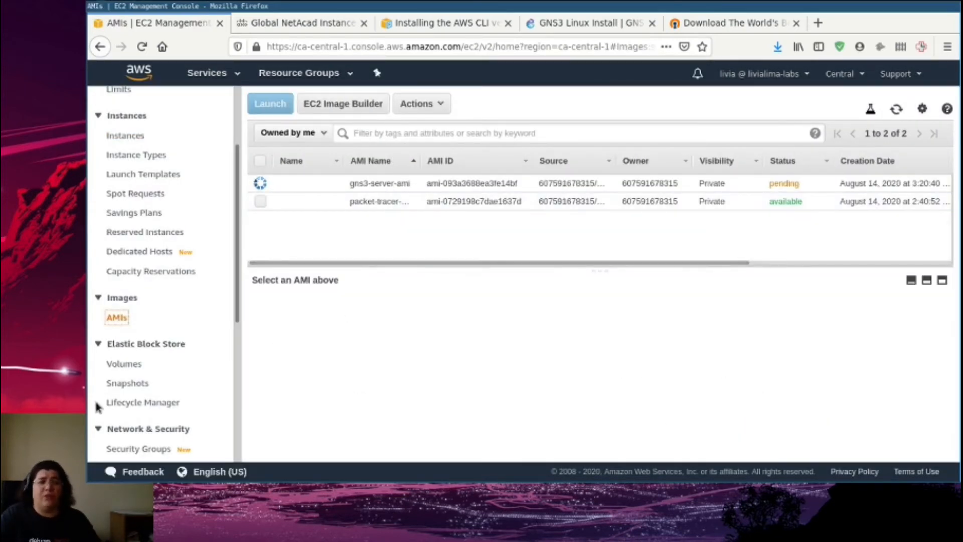
pyautogui.click(125, 386)
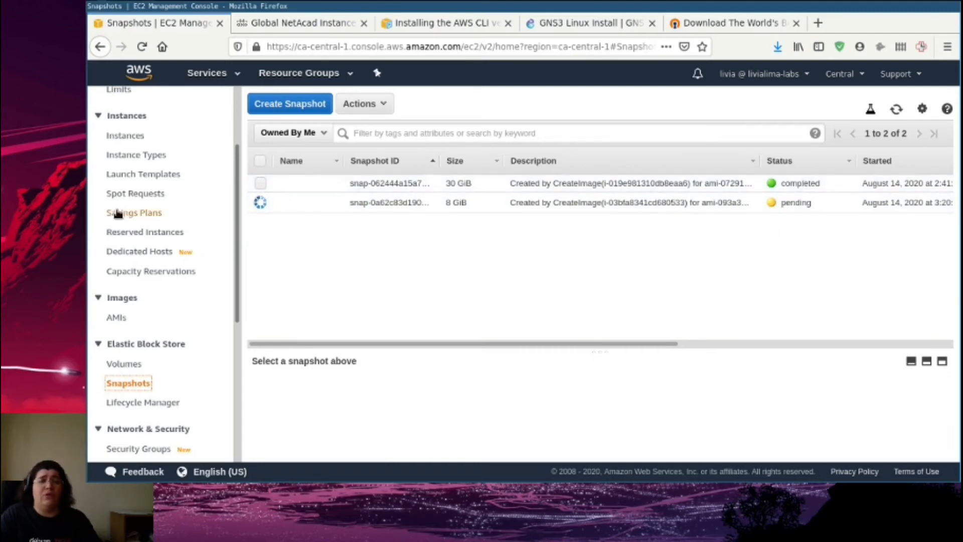
# - Terminate the PacketTracer-winserver instance from the EC2 instances list and return to that list
pyautogui.click(125, 135)
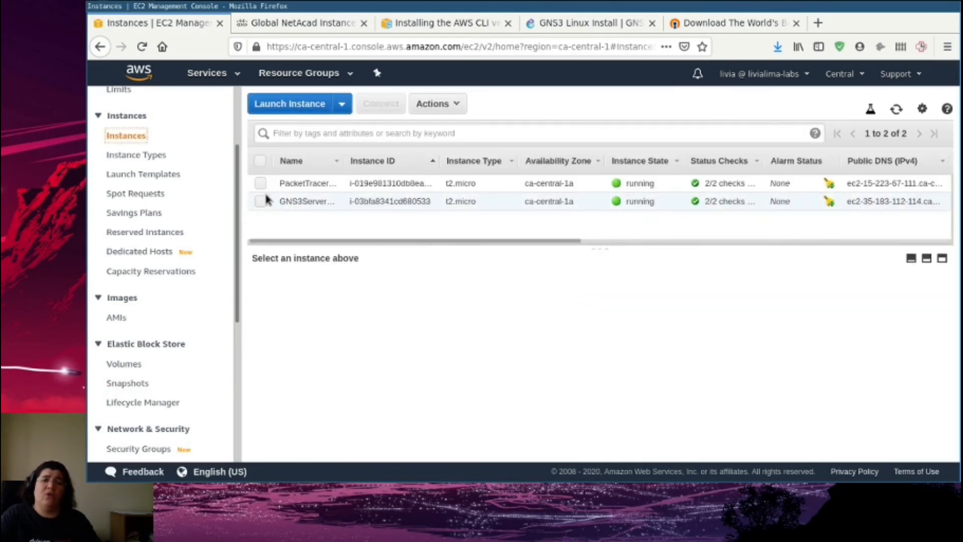
pyautogui.click(260, 184)
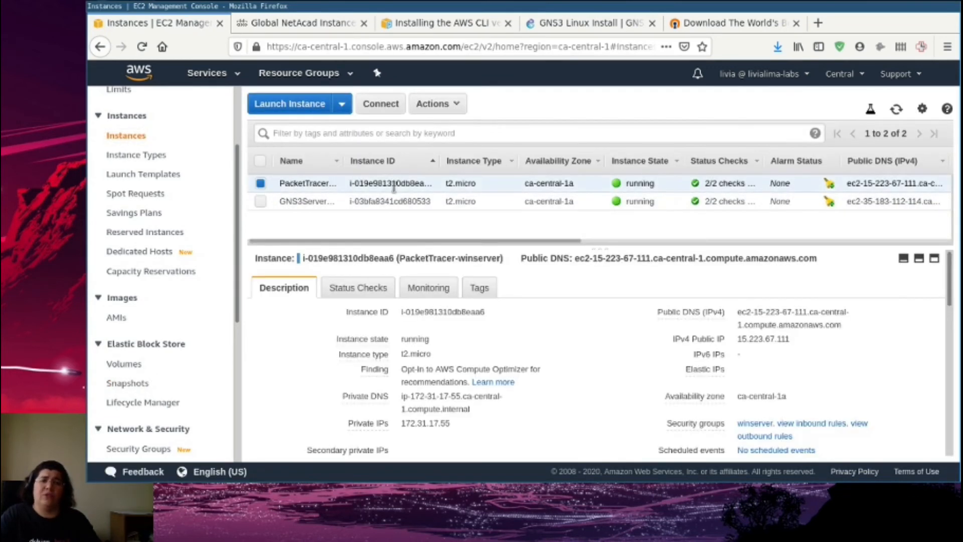
pyautogui.click(436, 103)
pyautogui.moveTo(482, 191)
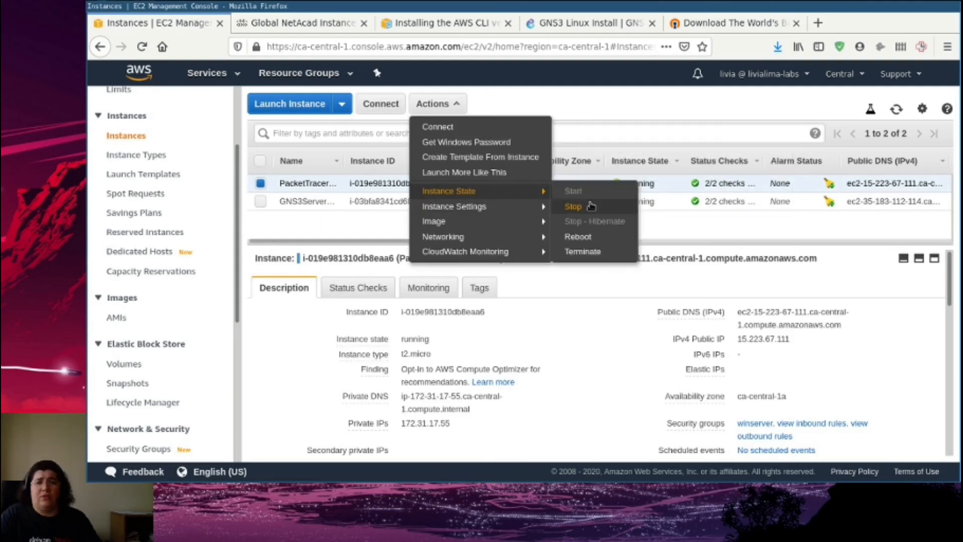
pyautogui.click(582, 251)
pyautogui.click(779, 357)
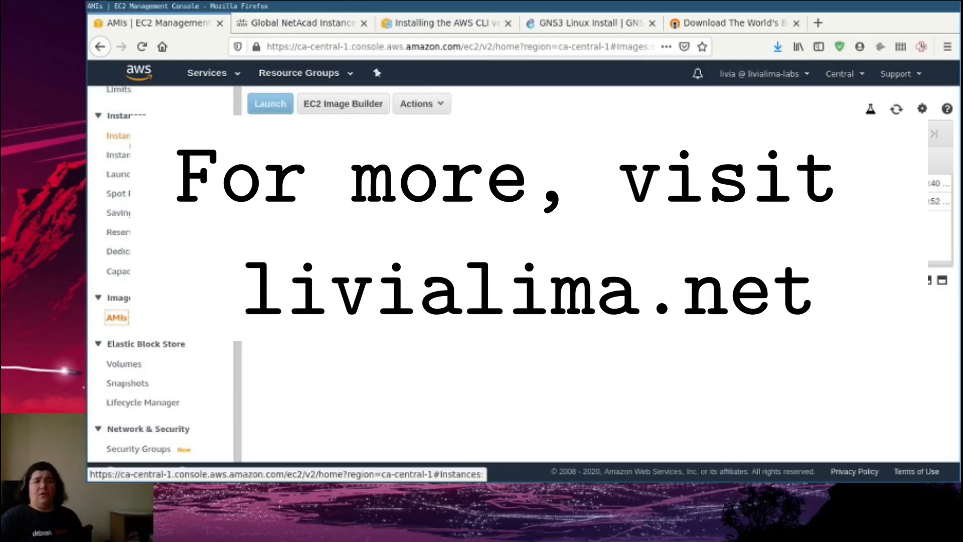
pyautogui.click(118, 136)
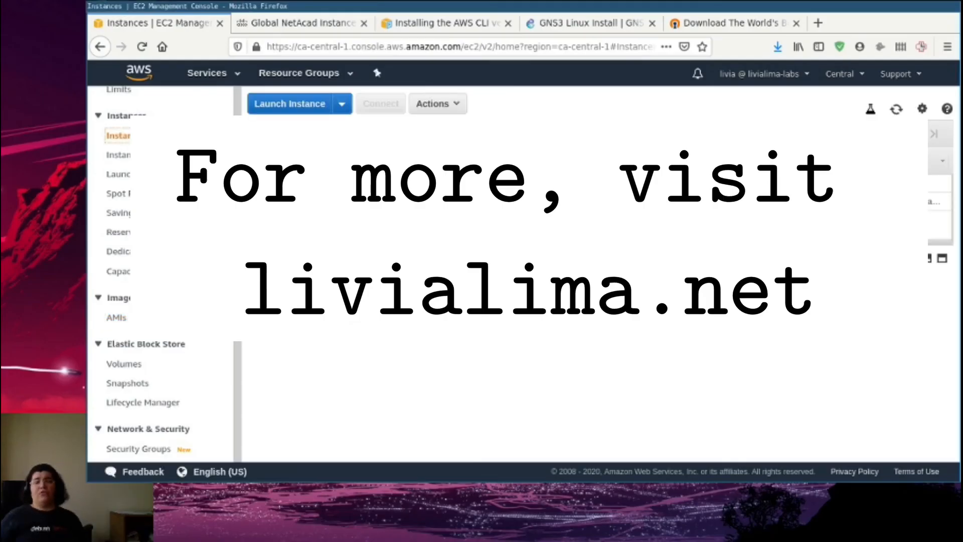